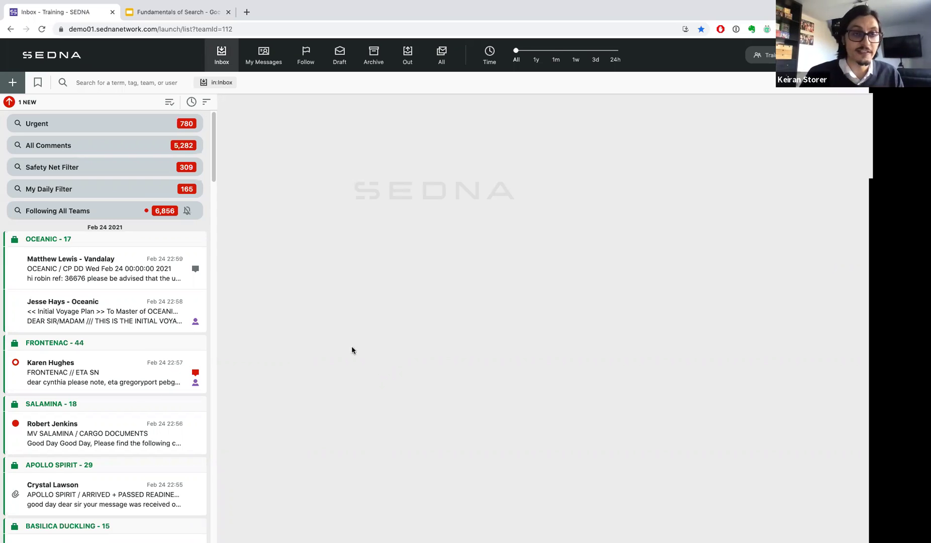
Open and close the advanced search filters list twice
{"action": "left_click", "coordinate": [153, 80]}
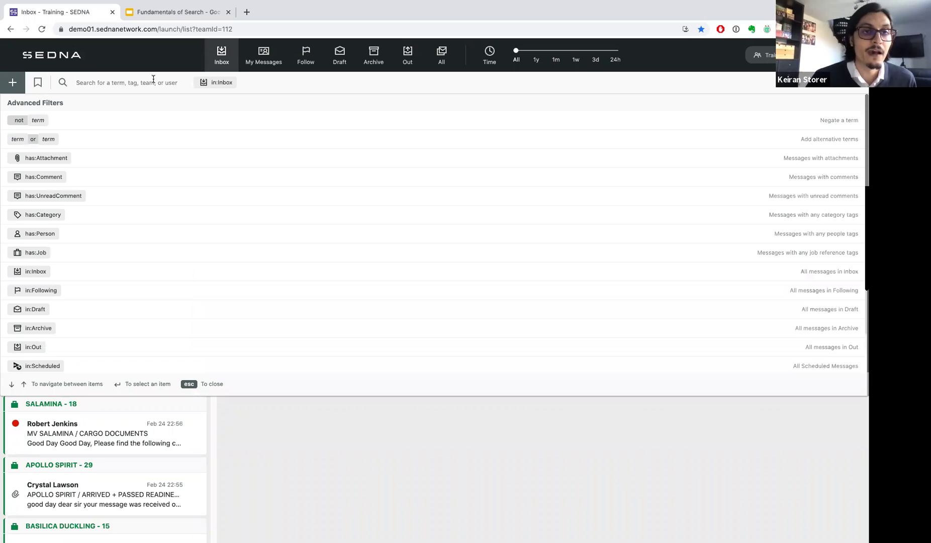
{"action": "key", "text": "Escape"}
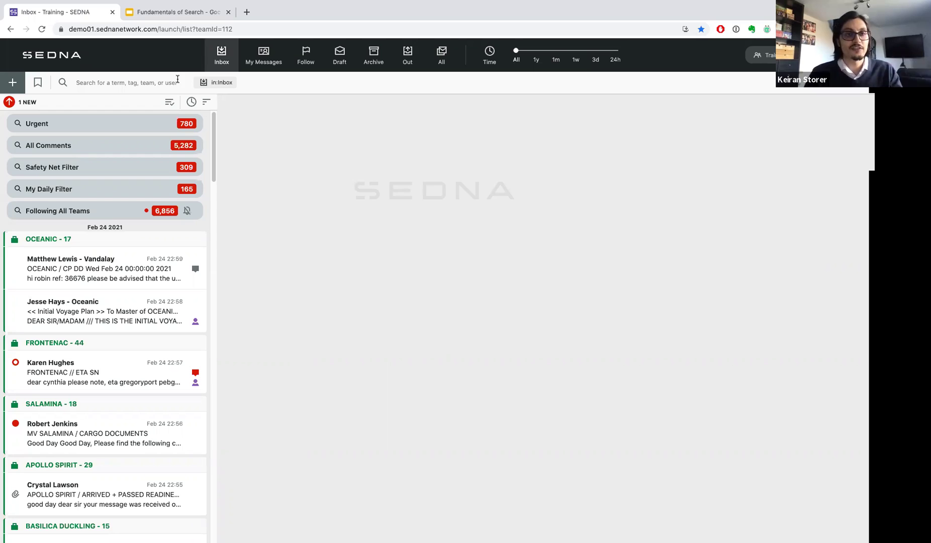
{"action": "left_click", "coordinate": [178, 81]}
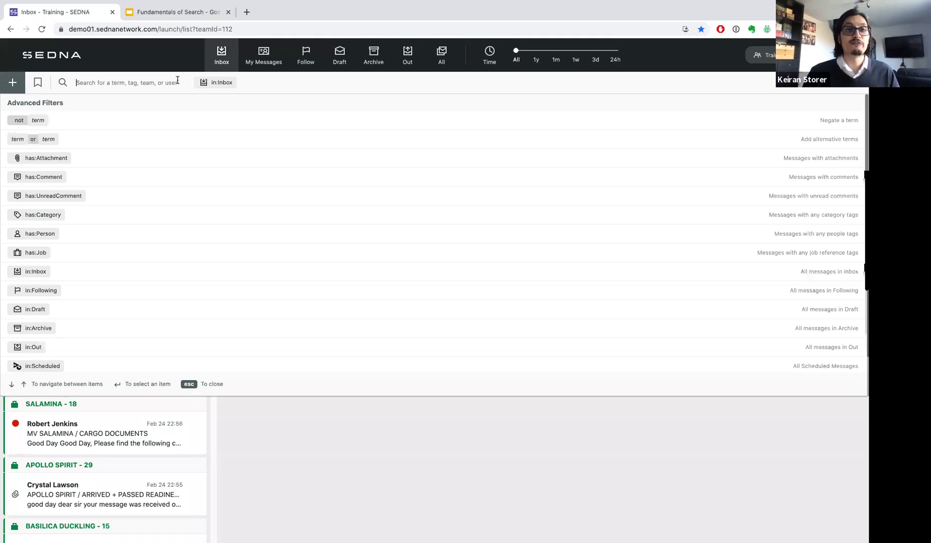
{"action": "left_click", "coordinate": [173, 64]}
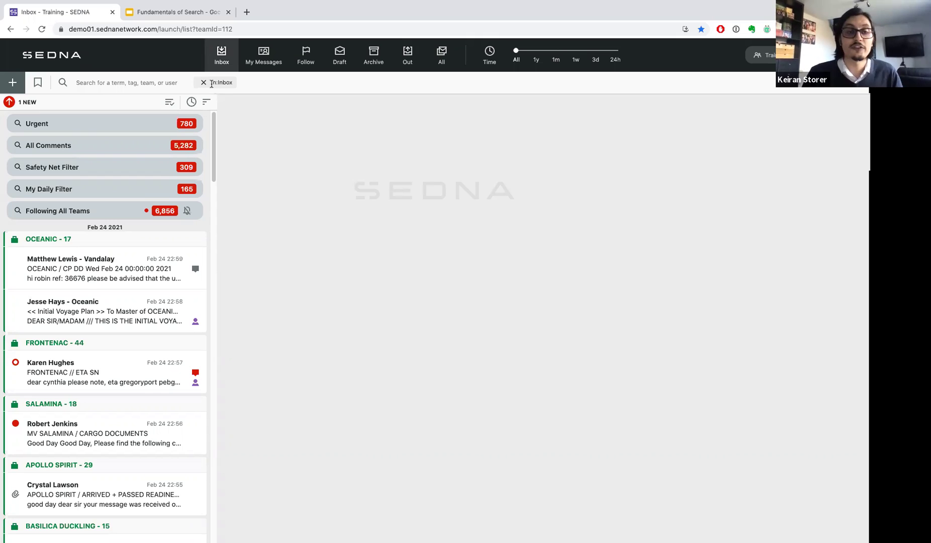
Browse the Followed, Drafts and all-messages views, then return to the Inbox
{"action": "left_click", "coordinate": [307, 54]}
{"action": "left_click", "coordinate": [339, 54]}
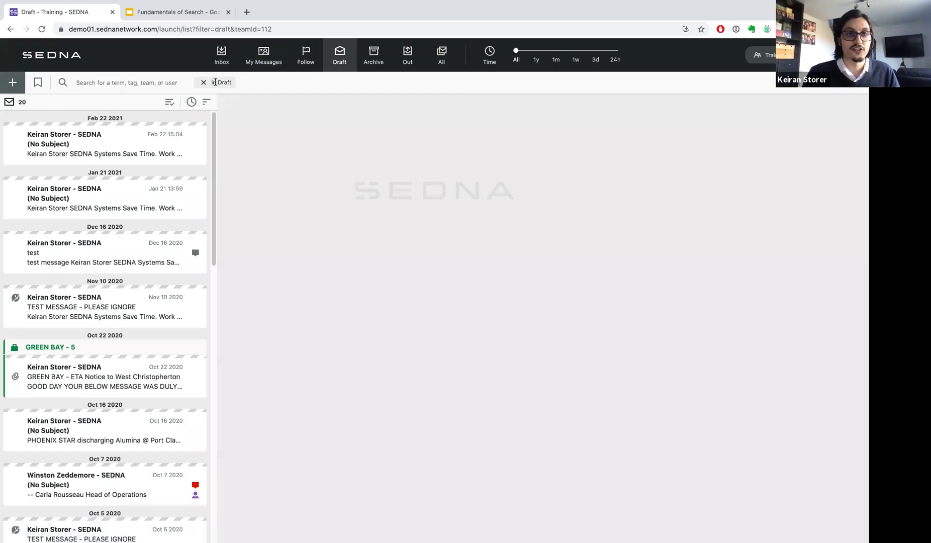
{"action": "left_click", "coordinate": [222, 54]}
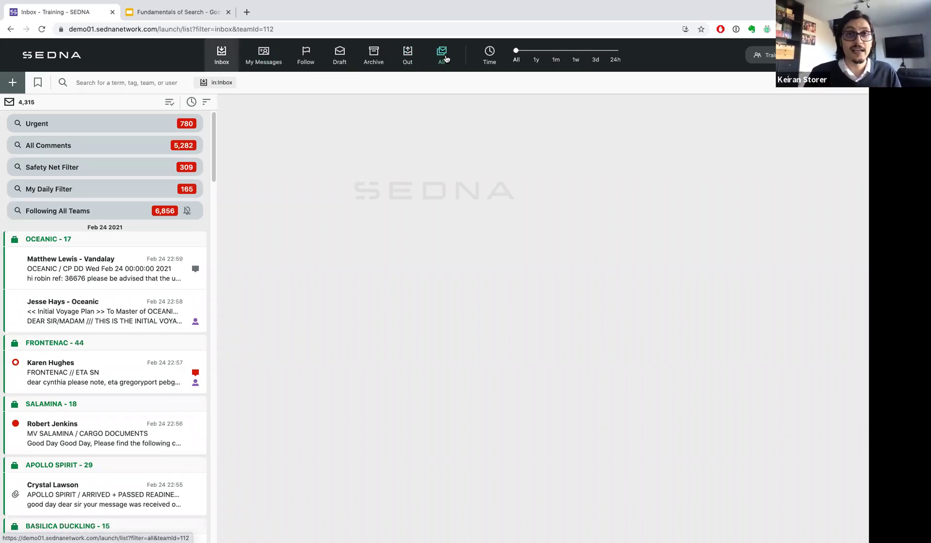
{"action": "left_click", "coordinate": [203, 83]}
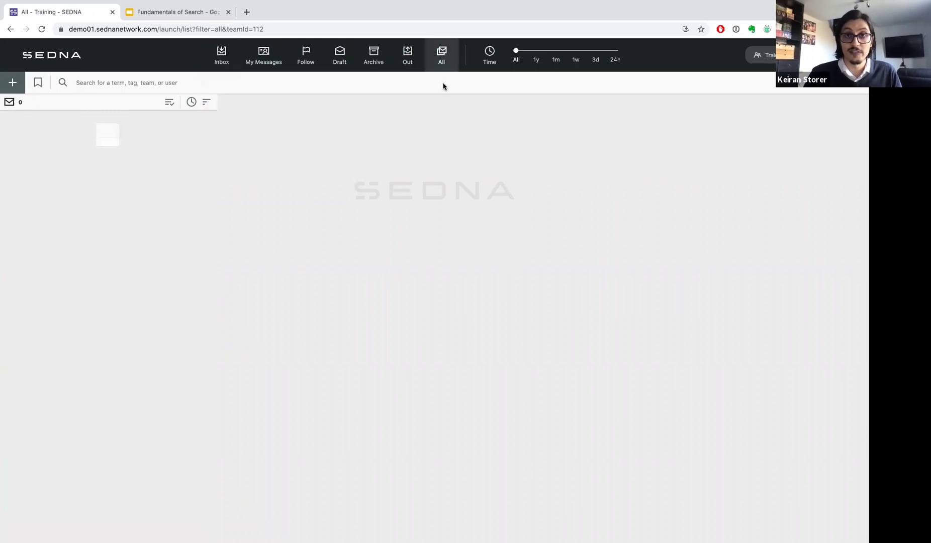
{"action": "left_click", "coordinate": [448, 55]}
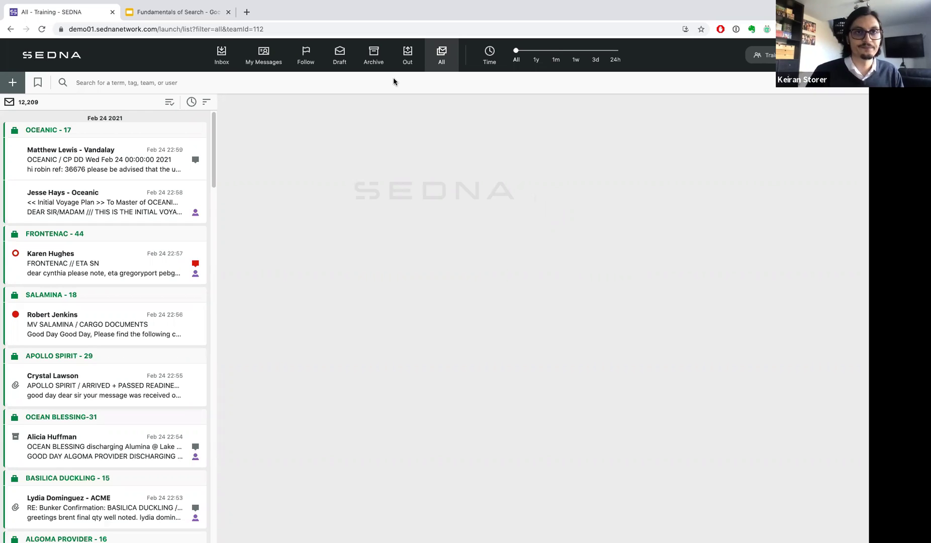
{"action": "left_click", "coordinate": [221, 54]}
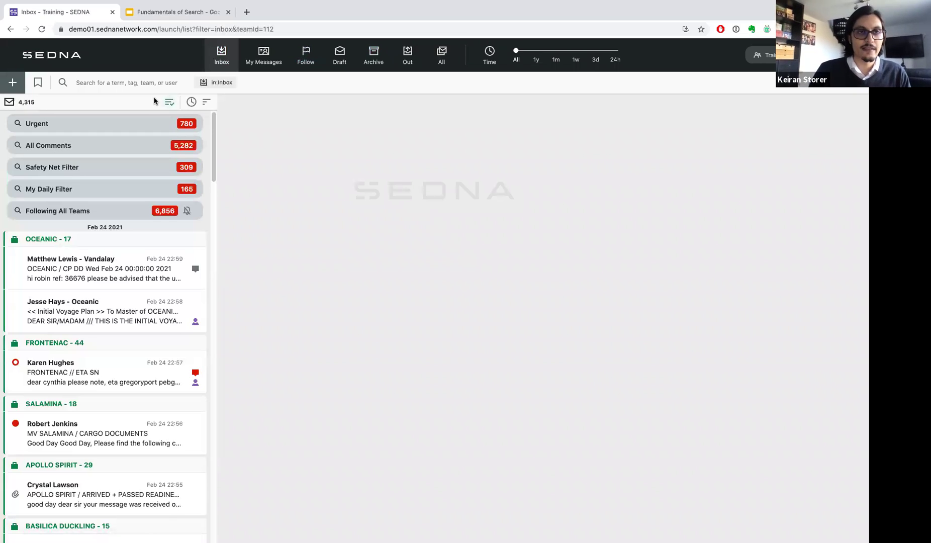
Filter the search to the Training team, then add 'or' and the Accounts team
{"action": "left_click", "coordinate": [150, 88]}
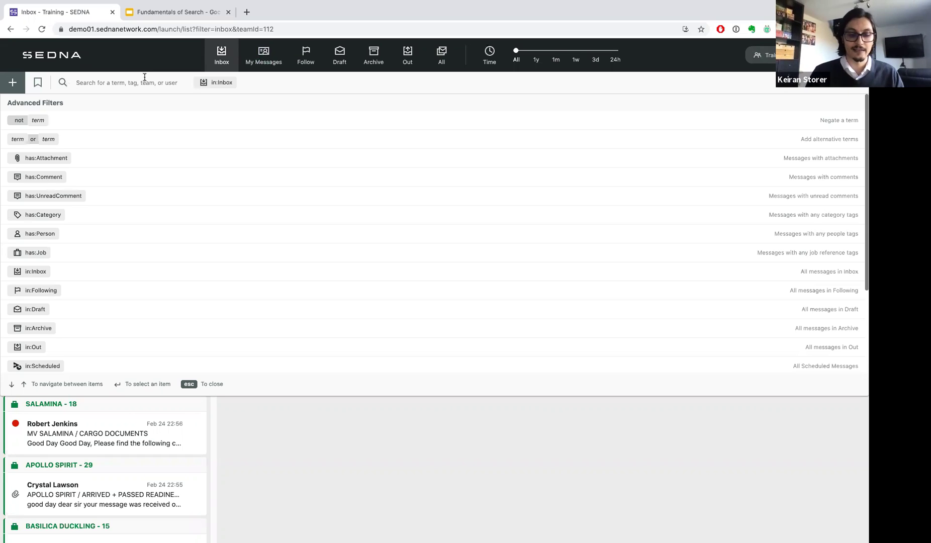
{"action": "type", "text": "train"}
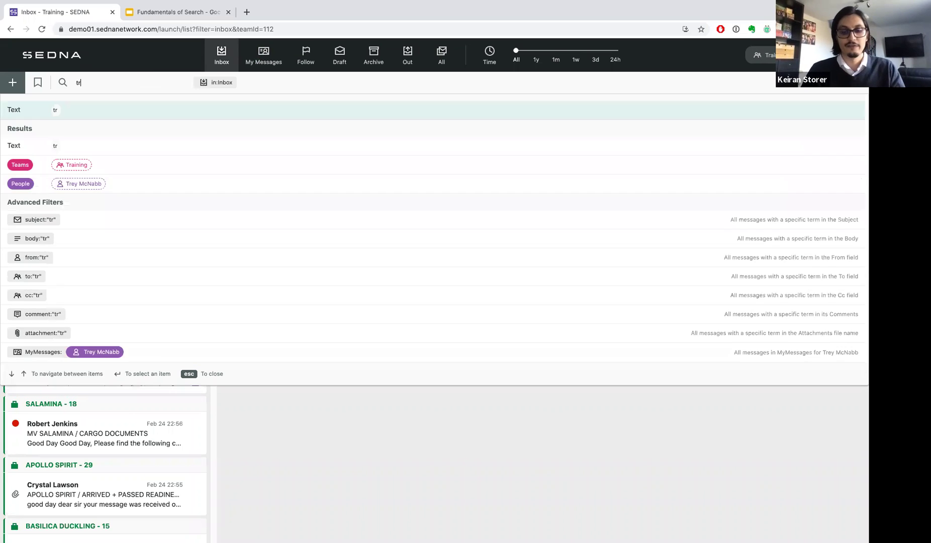
{"action": "left_click", "coordinate": [71, 164]}
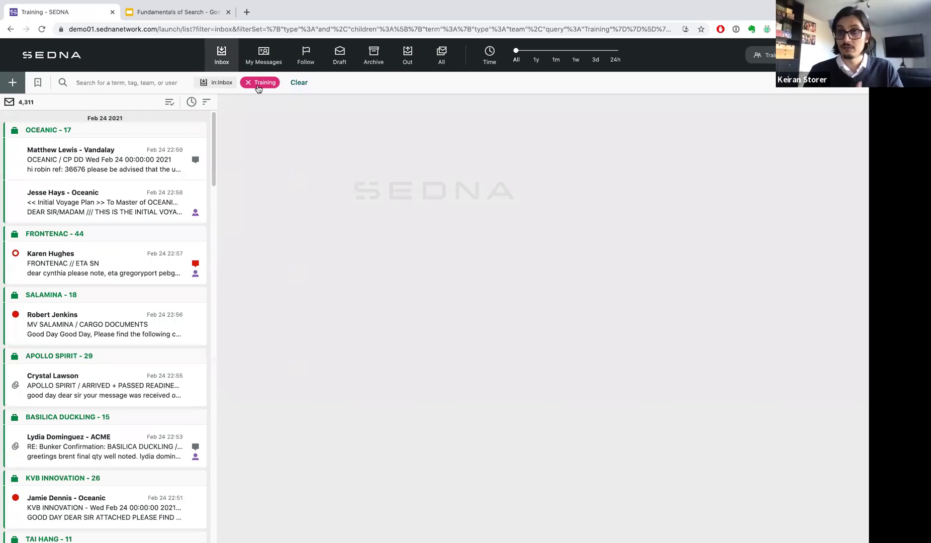
{"action": "left_click", "coordinate": [101, 84]}
{"action": "type", "text": "or"}
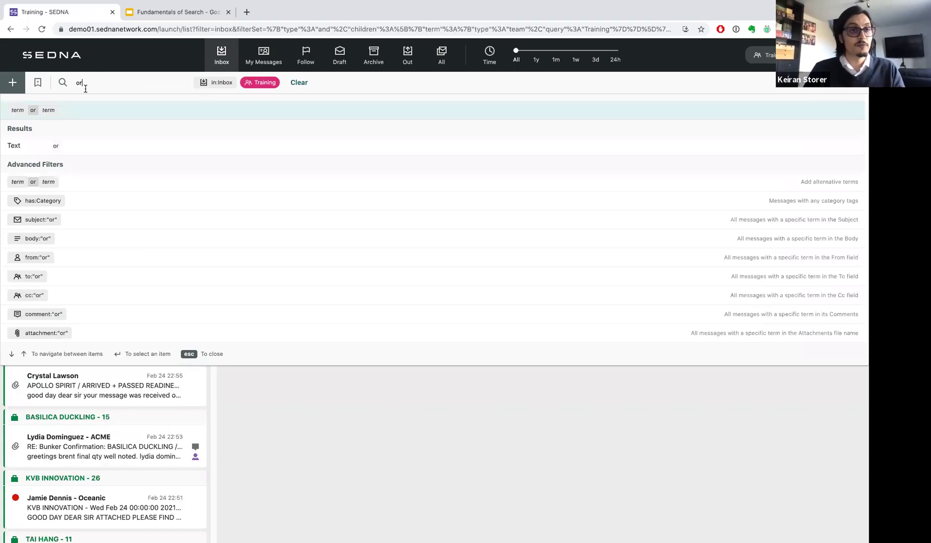
{"action": "left_click", "coordinate": [31, 111]}
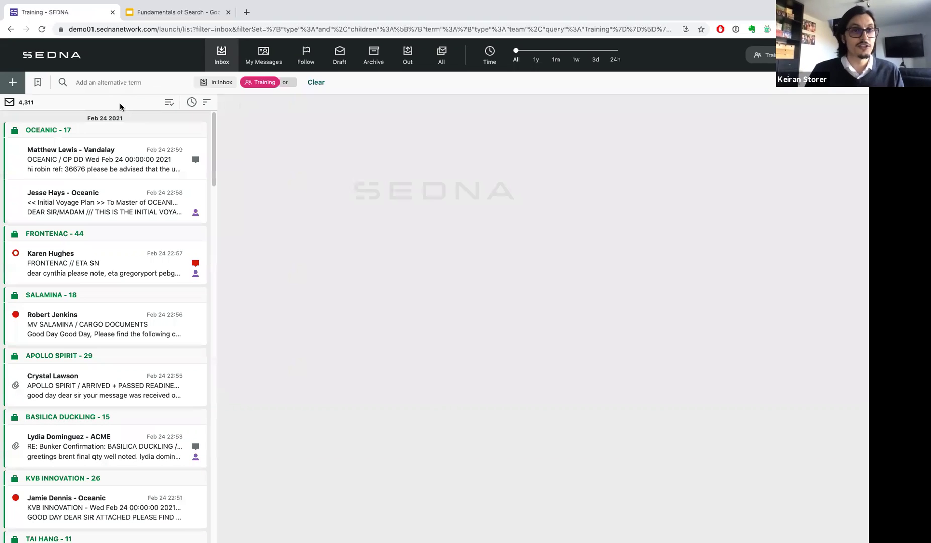
{"action": "left_click", "coordinate": [136, 79]}
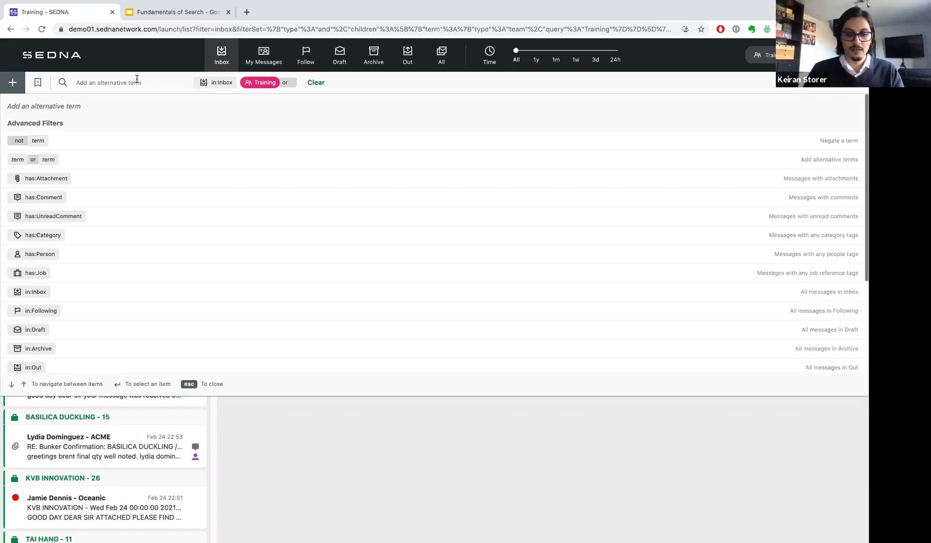
{"action": "type", "text": "in"}
{"action": "key", "text": "BackSpace"}
{"action": "key", "text": "BackSpace"}
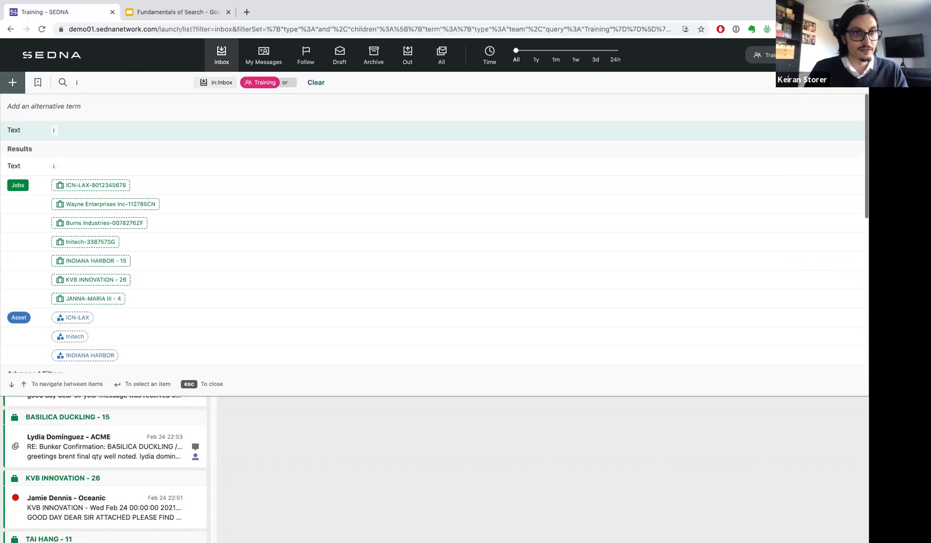
{"action": "type", "text": "acc"}
{"action": "left_click", "coordinate": [78, 184]}
Add another 'or' and the Operations team to the search
{"action": "left_click", "coordinate": [126, 87]}
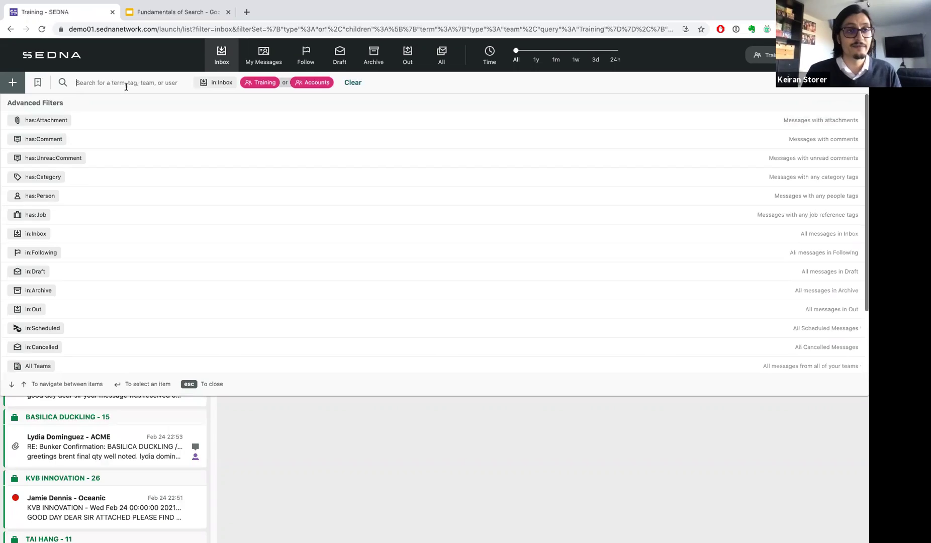
{"action": "type", "text": "or"}
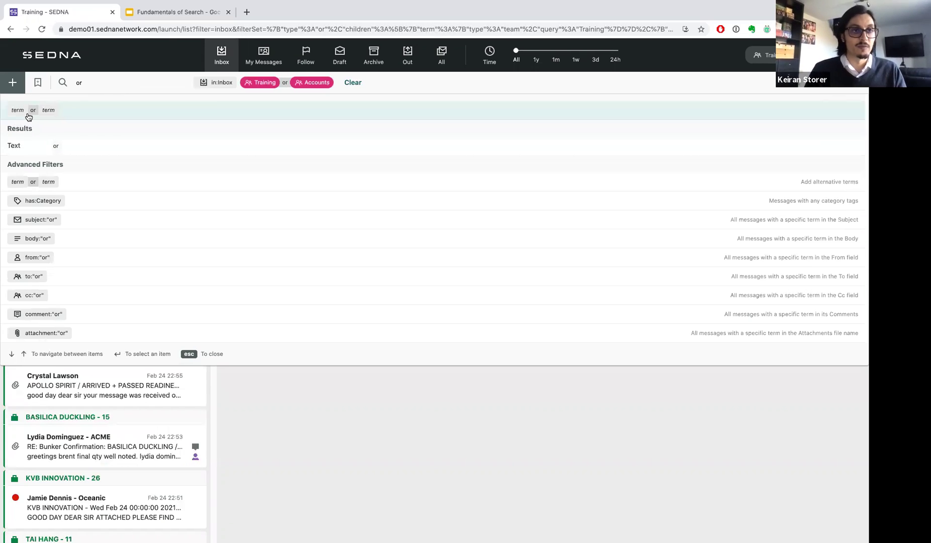
{"action": "key", "text": "Return"}
{"action": "left_click", "coordinate": [132, 86]}
{"action": "type", "text": "oper"}
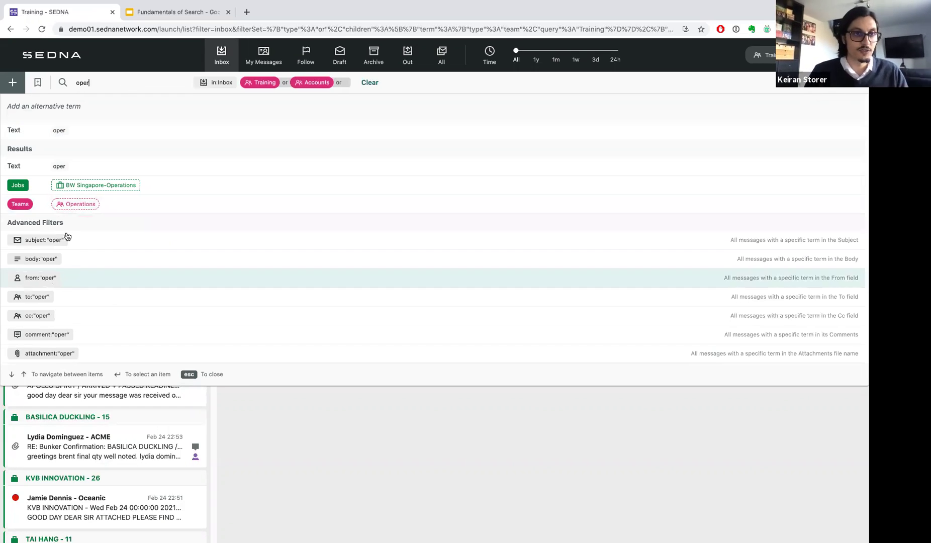
{"action": "left_click", "coordinate": [75, 204]}
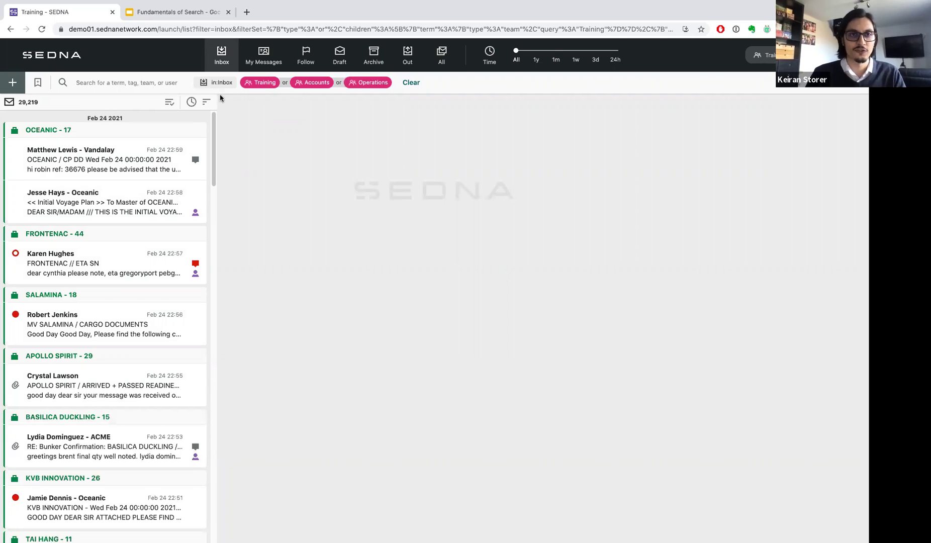
Reset the search to the plain inbox using the SEDNA logo
{"action": "left_click", "coordinate": [51, 60]}
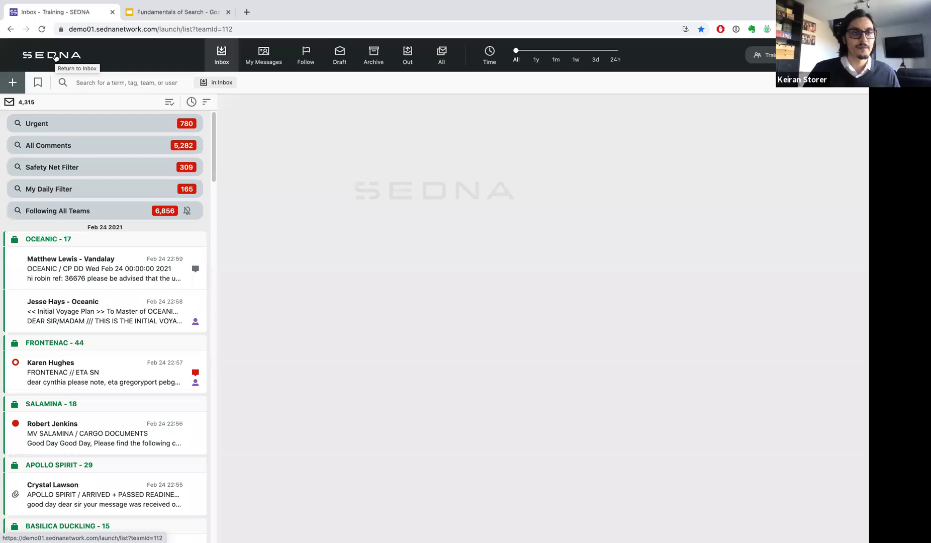
{"action": "left_click", "coordinate": [140, 84]}
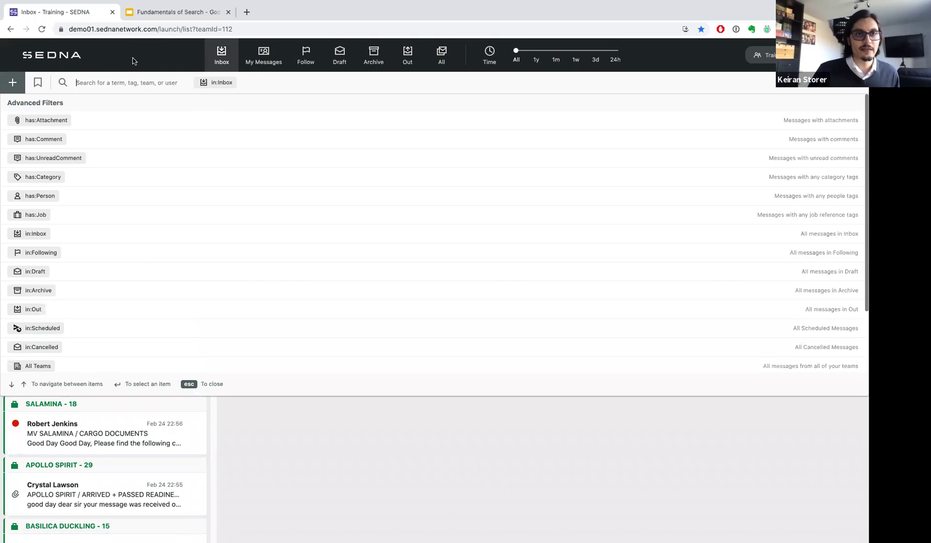
{"action": "left_click", "coordinate": [135, 61]}
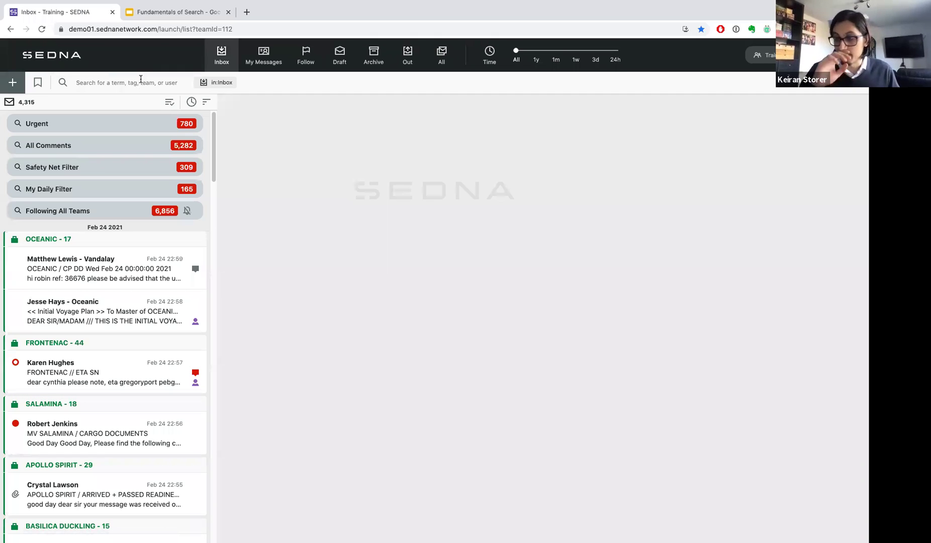
Apply the All Teams filter by searching 'all t', then clear it
{"action": "left_click", "coordinate": [143, 83]}
{"action": "type", "text": "all t"}
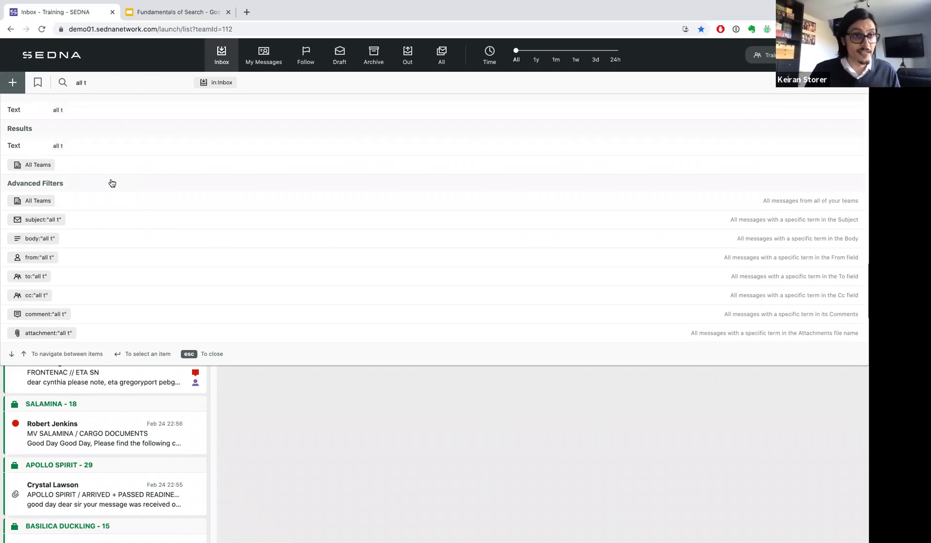
{"action": "left_click", "coordinate": [45, 168]}
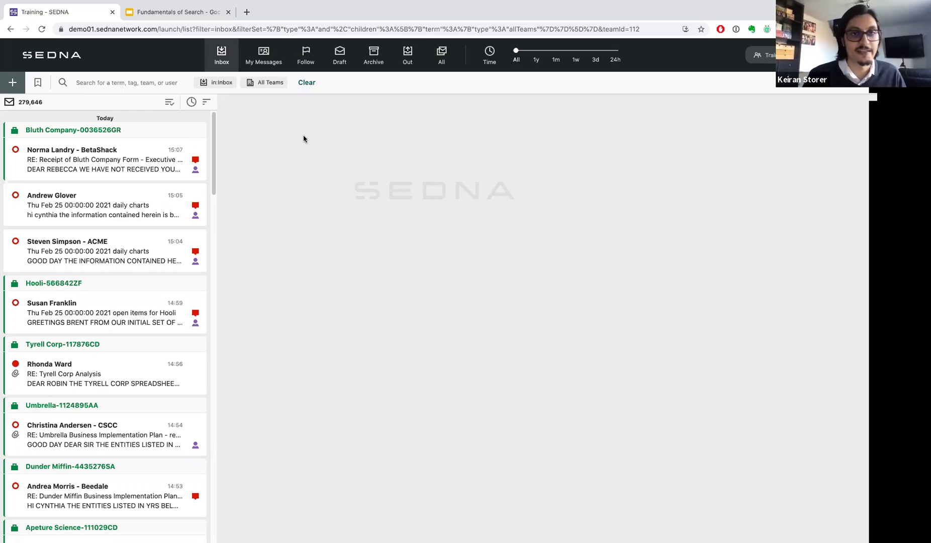
{"action": "left_click", "coordinate": [252, 82]}
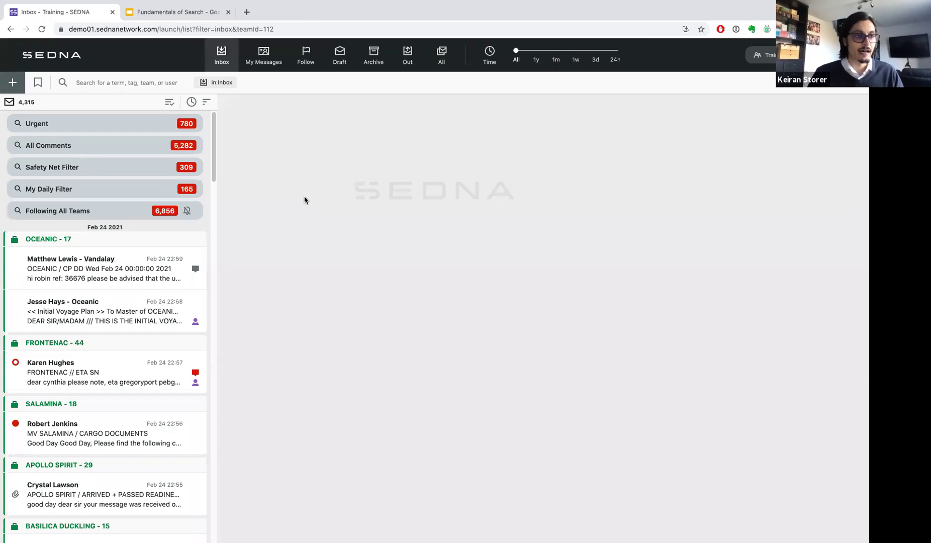
Enter 'report' in the search bar, then delete it
{"action": "left_click", "coordinate": [143, 85]}
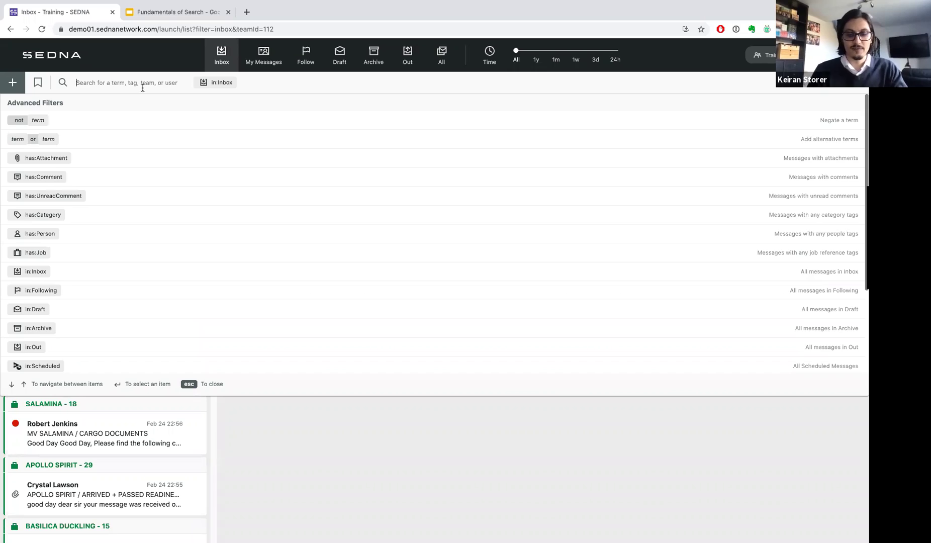
{"action": "type", "text": "report"}
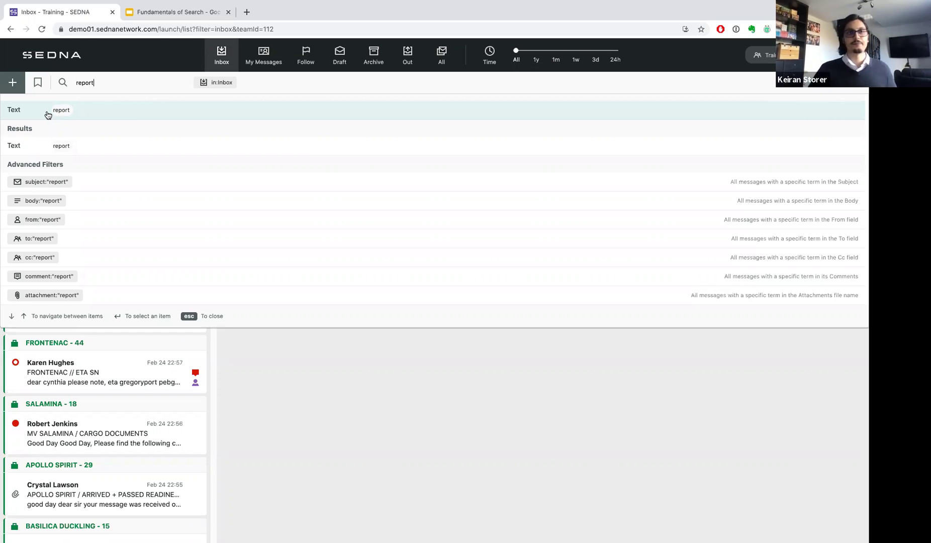
{"action": "key", "text": "BackSpace"}
{"action": "key", "text": "BackSpace"}
{"action": "key", "text": "BackSpace"}
{"action": "key", "text": "BackSpace"}
{"action": "key", "text": "BackSpace"}
{"action": "key", "text": "BackSpace"}
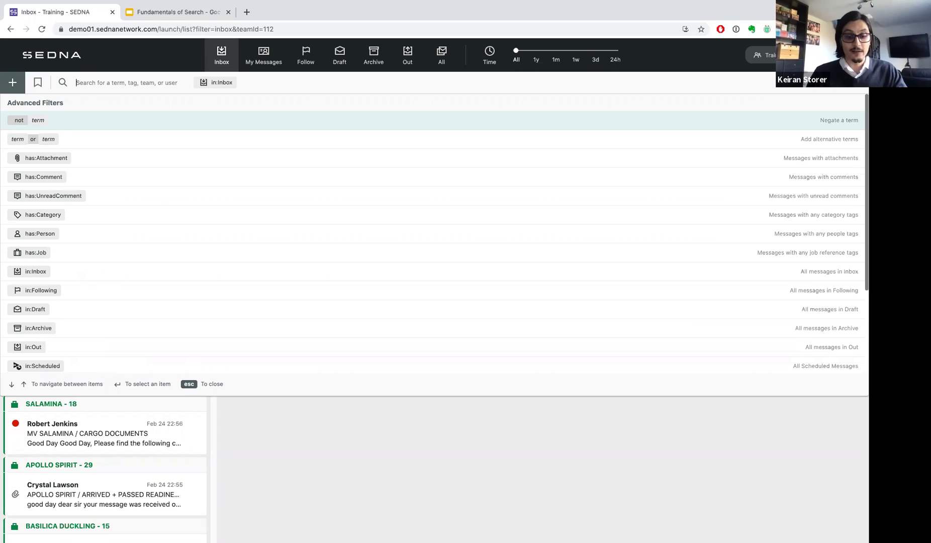
Search for 'a' and scroll through the Jobs, Asset, Teams and People suggestions
{"action": "type", "text": "a"}
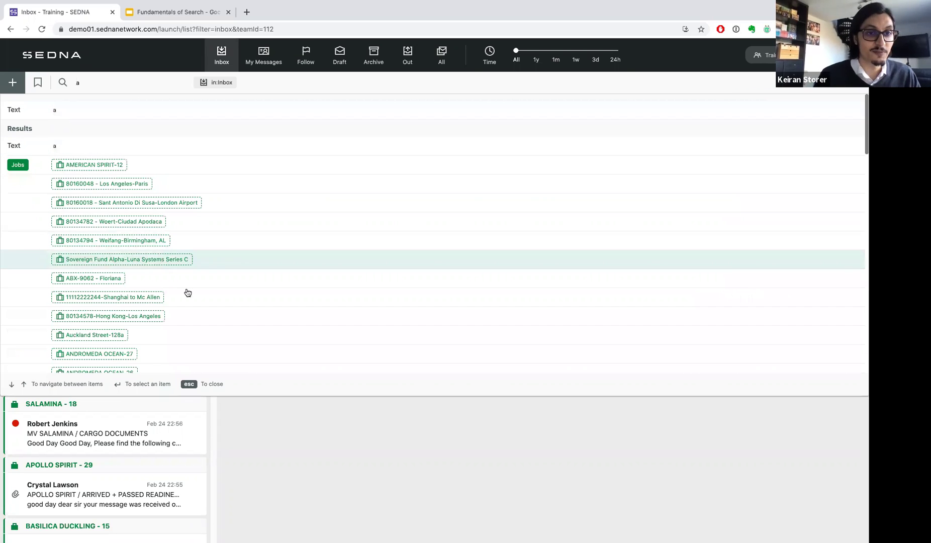
{"action": "scroll", "coordinate": [189, 295], "scroll_direction": "down", "scroll_amount": 4}
{"action": "scroll", "coordinate": [189, 295], "scroll_direction": "up", "scroll_amount": 4}
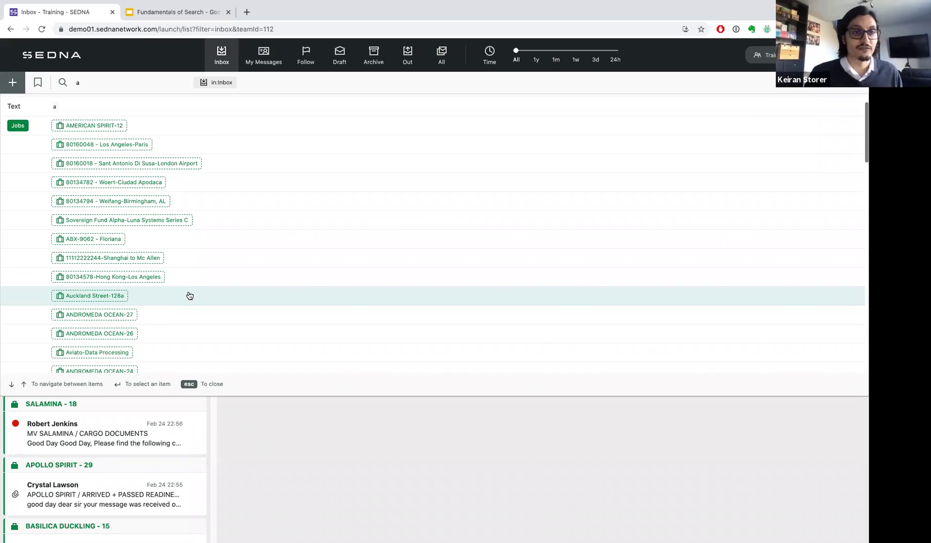
{"action": "scroll", "coordinate": [189, 295], "scroll_direction": "down", "scroll_amount": 12}
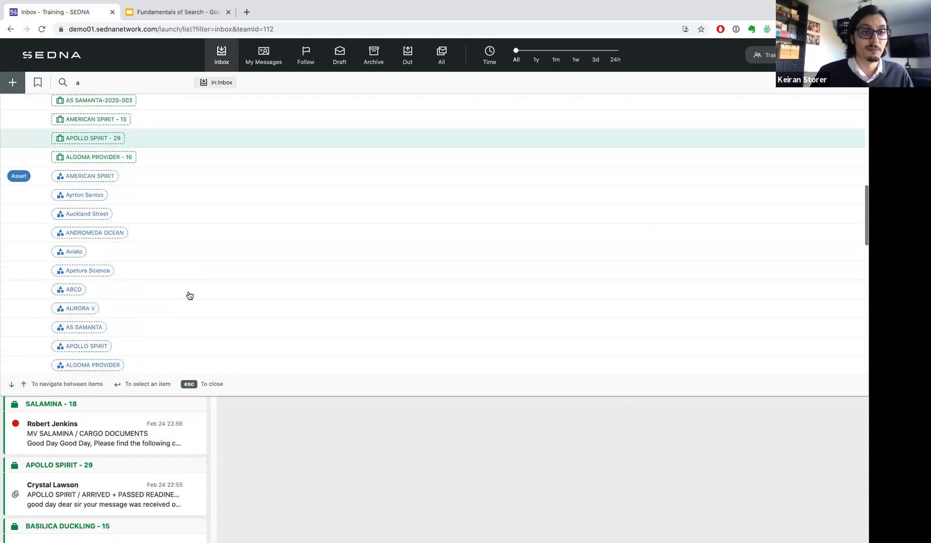
{"action": "scroll", "coordinate": [189, 292], "scroll_direction": "down", "scroll_amount": 6}
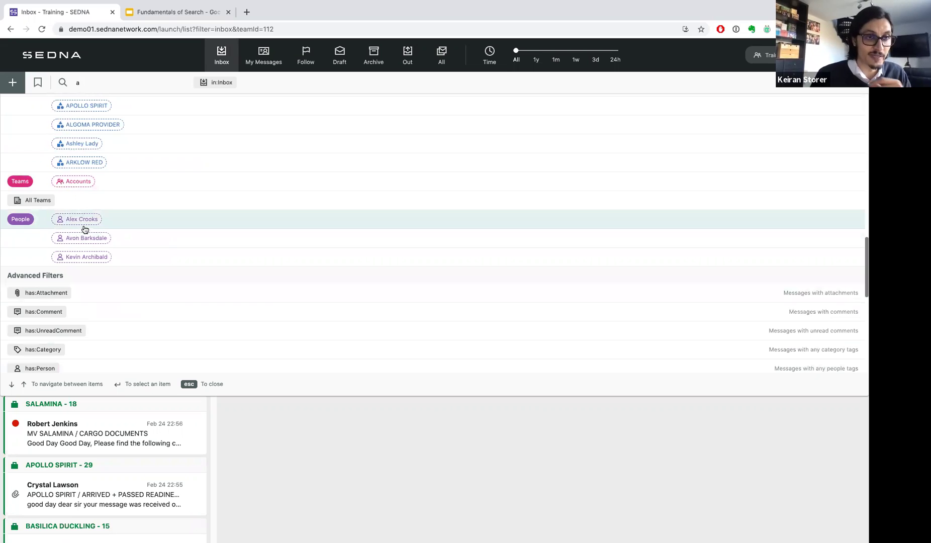
{"action": "scroll", "coordinate": [85, 230], "scroll_direction": "up", "scroll_amount": 8}
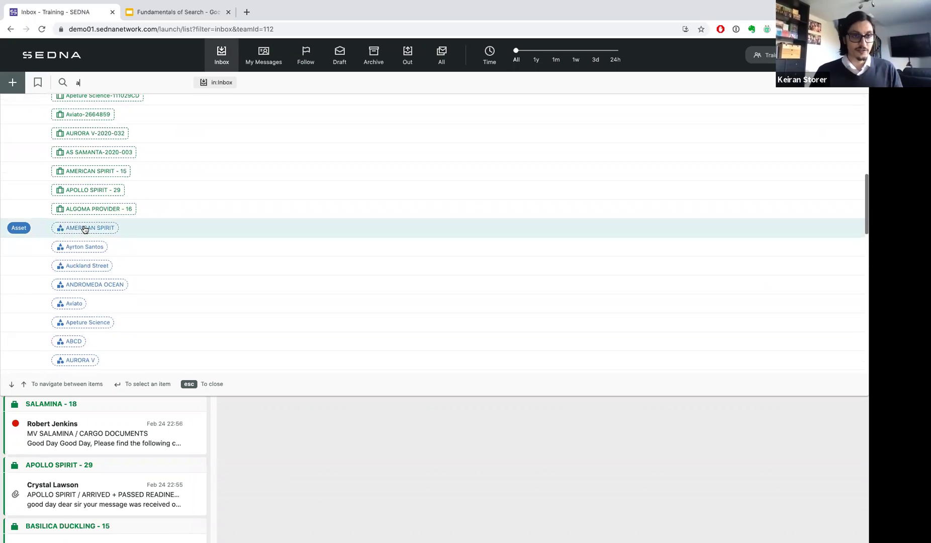
{"action": "scroll", "coordinate": [85, 229], "scroll_direction": "up", "scroll_amount": 10}
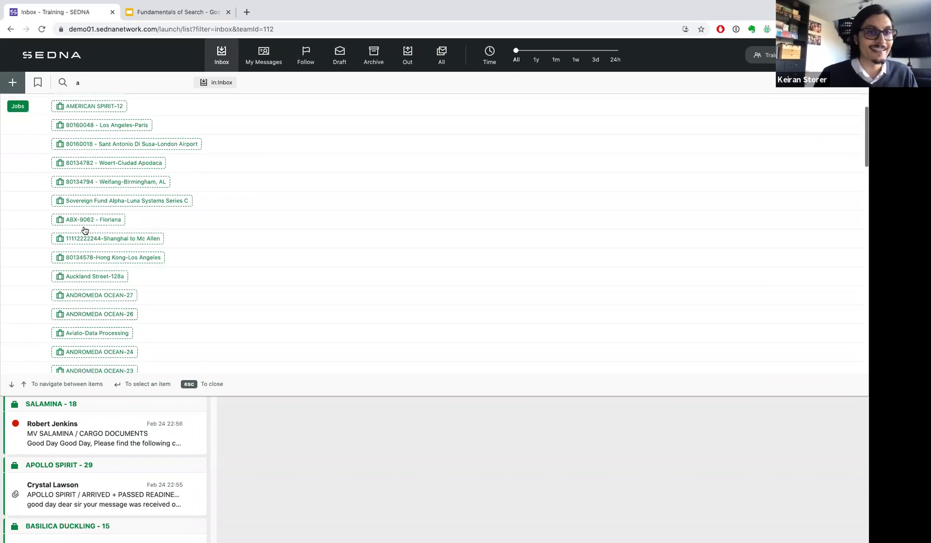
{"action": "scroll", "coordinate": [84, 229], "scroll_direction": "up", "scroll_amount": 3}
{"action": "scroll", "coordinate": [84, 230], "scroll_direction": "down", "scroll_amount": 12}
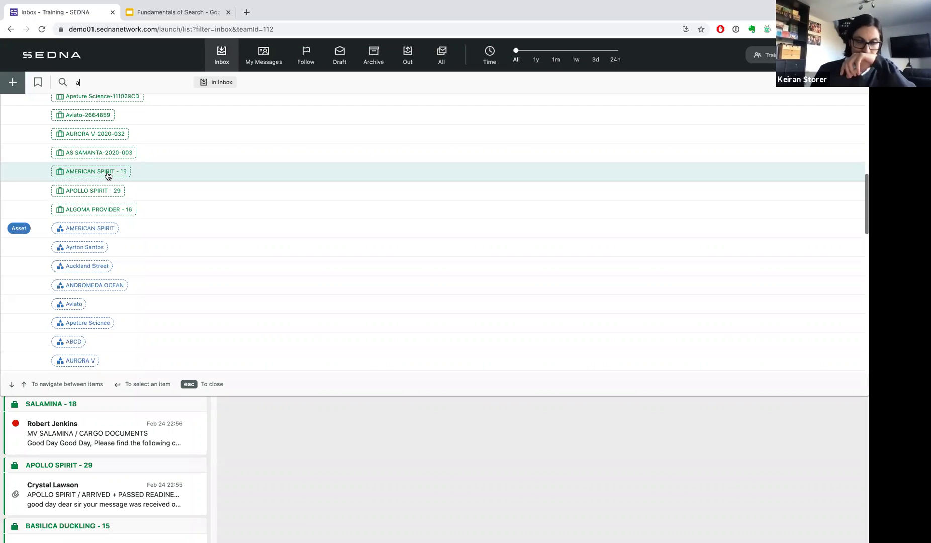
Filter to the OCEANIC - 17 job group, then remove its filter chip
{"action": "left_click", "coordinate": [262, 473]}
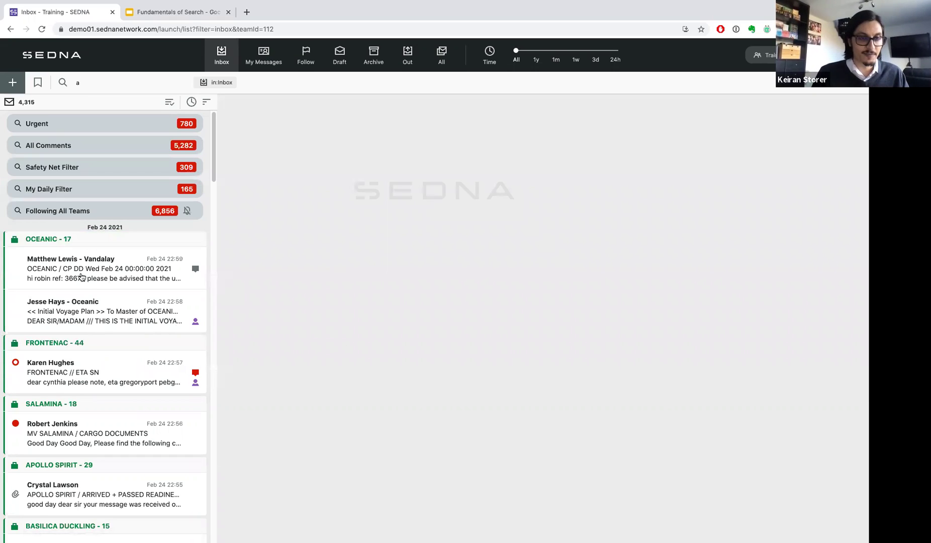
{"action": "left_click", "coordinate": [74, 240]}
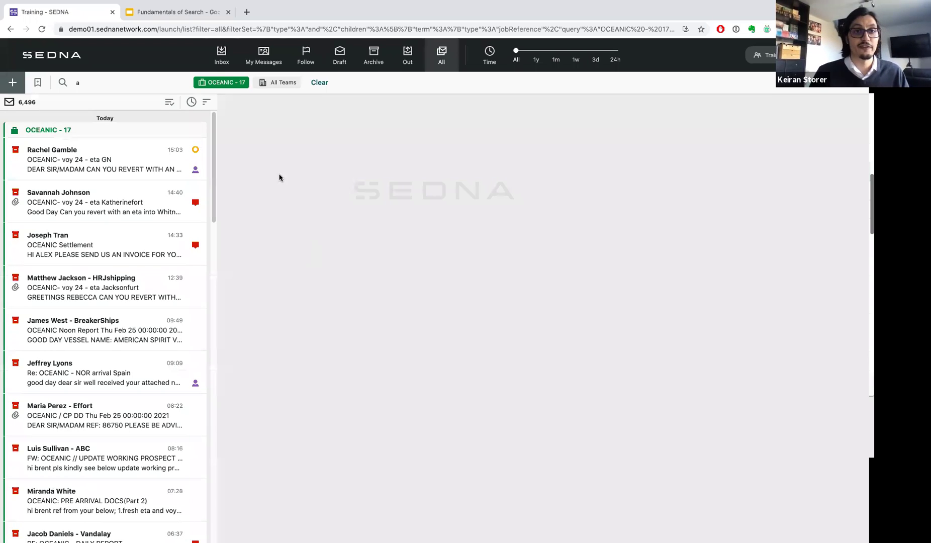
{"action": "left_click", "coordinate": [202, 84]}
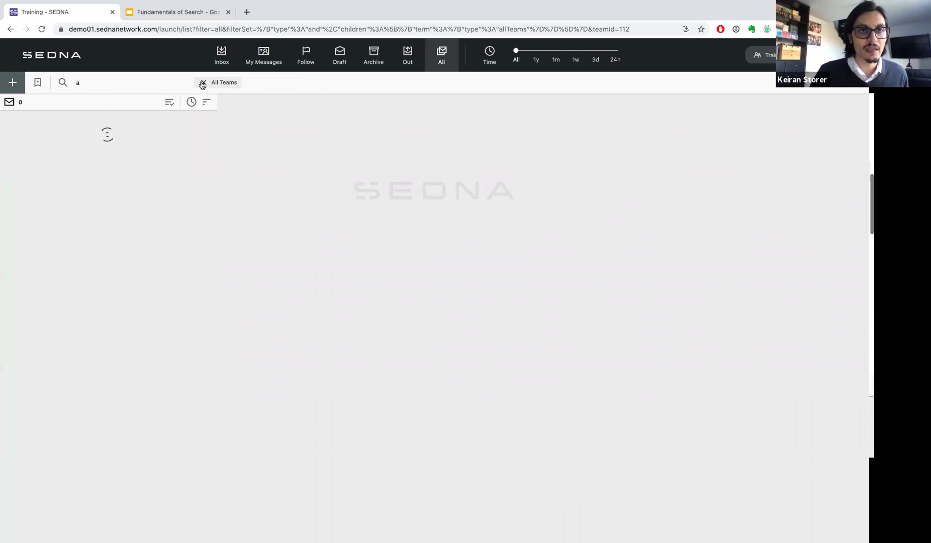
Replace 'a' with 'ocea', then 'andromed' to list ANDROMEDA OCEAN jobs and asset
{"action": "left_click", "coordinate": [93, 86]}
{"action": "key", "text": "BackSpace"}
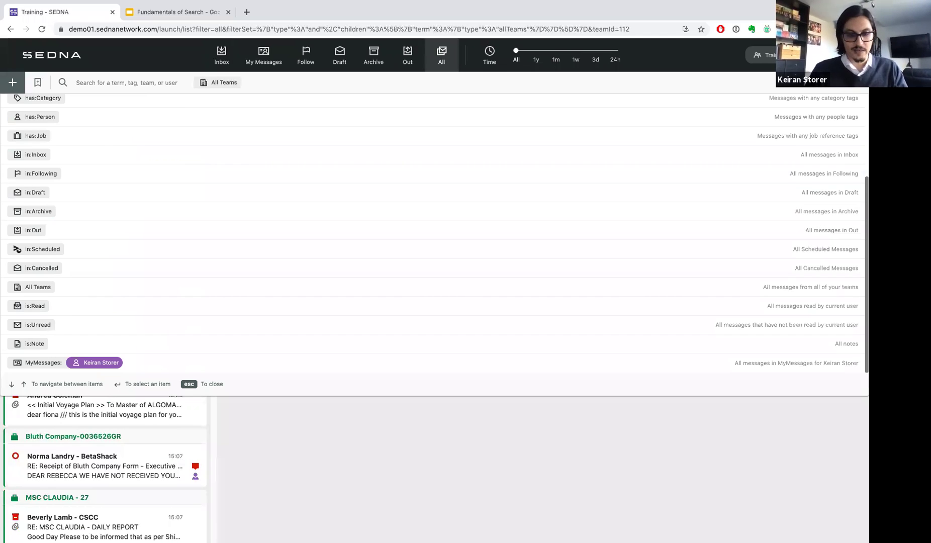
{"action": "type", "text": "ocea"}
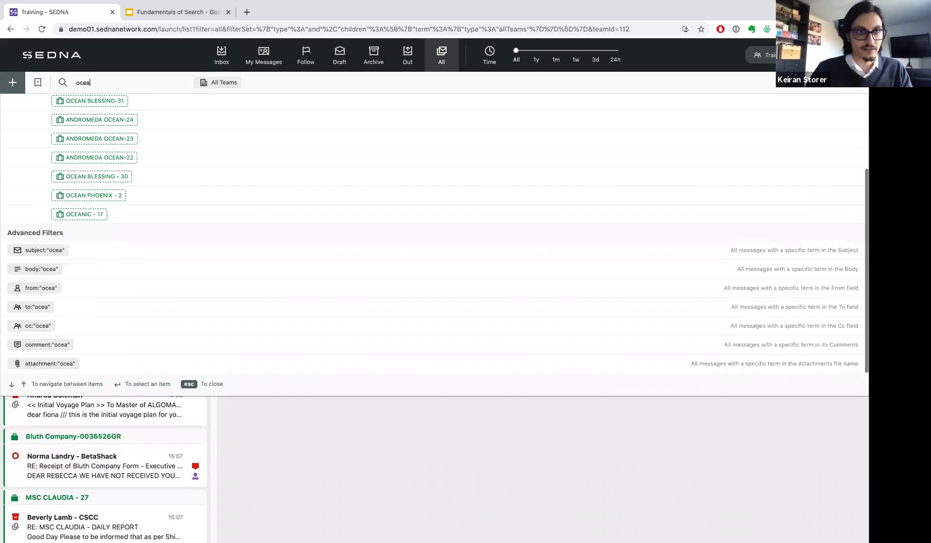
{"action": "key", "text": "BackSpace"}
{"action": "key", "text": "BackSpace"}
{"action": "key", "text": "BackSpace"}
{"action": "key", "text": "BackSpace"}
{"action": "type", "text": "andromed"}
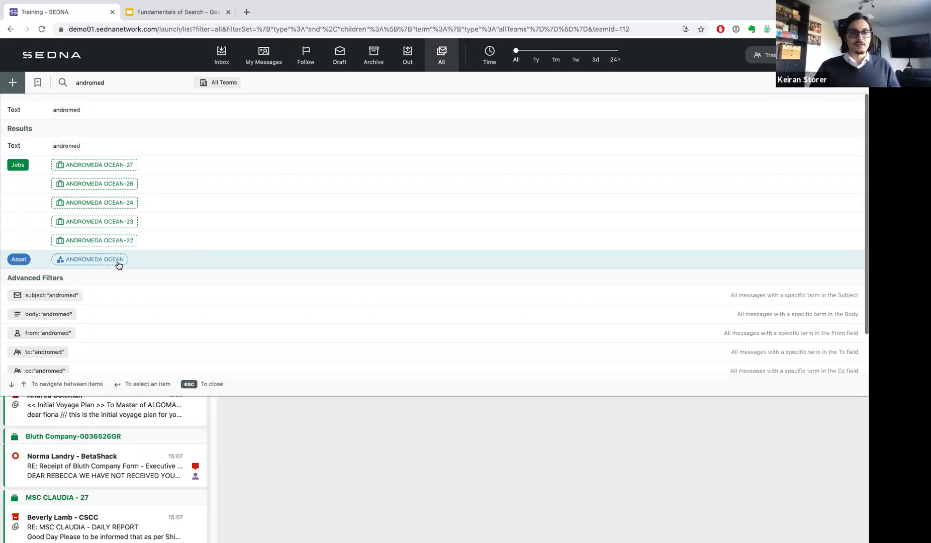
Filter to the ANDROMEDA OCEAN asset's 565 messages, scroll them, then remove that filter
{"action": "left_click", "coordinate": [118, 261]}
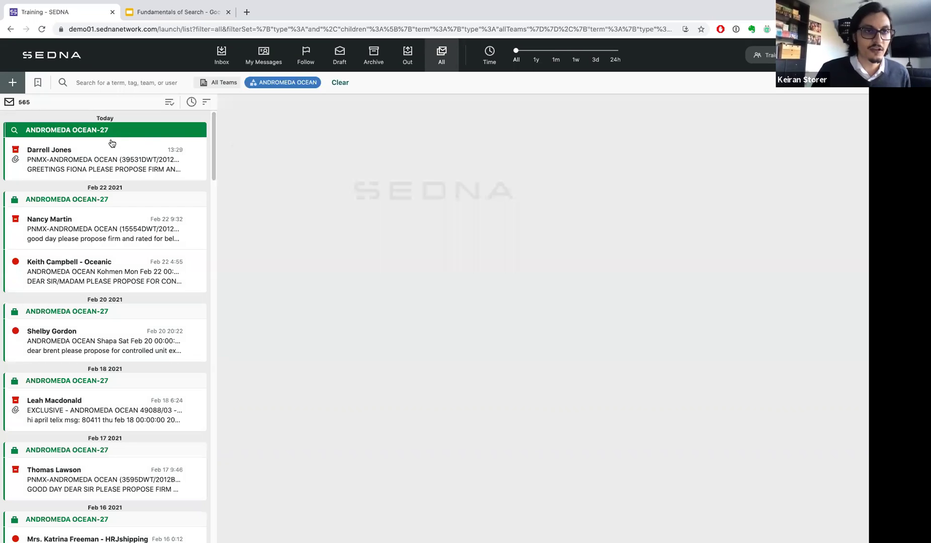
{"action": "scroll", "coordinate": [124, 370], "scroll_direction": "down", "scroll_amount": 10}
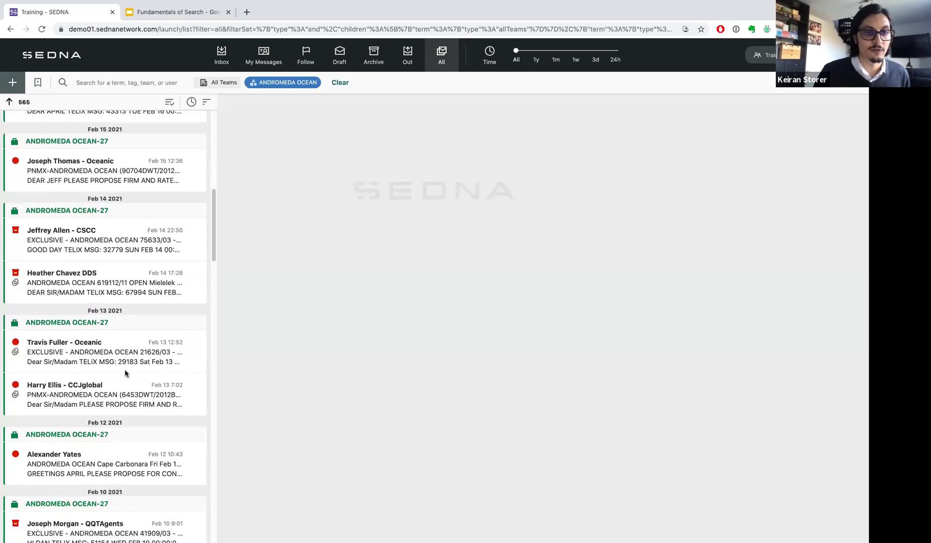
{"action": "scroll", "coordinate": [124, 371], "scroll_direction": "down", "scroll_amount": 7}
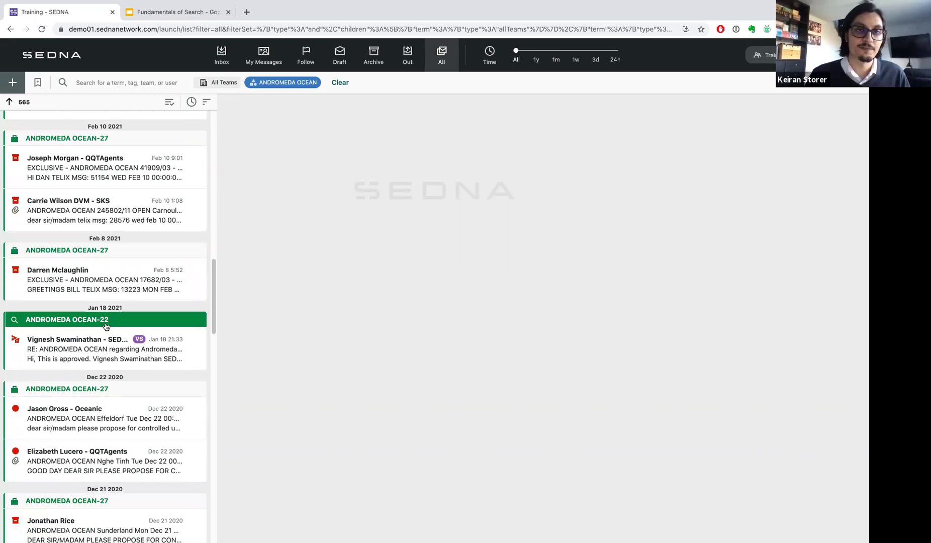
{"action": "left_click", "coordinate": [253, 85]}
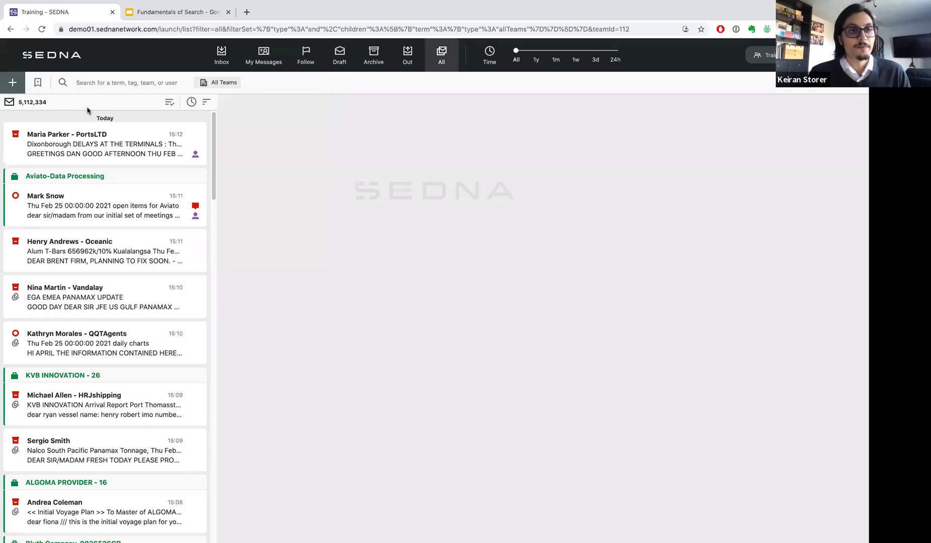
Type 'report' in the search bar to see subject, body, from and attachment filters
{"action": "left_click", "coordinate": [104, 82]}
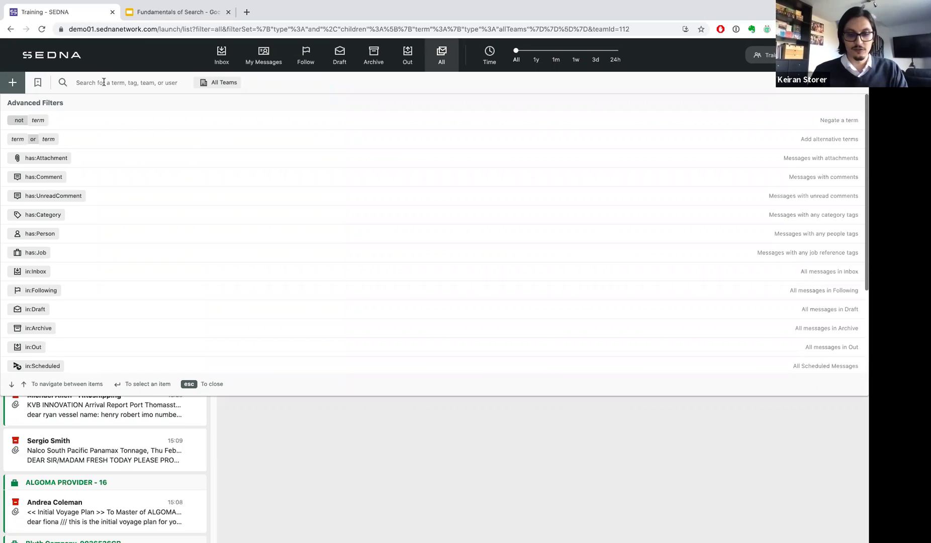
{"action": "type", "text": "report"}
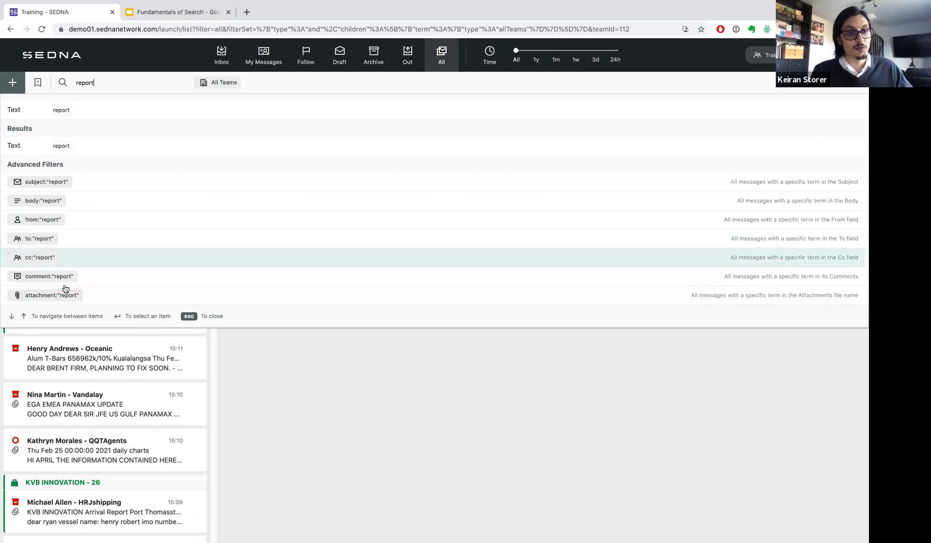
{"action": "key", "text": "BackSpace"}
{"action": "key", "text": "BackSpace"}
{"action": "key", "text": "BackSpace"}
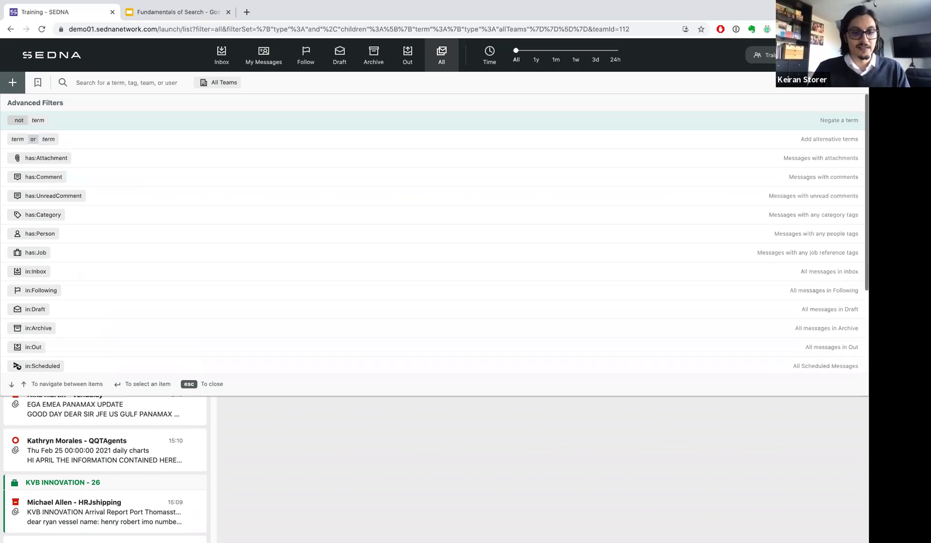
{"action": "type", "text": "@sedna.com"}
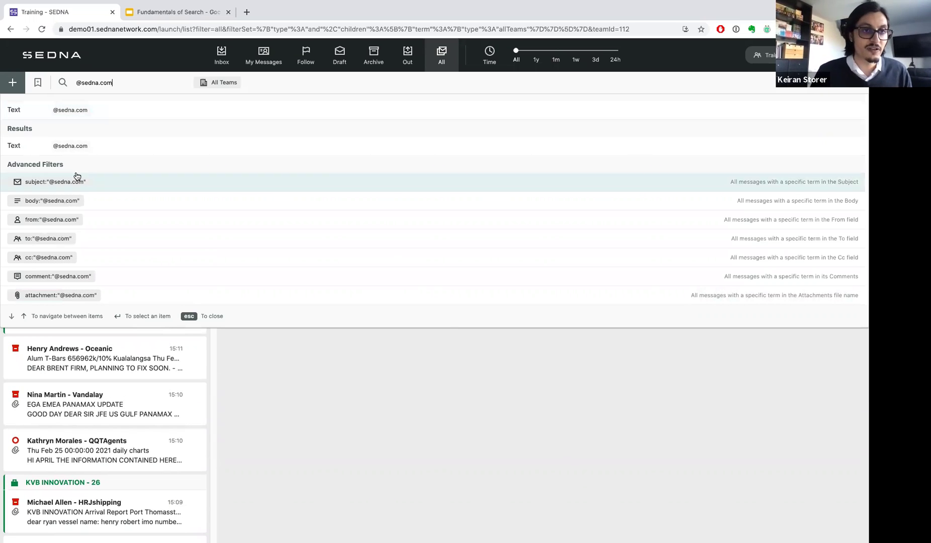
{"action": "left_click", "coordinate": [54, 223]}
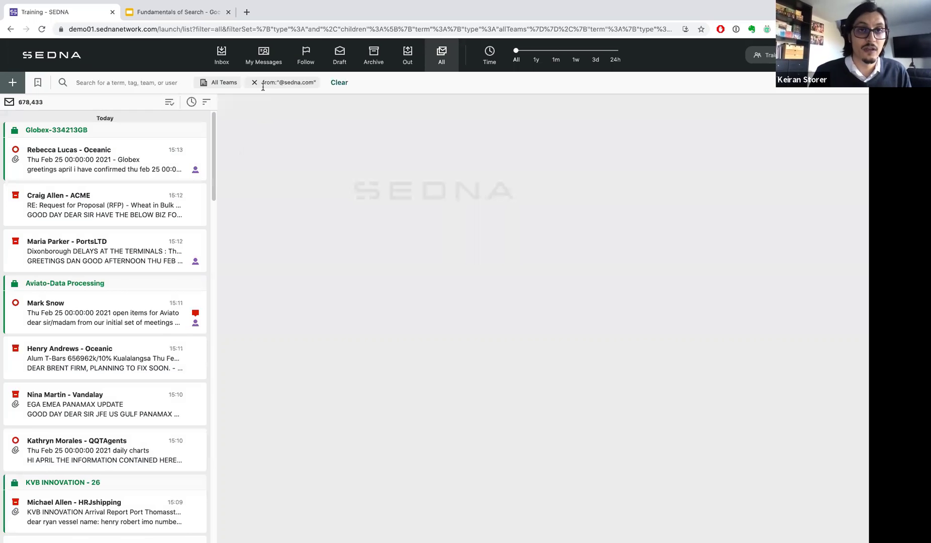
{"action": "left_click", "coordinate": [104, 161]}
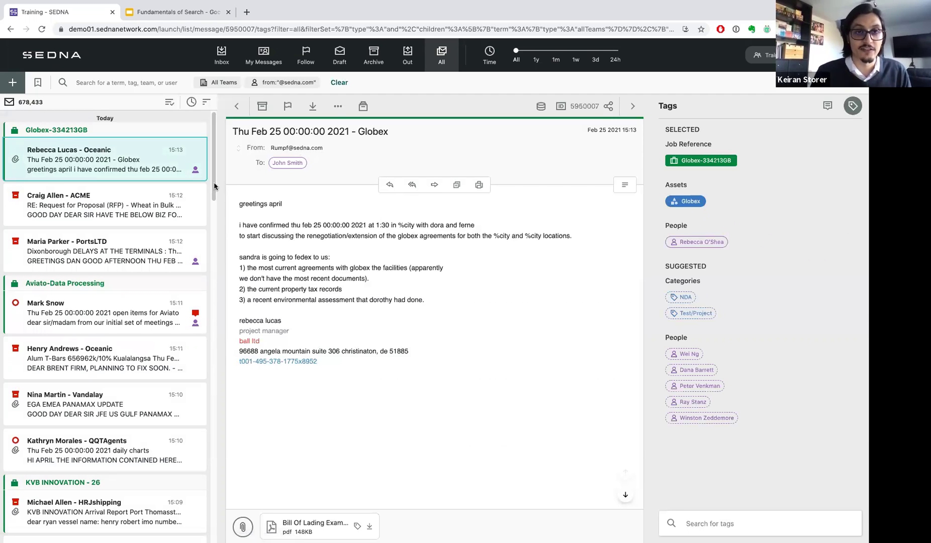
{"action": "left_click", "coordinate": [157, 211]}
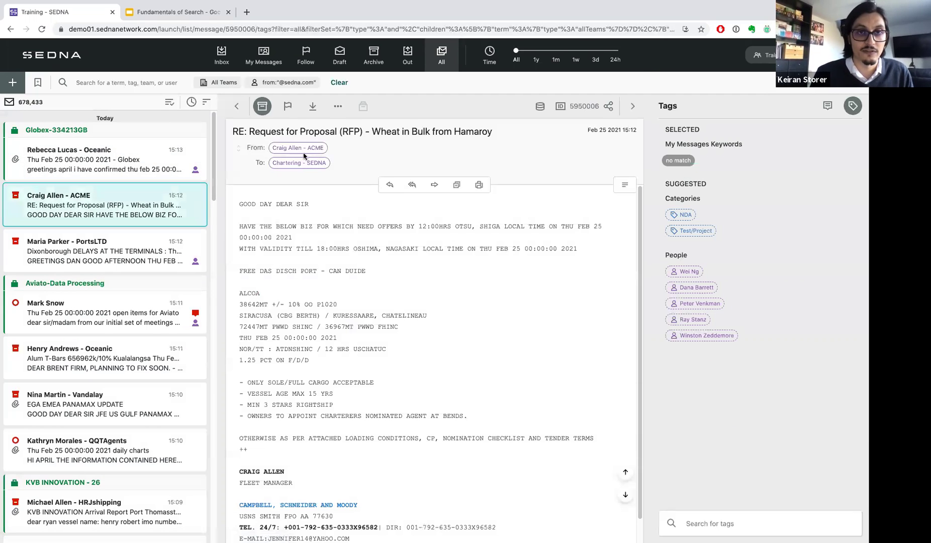
{"action": "left_click", "coordinate": [300, 146]}
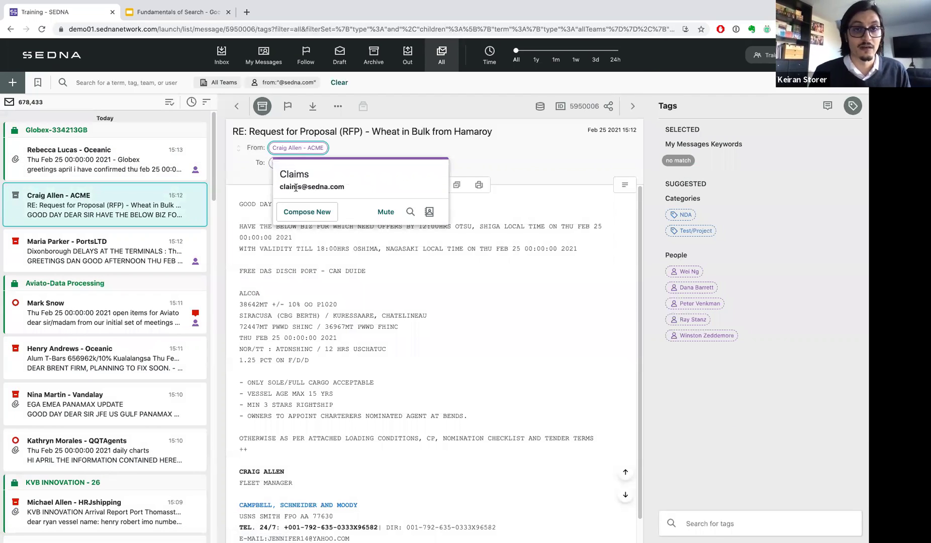
{"action": "left_click", "coordinate": [246, 196]}
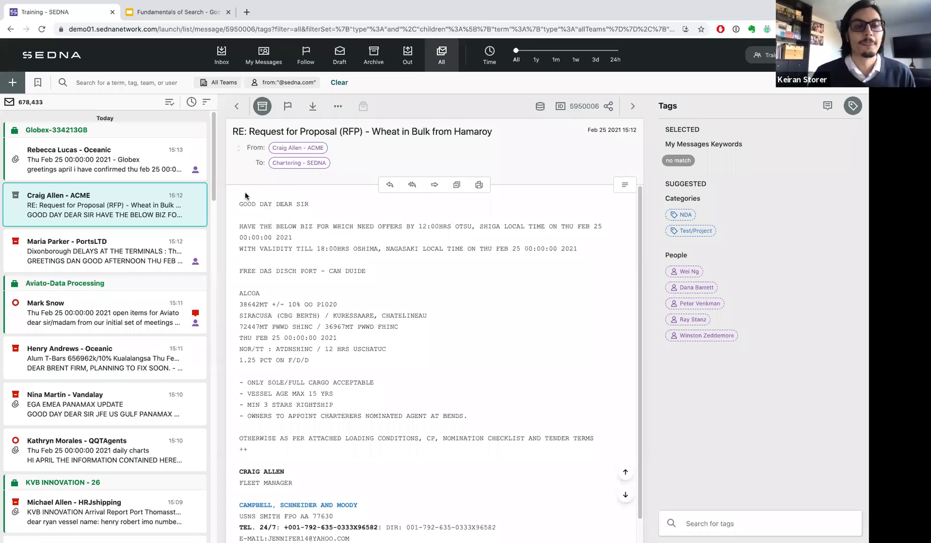
{"action": "left_click", "coordinate": [255, 83]}
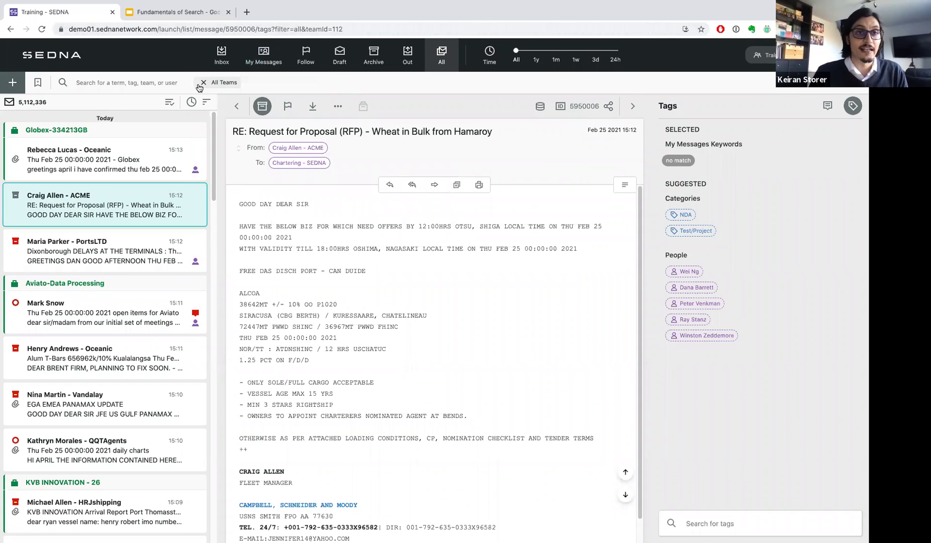
Swap All Teams for attachment:".pdf", open the APOLLO SPIRIT message, then return to Inbox
{"action": "left_click", "coordinate": [202, 84]}
{"action": "left_click", "coordinate": [151, 84]}
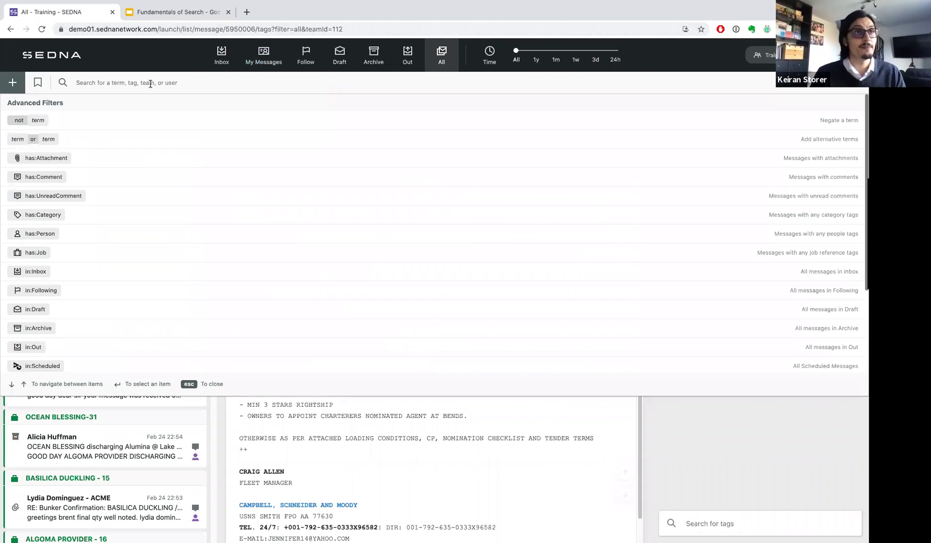
{"action": "type", "text": ".pdf"}
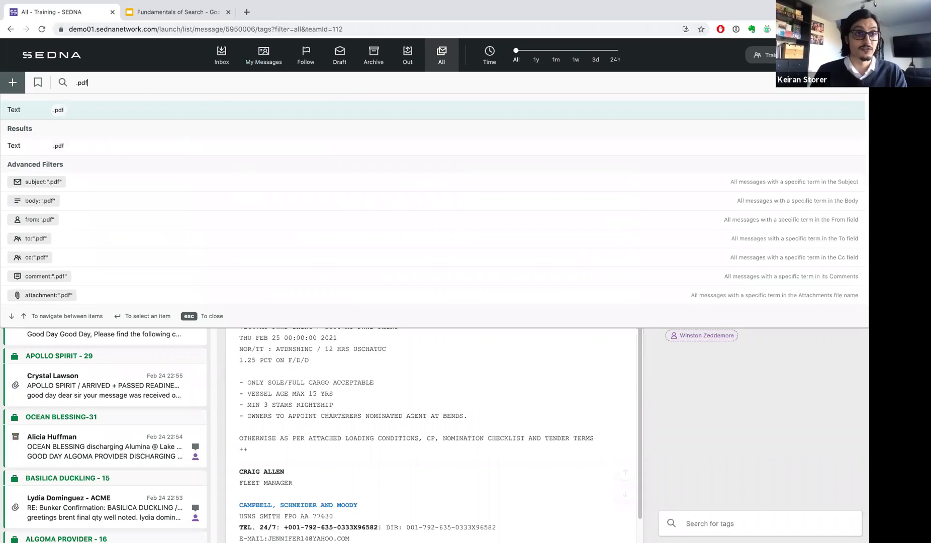
{"action": "left_click", "coordinate": [66, 299]}
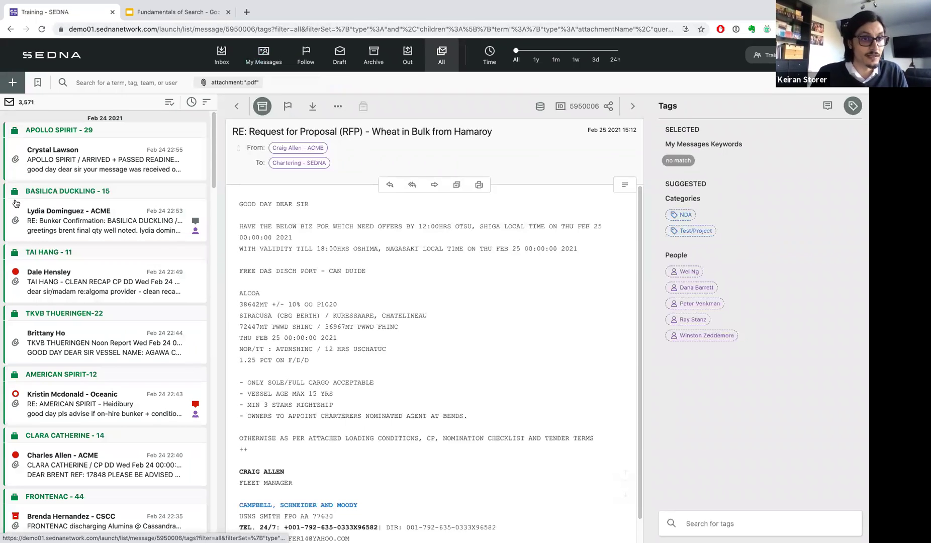
{"action": "left_click", "coordinate": [14, 162]}
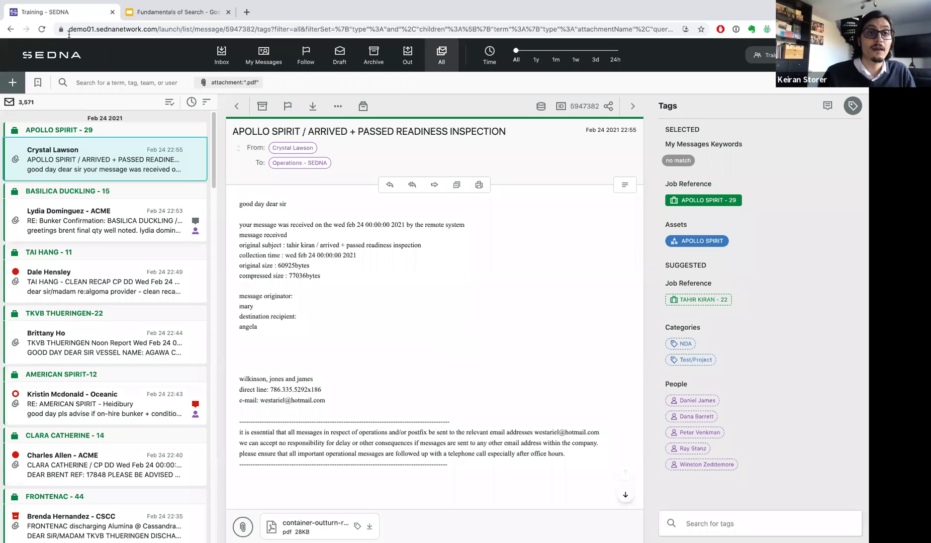
{"action": "left_click", "coordinate": [78, 56]}
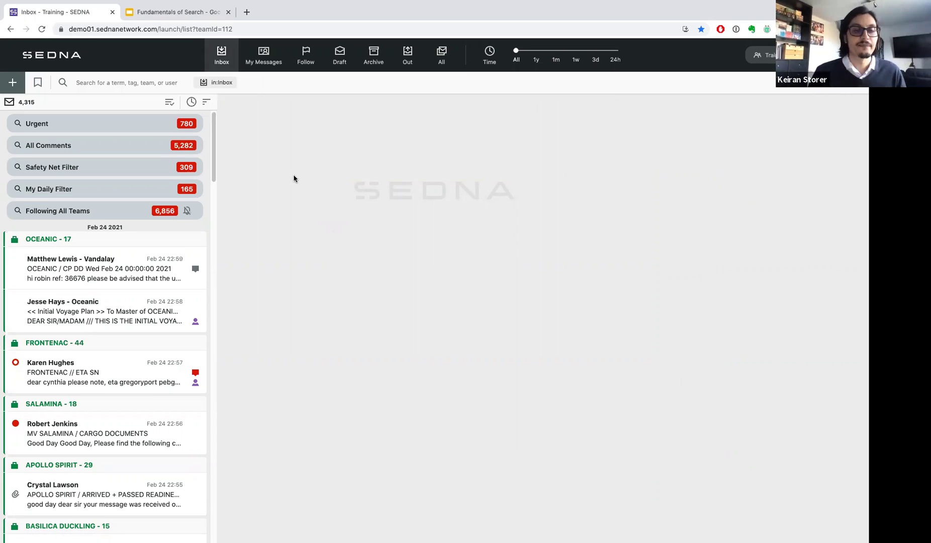
Type 'is' in the search bar to list is:Read, is:Unread and is:Note filters
{"action": "left_click", "coordinate": [135, 84]}
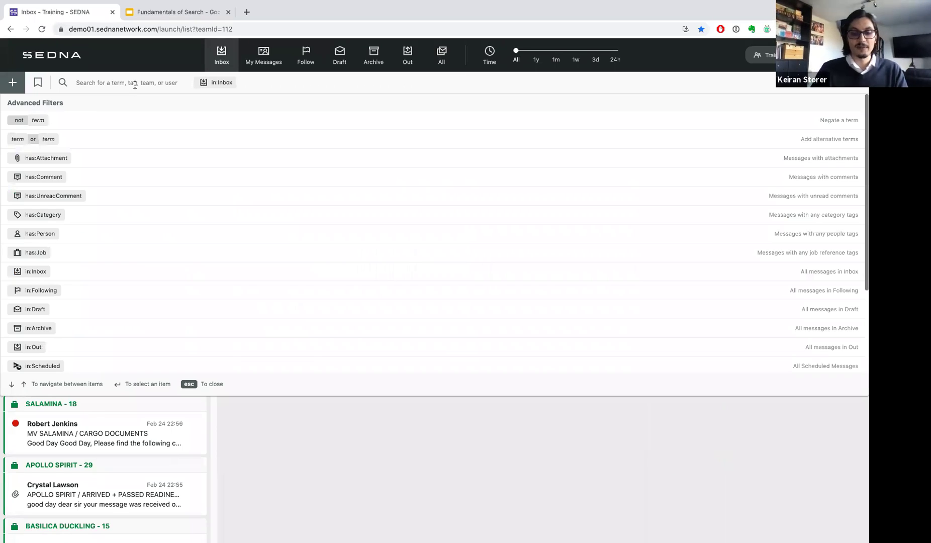
{"action": "type", "text": "is"}
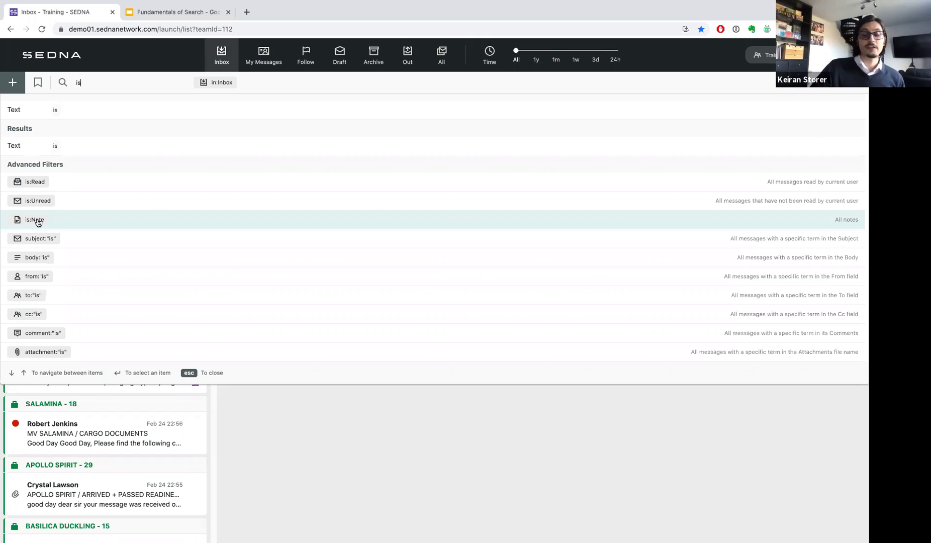
Replace 'is' with 'in' to browse the in: folder filters, then clear the search text
{"action": "key", "text": "BackSpace"}
{"action": "key", "text": "BackSpace"}
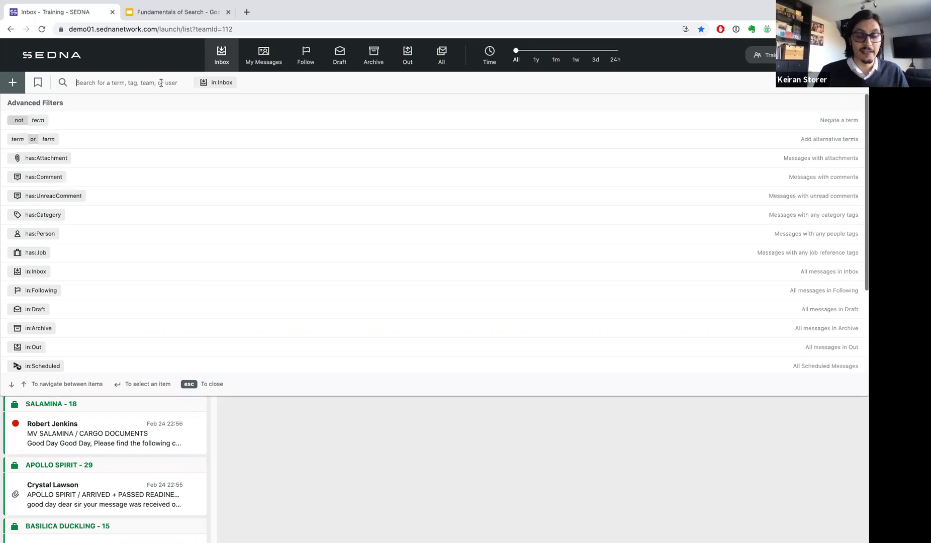
{"action": "type", "text": "in"}
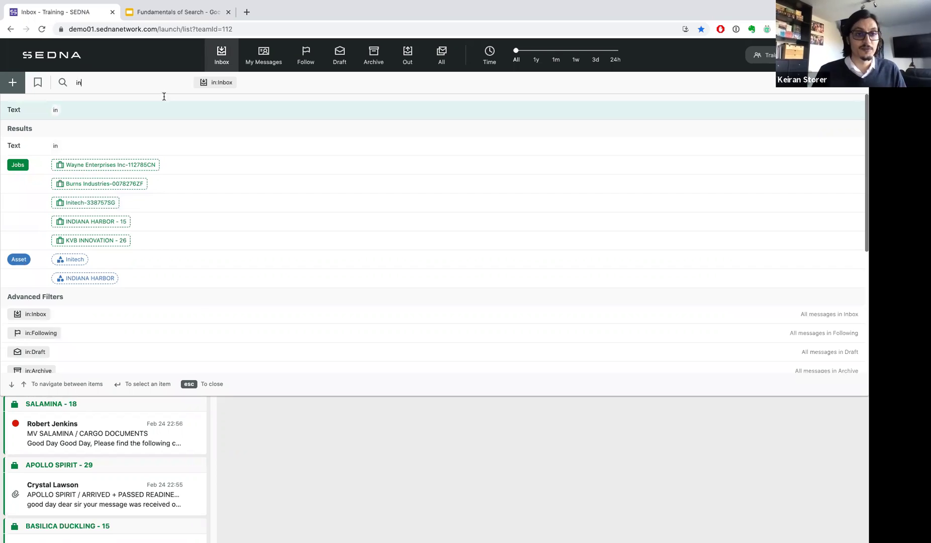
{"action": "scroll", "coordinate": [176, 301], "scroll_direction": "down", "scroll_amount": 4}
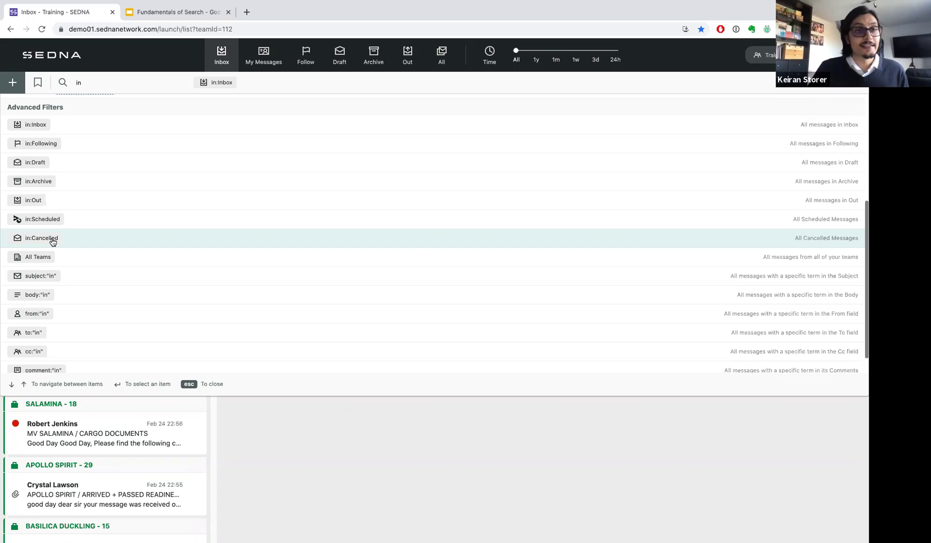
{"action": "key", "text": "BackSpace"}
{"action": "key", "text": "BackSpace"}
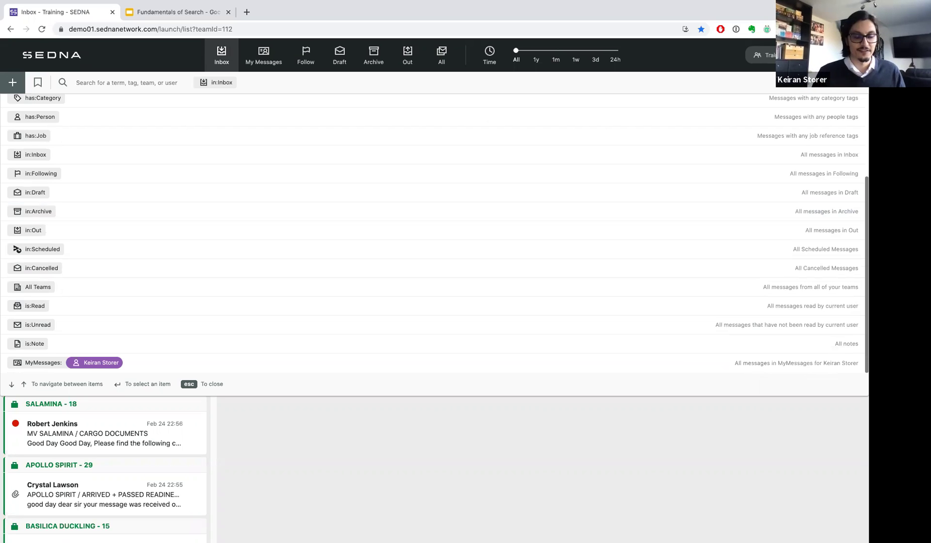
Type 'has' and apply the has:Comment filter, leaving 2,233 messages
{"action": "type", "text": "has"}
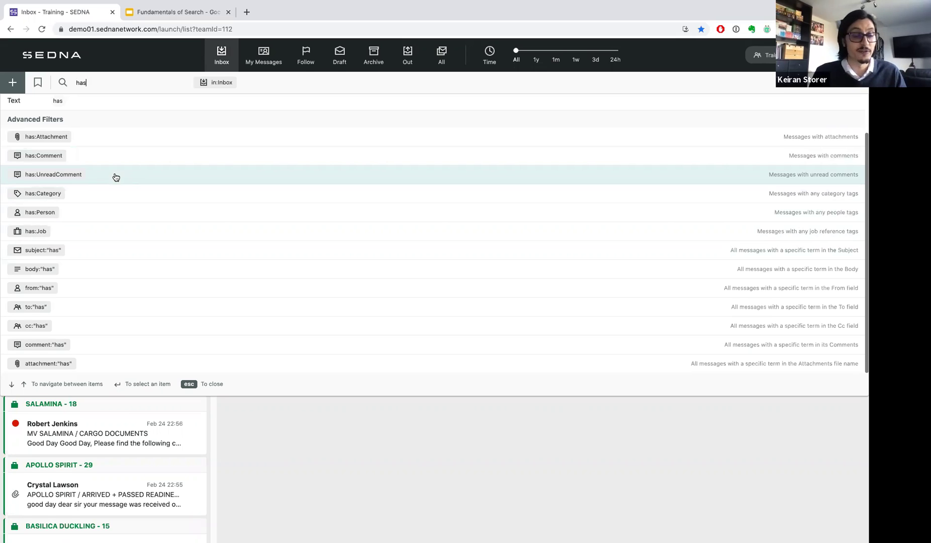
{"action": "left_click", "coordinate": [49, 158]}
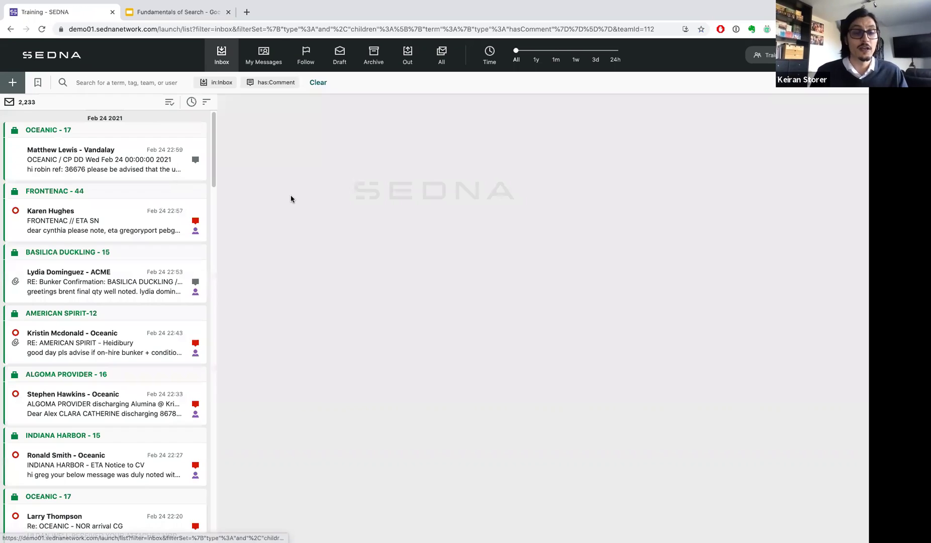
{"action": "left_click", "coordinate": [170, 210]}
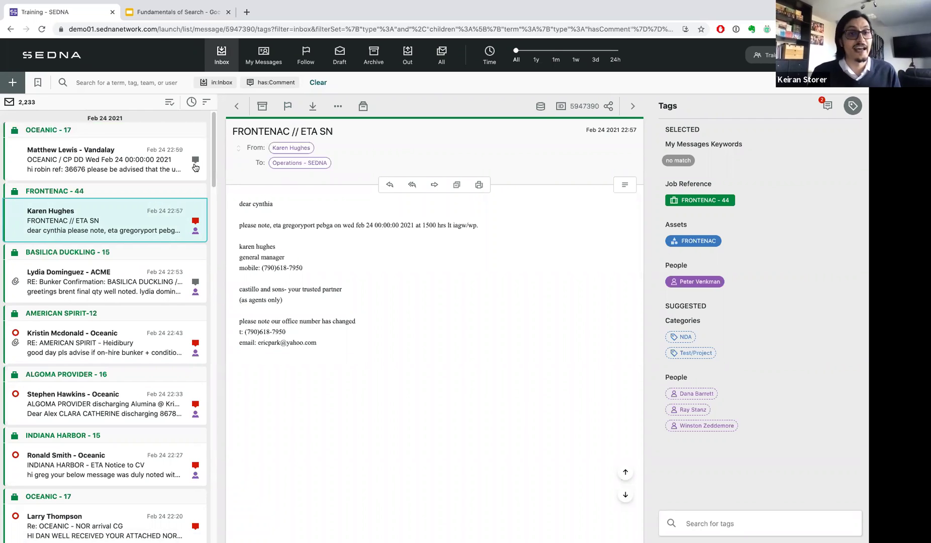
{"action": "scroll", "coordinate": [156, 304], "scroll_direction": "down", "scroll_amount": 4}
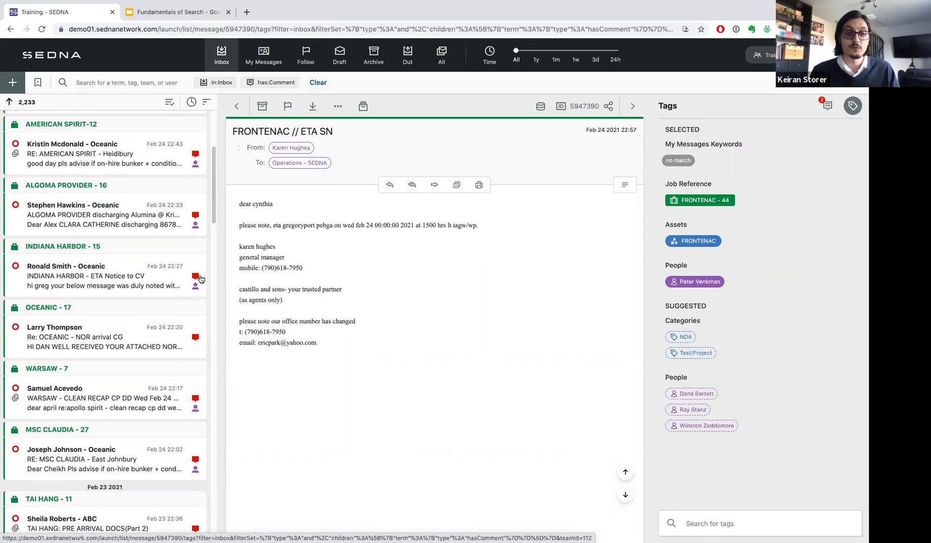
{"action": "scroll", "coordinate": [199, 276], "scroll_direction": "up", "scroll_amount": 4}
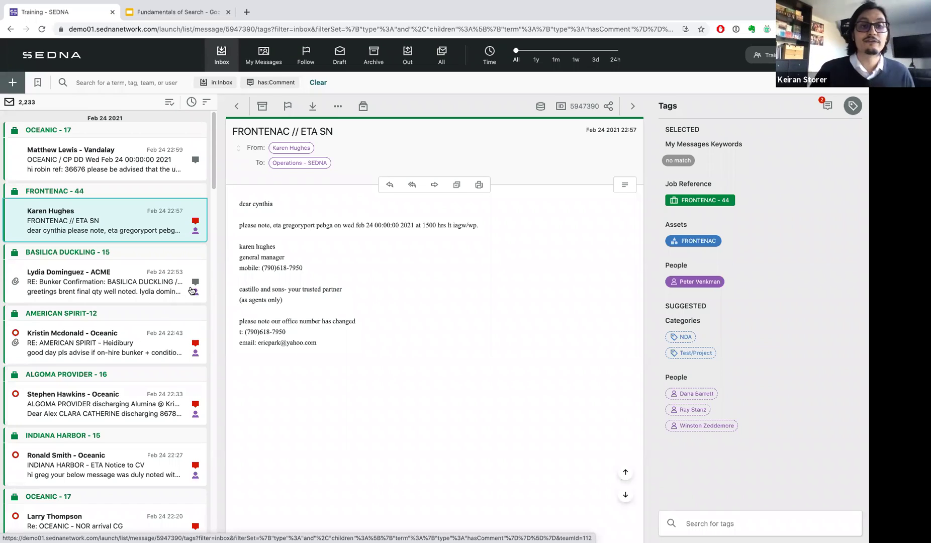
{"action": "left_click", "coordinate": [222, 54]}
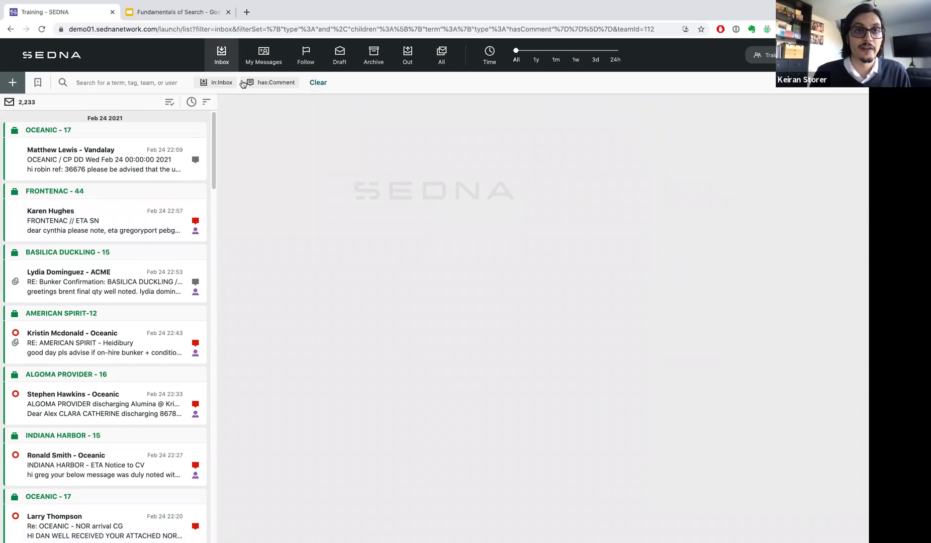
Set a custom date range starting 1 February 2021, then reset to the full 4,315-message inbox
{"action": "left_click", "coordinate": [556, 59]}
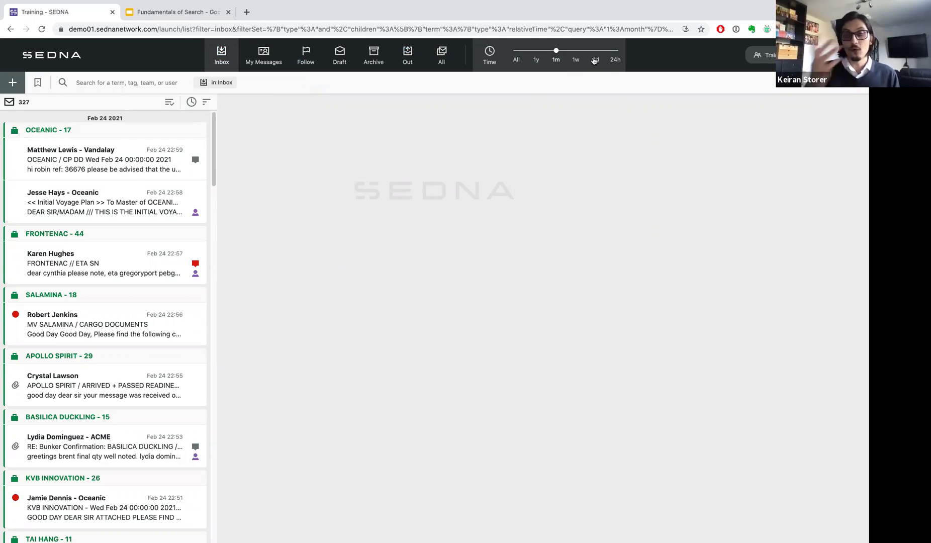
{"action": "left_click", "coordinate": [490, 54]}
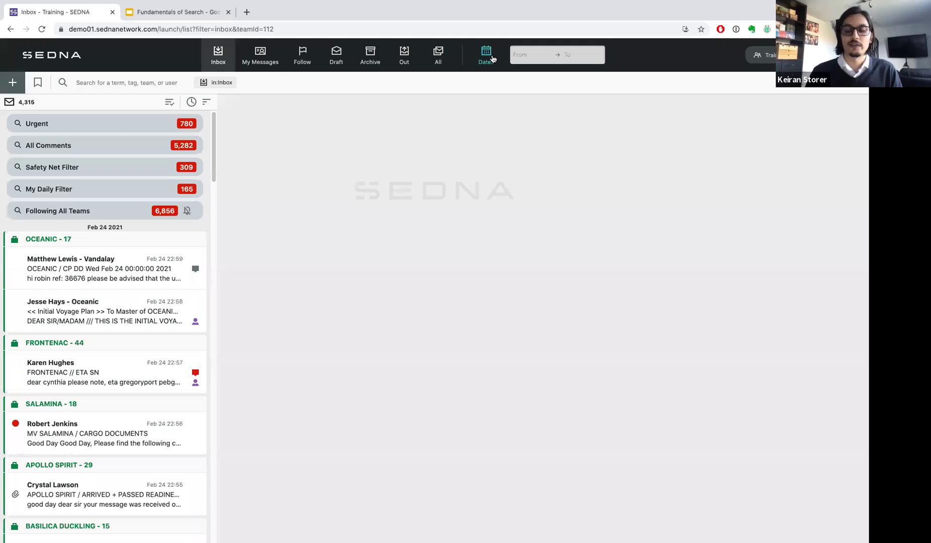
{"action": "left_click", "coordinate": [536, 54]}
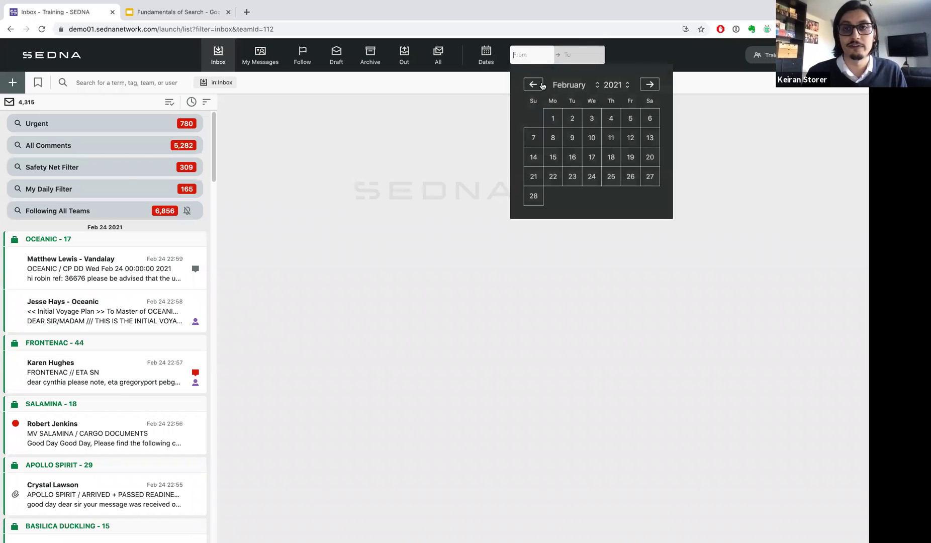
{"action": "left_click", "coordinate": [549, 118]}
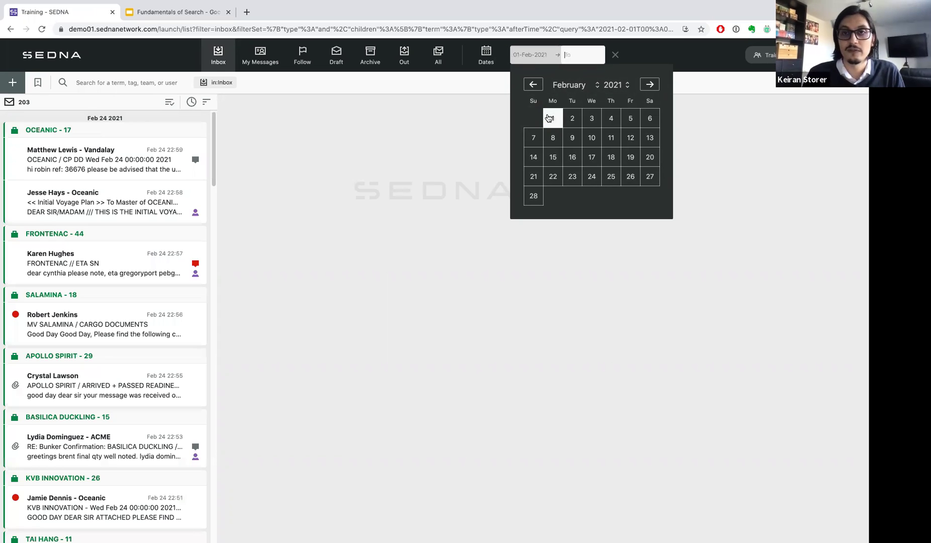
{"action": "left_click", "coordinate": [424, 176]}
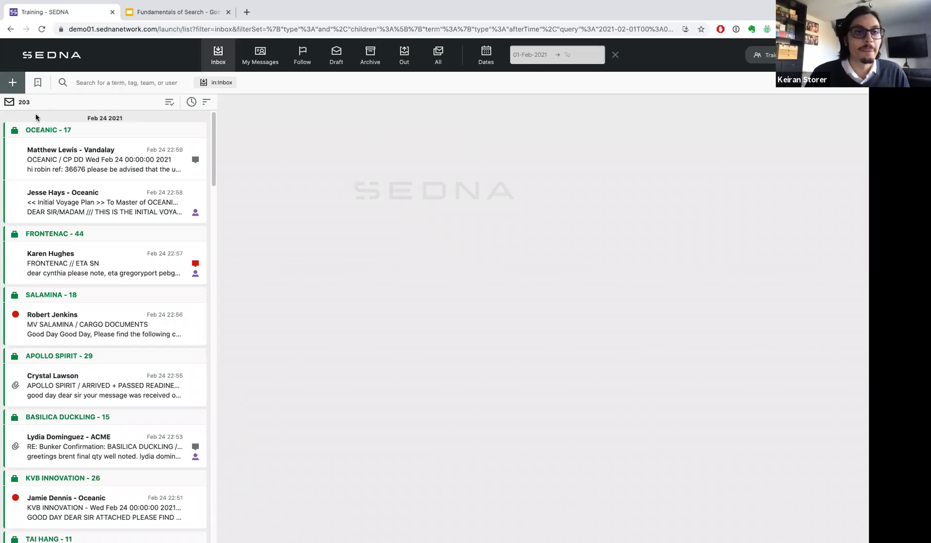
{"action": "left_click", "coordinate": [56, 57]}
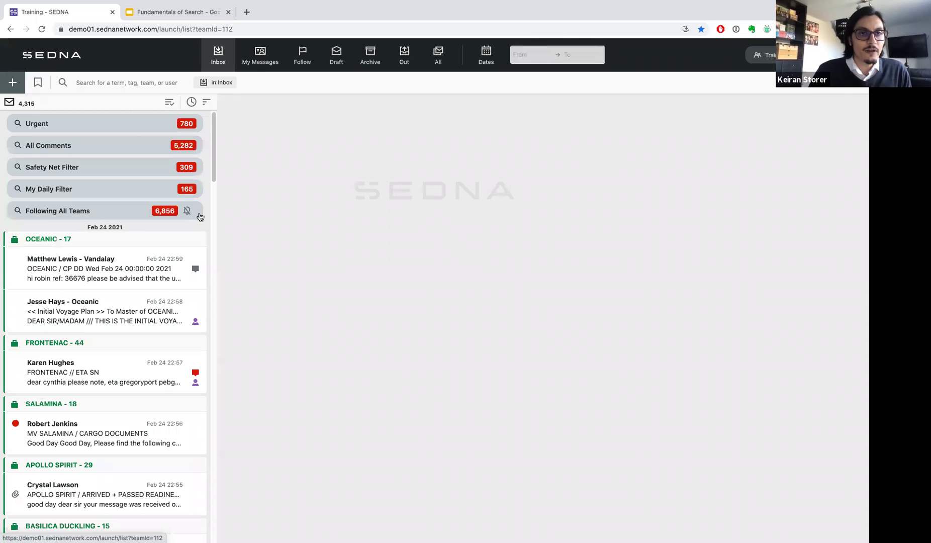
Open the OCEANIC / CP DD message, then bring up the search filter suggestions
{"action": "left_click", "coordinate": [130, 272]}
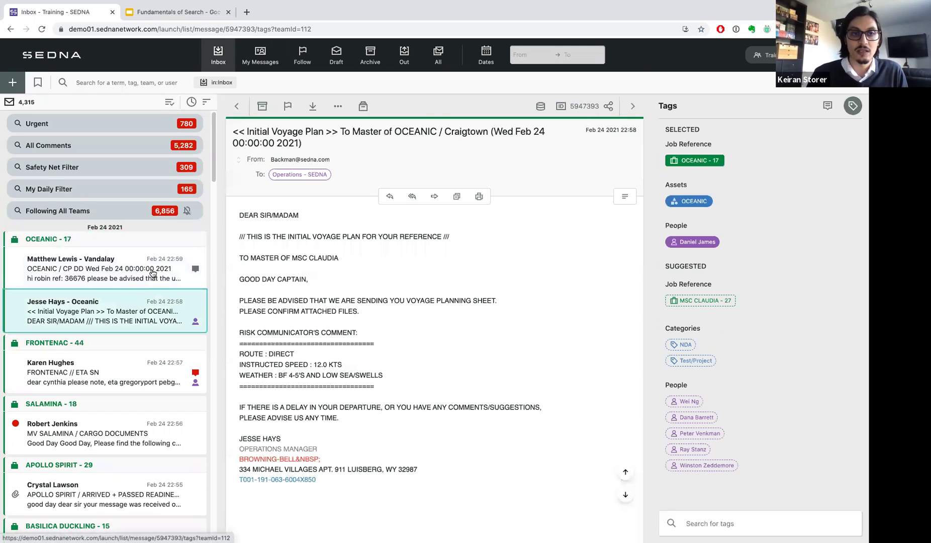
{"action": "left_click", "coordinate": [155, 273]}
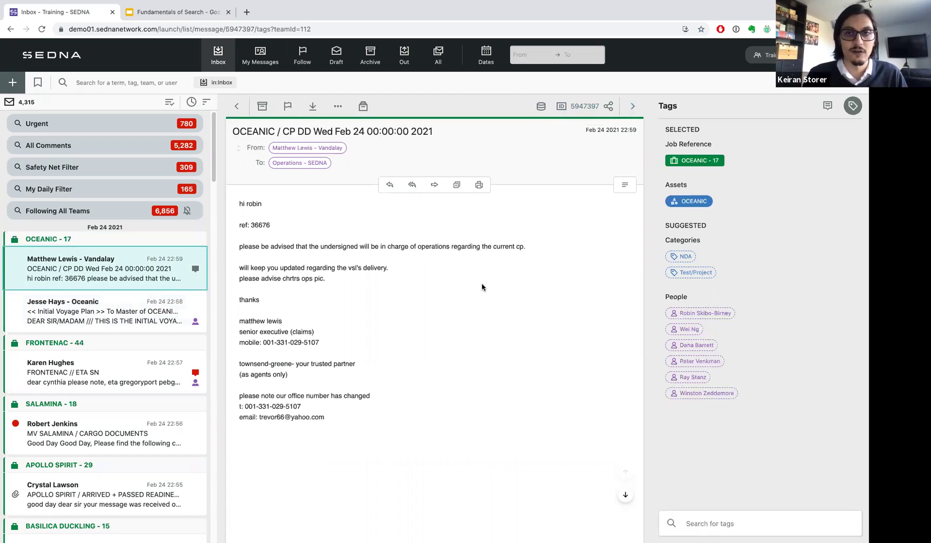
{"action": "left_click", "coordinate": [139, 82]}
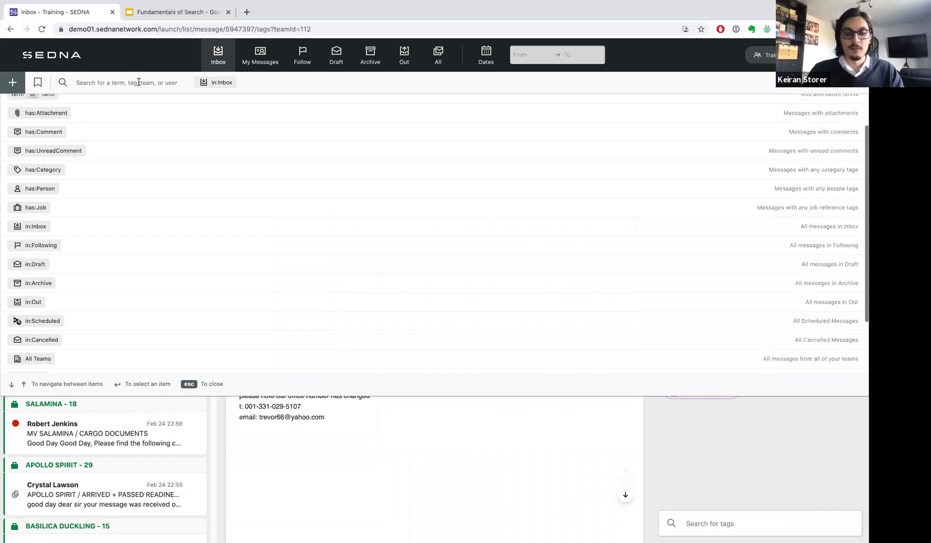
Filter by message id:5858465, open that message, then return to the 4,315-message inbox
{"action": "type", "text": "5858"}
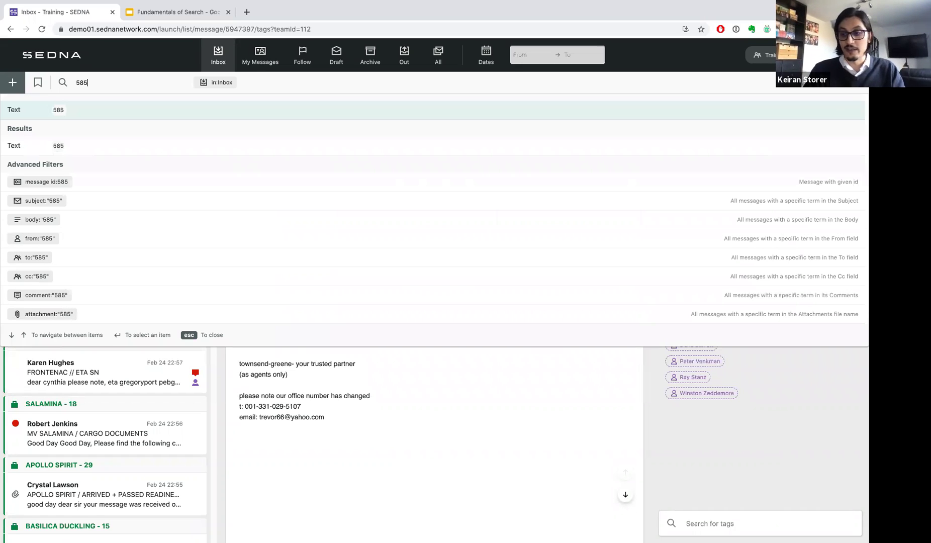
{"action": "type", "text": "465"}
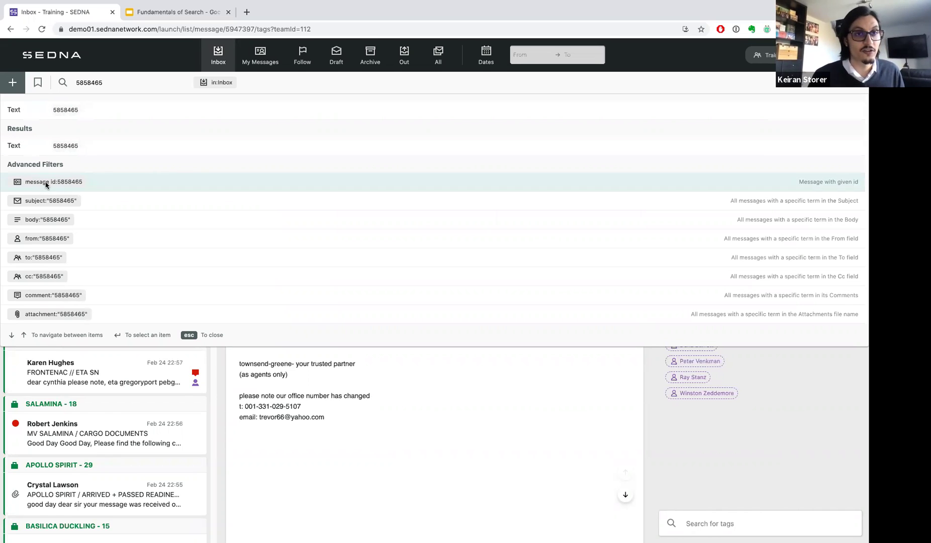
{"action": "left_click", "coordinate": [46, 184]}
{"action": "left_click", "coordinate": [112, 172]}
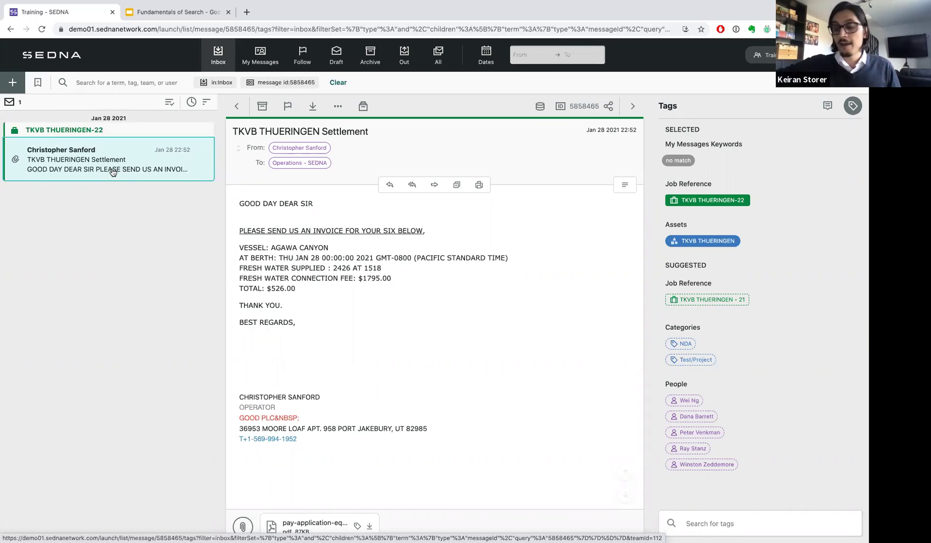
{"action": "left_click", "coordinate": [63, 54]}
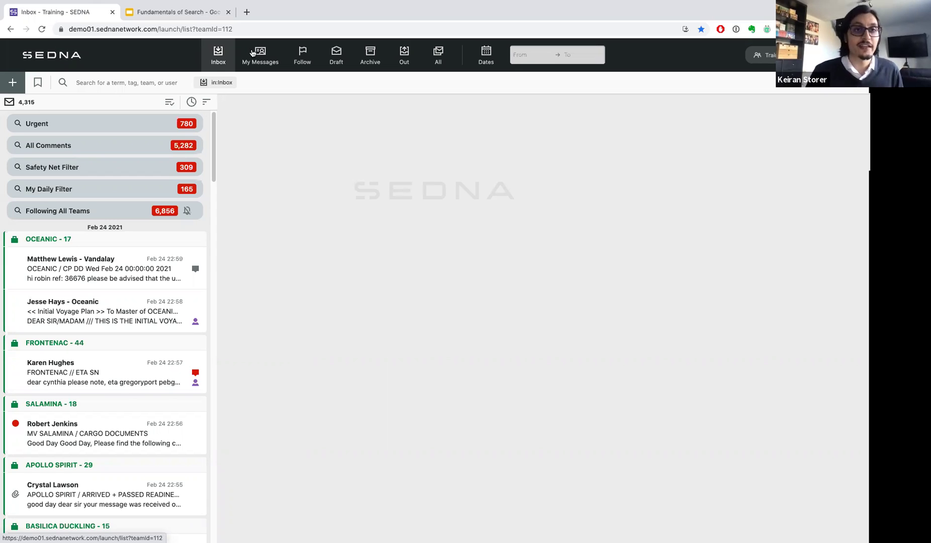
Apply a colleague's MyMessages: filter by typing their name, then reset to the full team inbox
{"action": "left_click", "coordinate": [156, 86]}
{"action": "type", "text": "greg"}
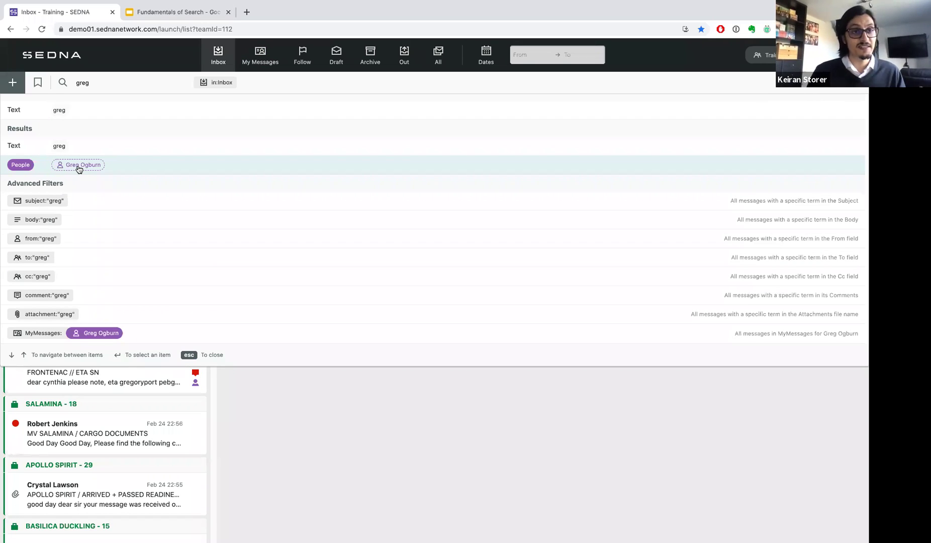
{"action": "key", "text": "Down"}
{"action": "key", "text": "Down"}
{"action": "key", "text": "Down"}
{"action": "key", "text": "Down"}
{"action": "key", "text": "Down"}
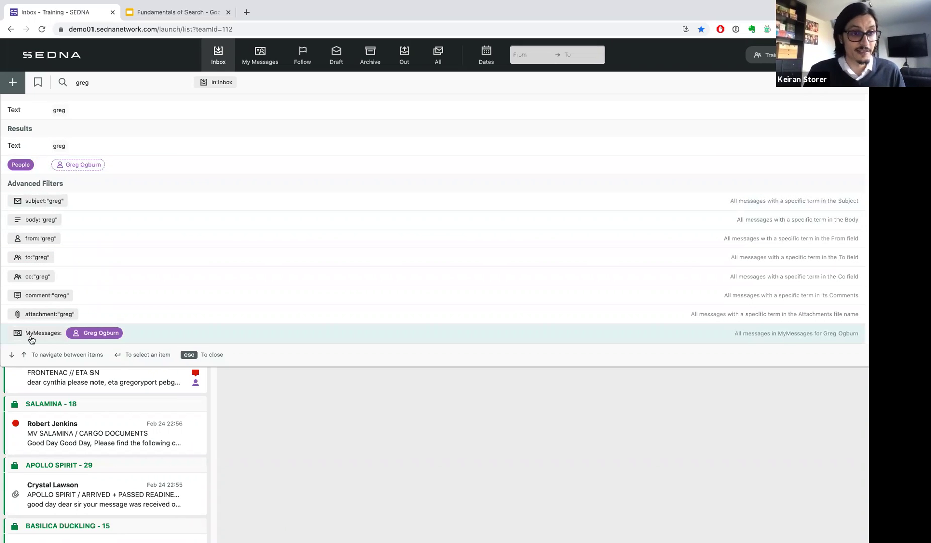
{"action": "left_click", "coordinate": [101, 333]}
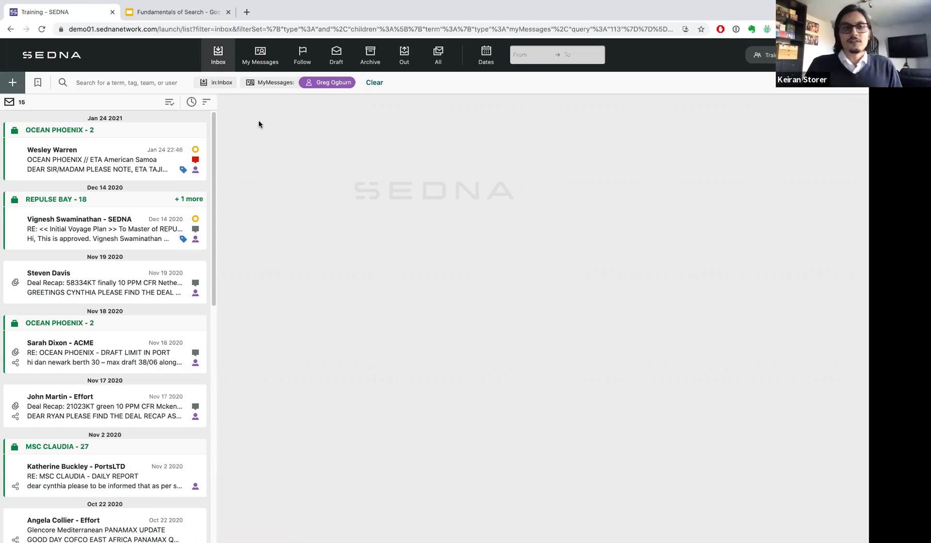
{"action": "left_click", "coordinate": [57, 54]}
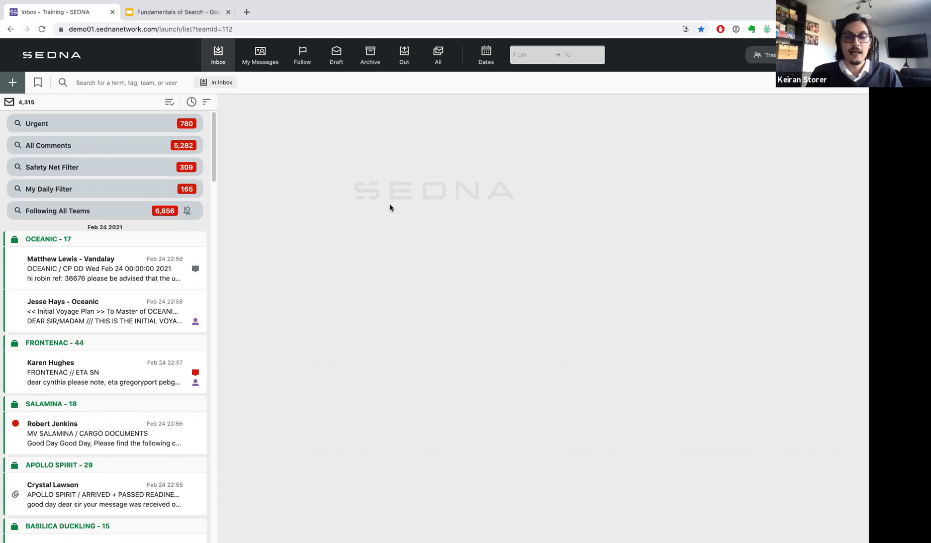
Search with the terms report and noon (285 results), then remove noon, leaving 866
{"action": "left_click", "coordinate": [137, 82]}
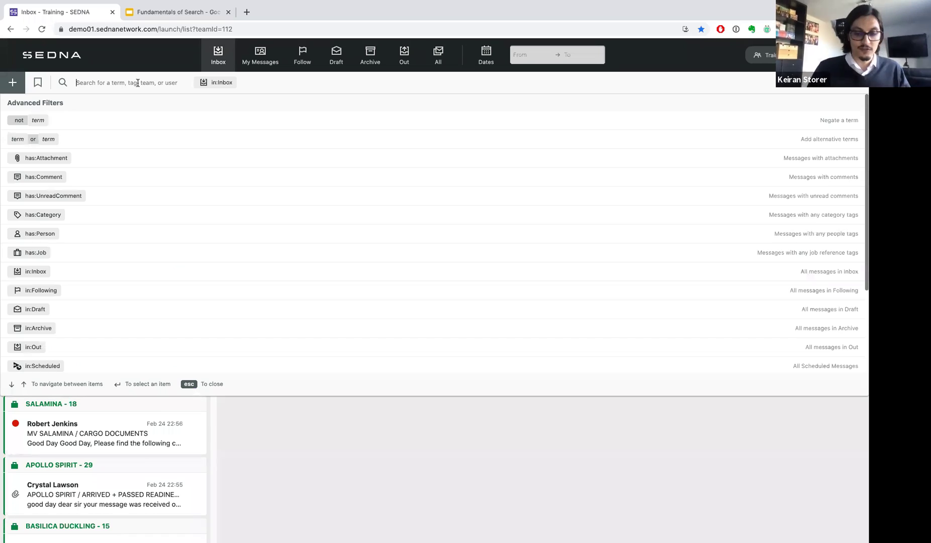
{"action": "type", "text": "report"}
{"action": "key", "text": "Return"}
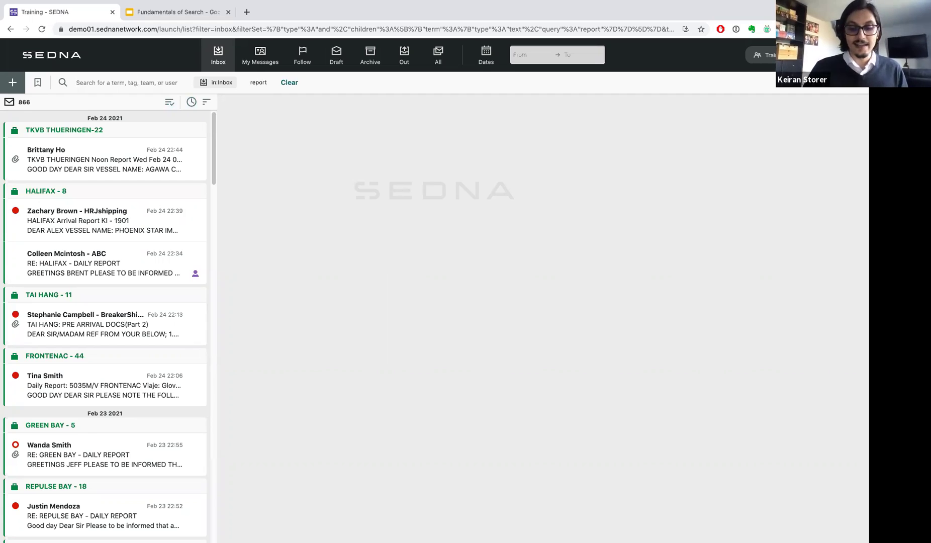
{"action": "type", "text": "n"}
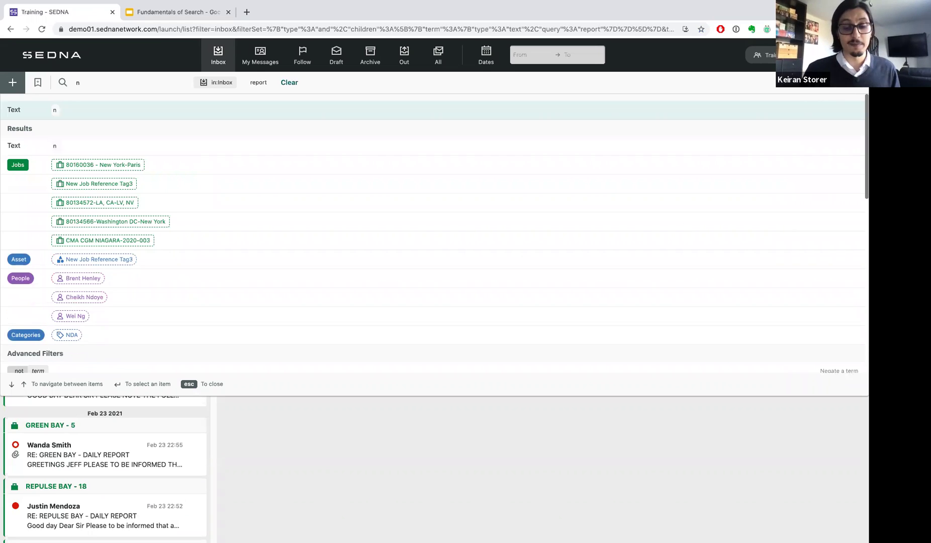
{"action": "type", "text": "oon"}
{"action": "key", "text": "Return"}
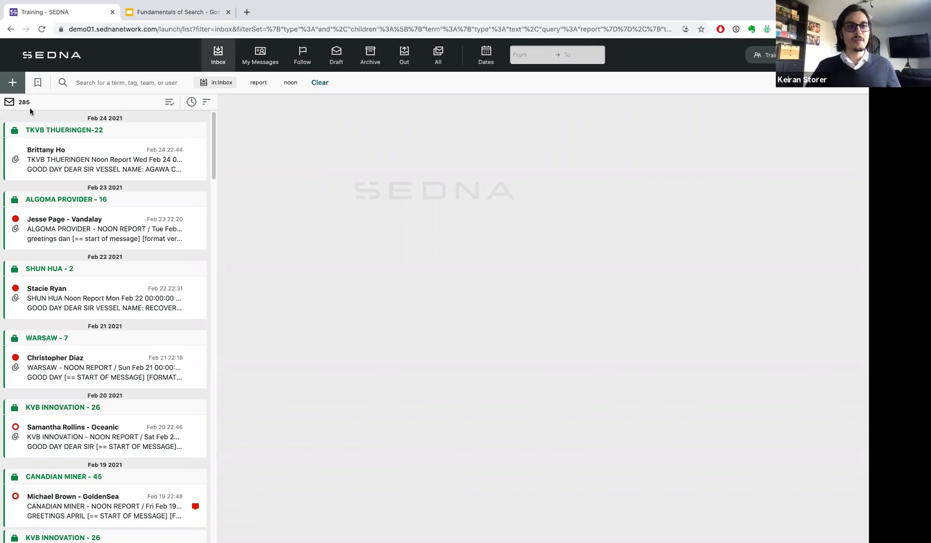
{"action": "left_click", "coordinate": [280, 85]}
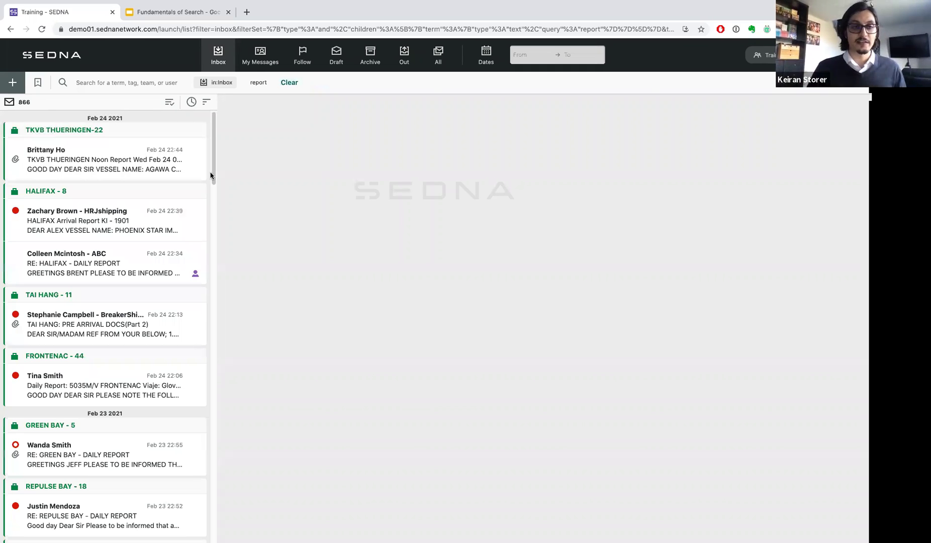
Type 'or' after report and choose the 'term or term' suggestion
{"action": "left_click", "coordinate": [153, 80]}
{"action": "type", "text": "or"}
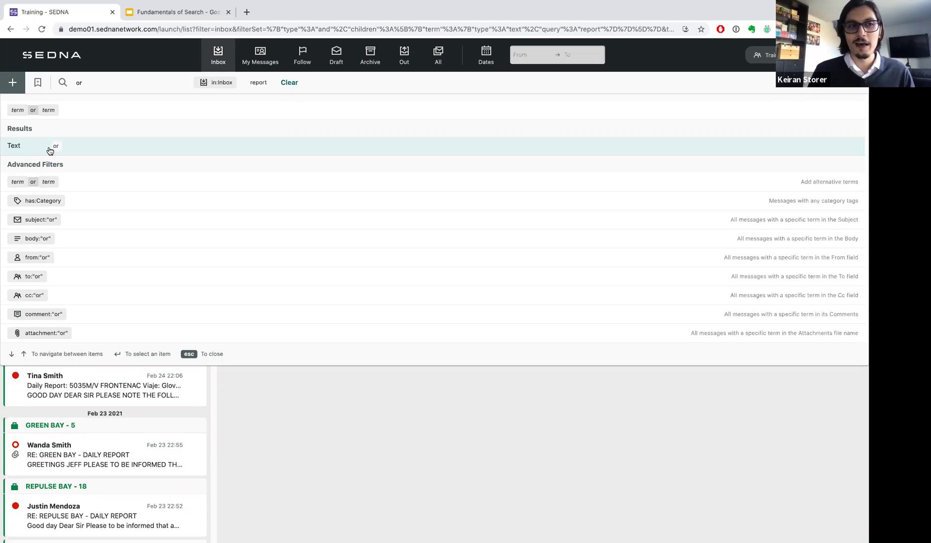
{"action": "left_click", "coordinate": [32, 113]}
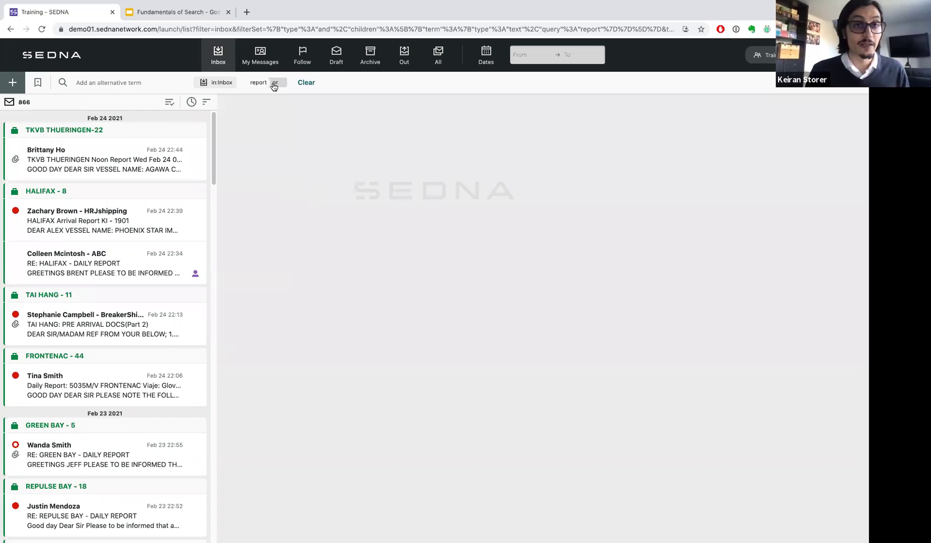
Add noon as the alternative so the search reads 'report or noon', then type 'not'
{"action": "left_click", "coordinate": [113, 82]}
{"action": "type", "text": "noon"}
{"action": "key", "text": "Return"}
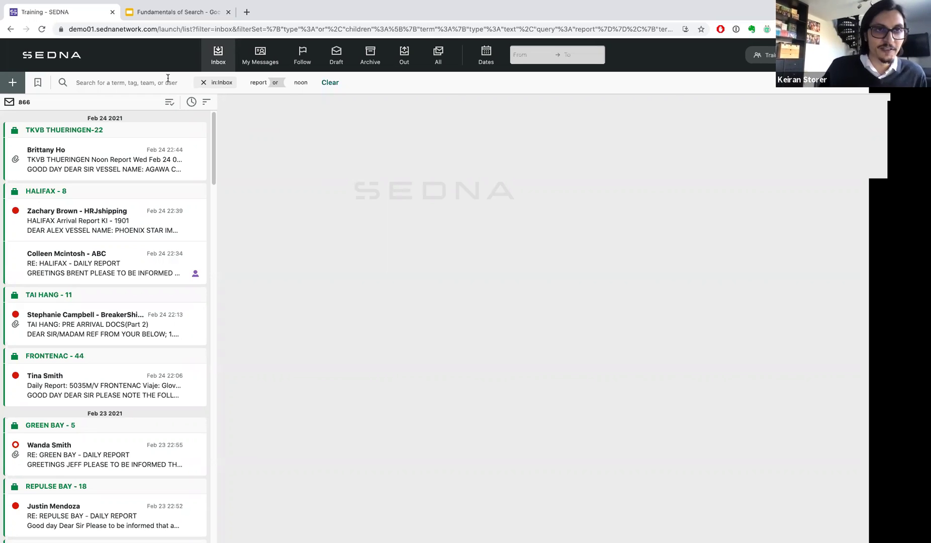
{"action": "type", "text": "not"}
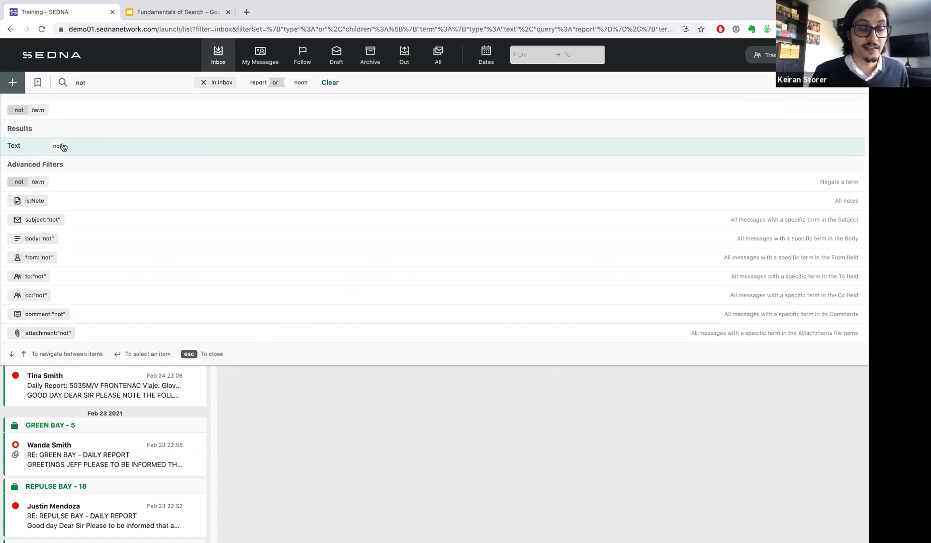
Pick the 'not term' suggestion and open the TKVB THUERINGEN Noon Report message
{"action": "left_click", "coordinate": [24, 109]}
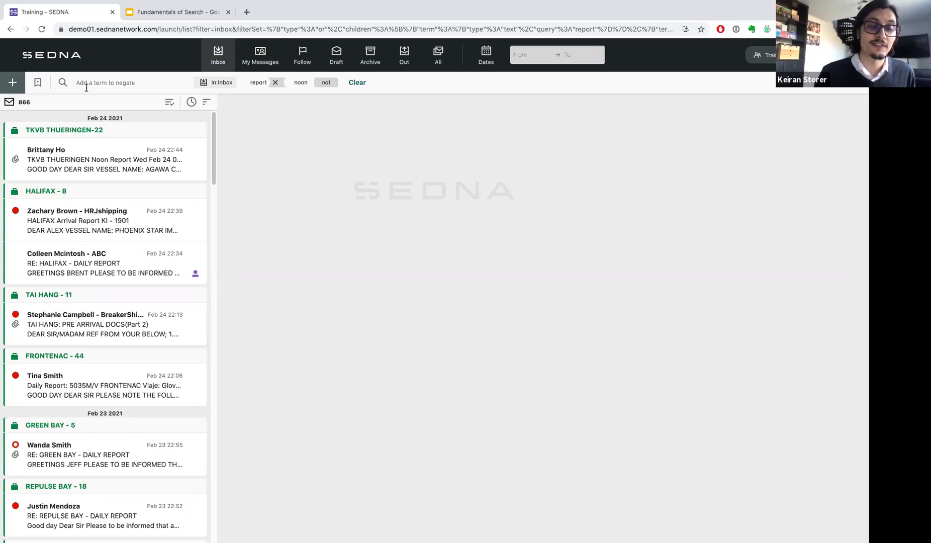
{"action": "left_click", "coordinate": [117, 160]}
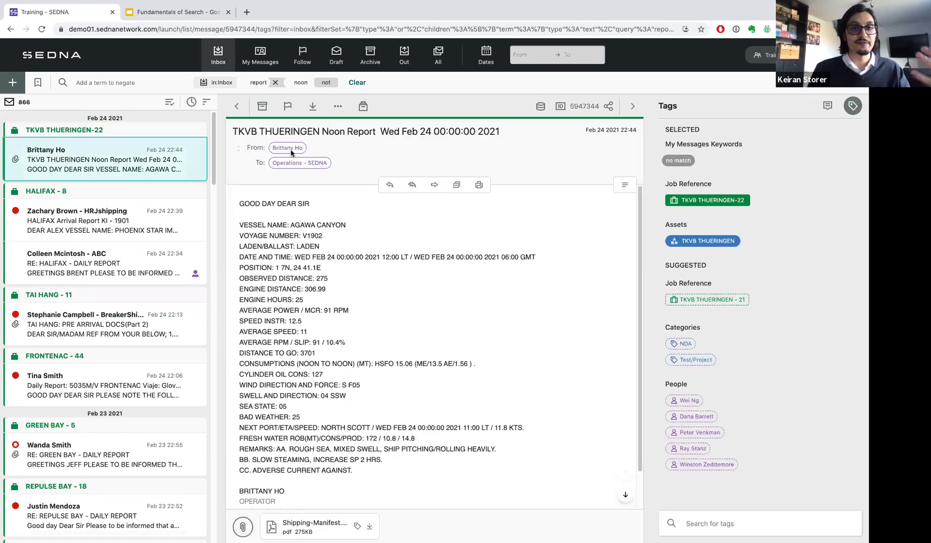
Copy the Noon Report sender's e-mail address from their contact card
{"action": "left_click", "coordinate": [291, 150]}
{"action": "left_click_drag", "start_coordinate": [279, 185], "coordinate": [369, 185]}
{"action": "key", "text": "super+c"}
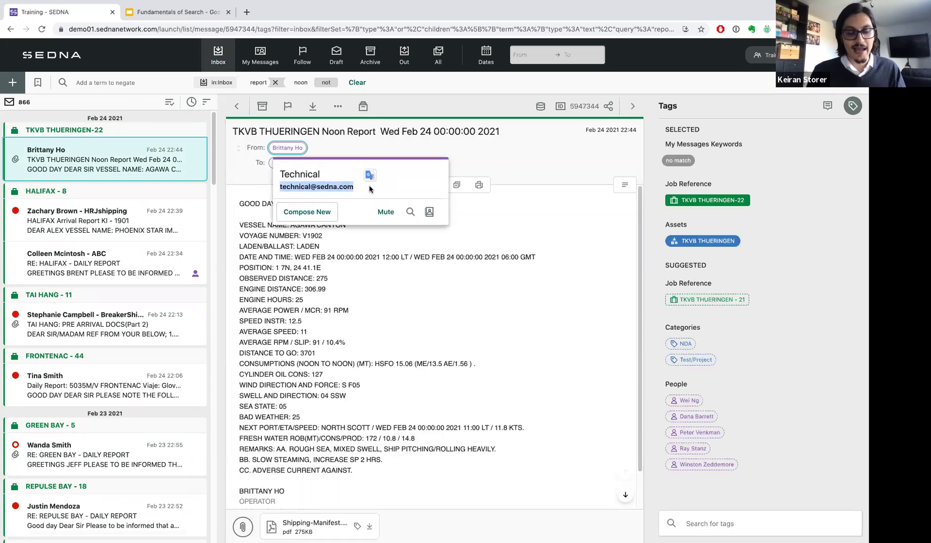
{"action": "left_click", "coordinate": [365, 284]}
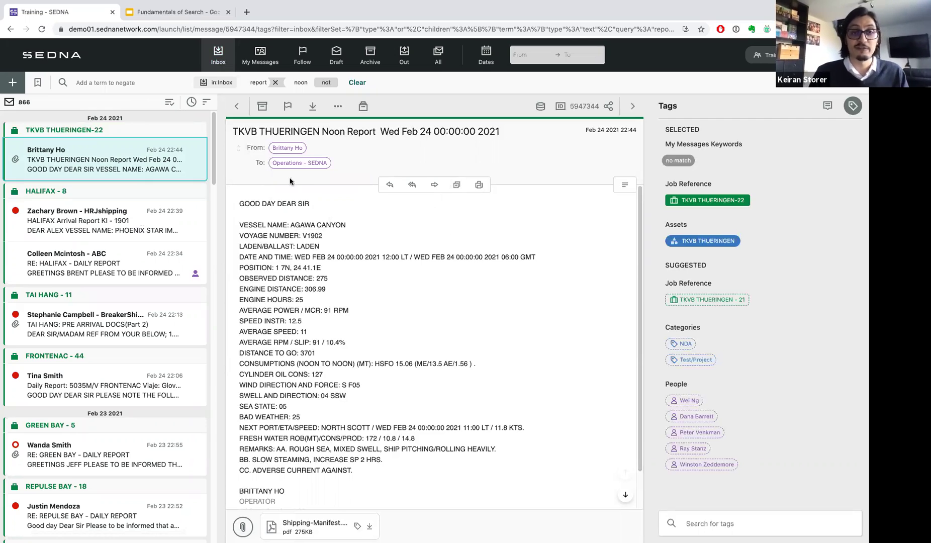
Search for messages not from that sender's address, then clear back to the inbox
{"action": "left_click", "coordinate": [159, 228]}
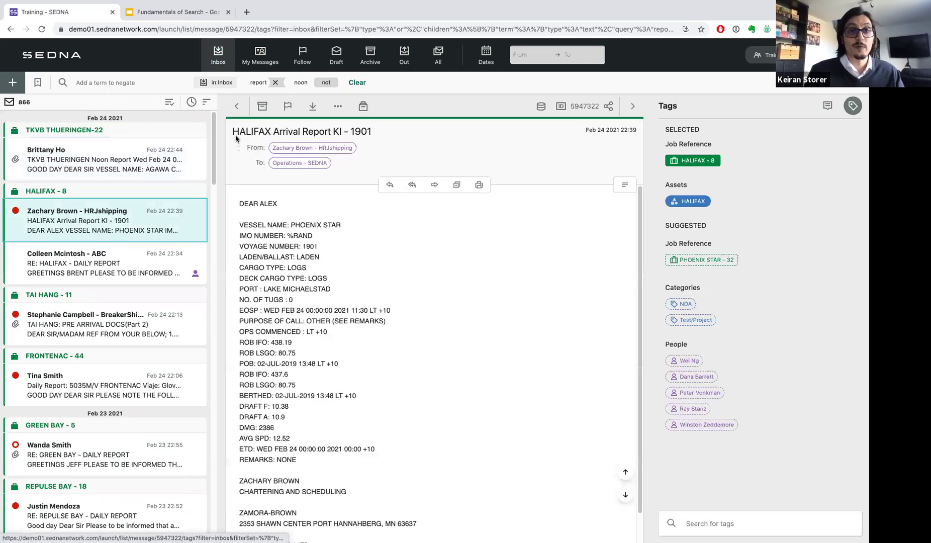
{"action": "left_click", "coordinate": [153, 84]}
{"action": "key", "text": "super+v"}
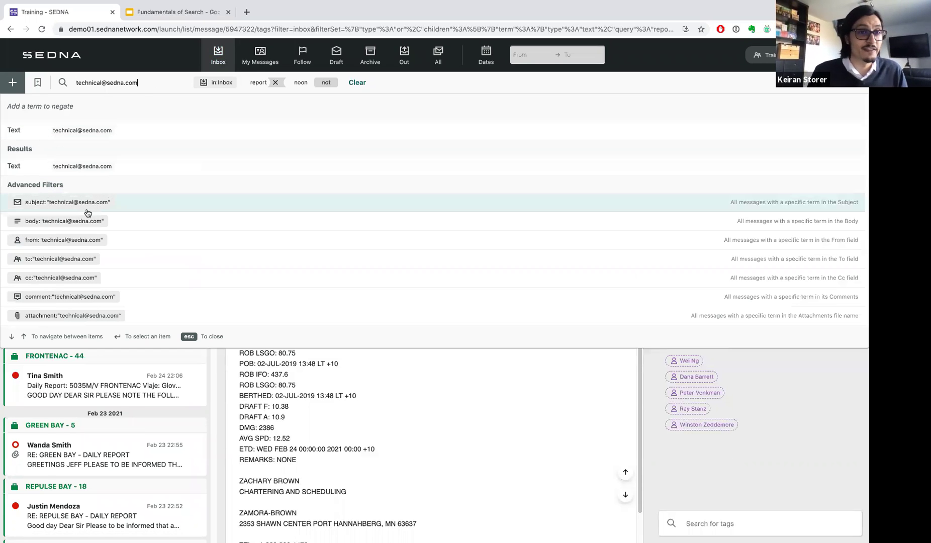
{"action": "left_click", "coordinate": [85, 240]}
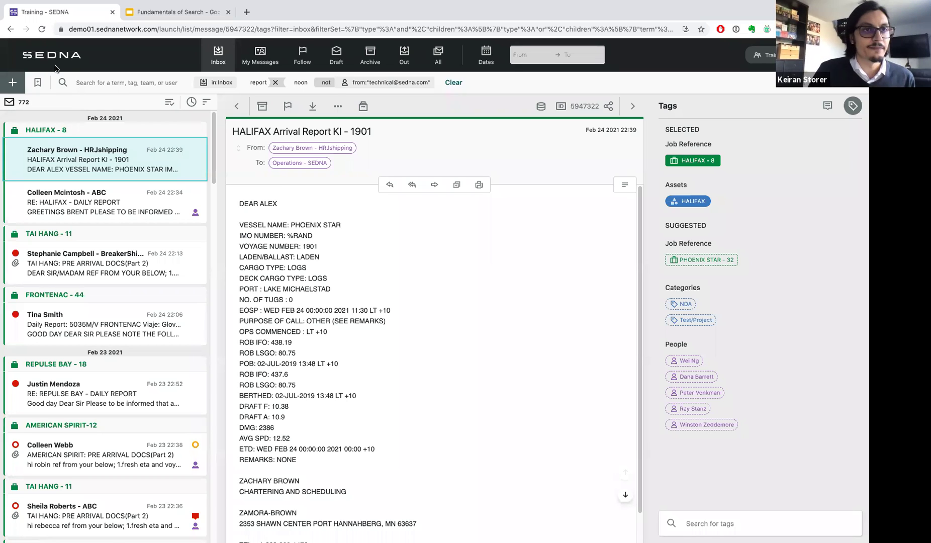
{"action": "left_click", "coordinate": [86, 77]}
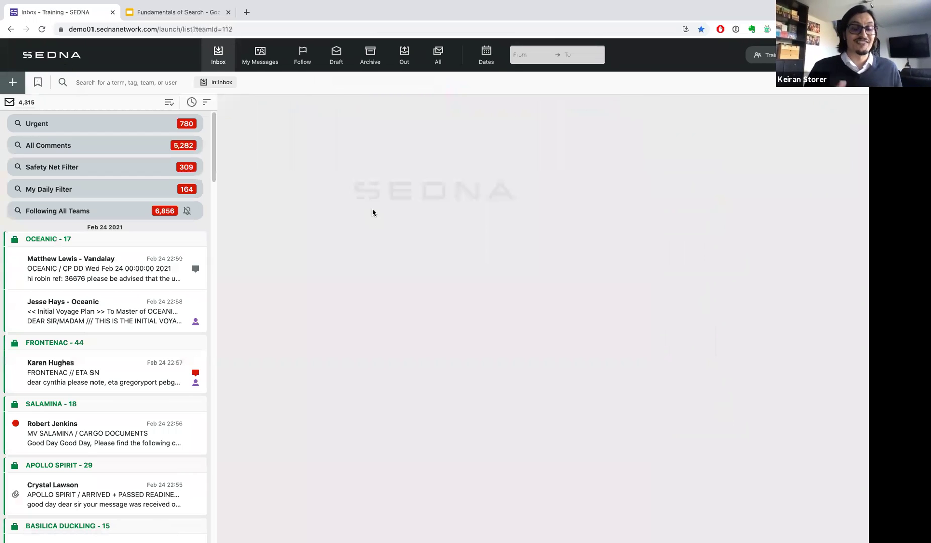
Search the inbox for both spellings of the colleague's first name
{"action": "left_click", "coordinate": [169, 270]}
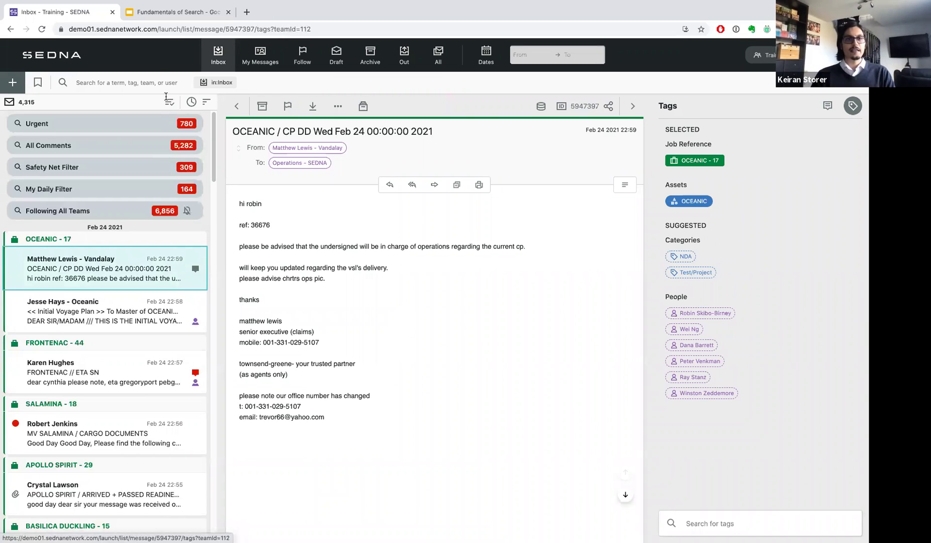
{"action": "left_click", "coordinate": [159, 81]}
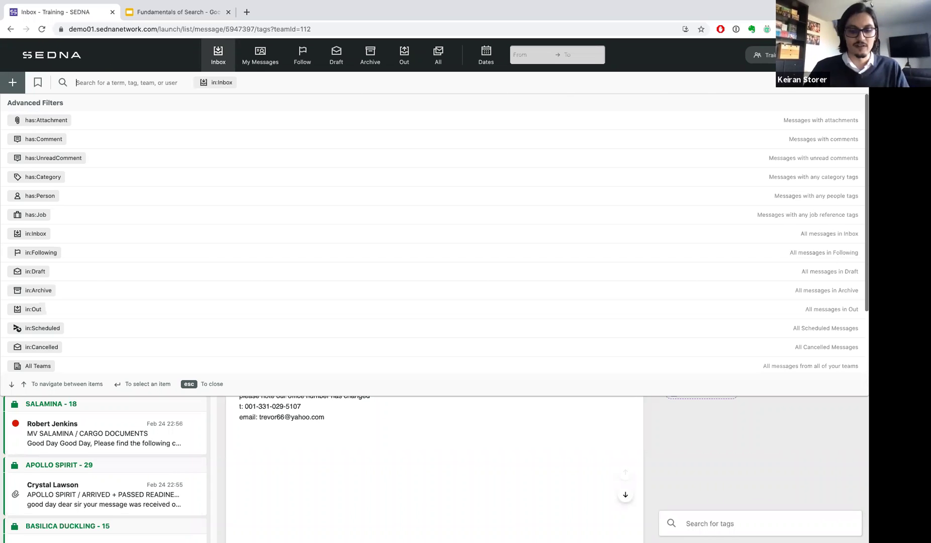
{"action": "type", "text": "keiran"}
{"action": "key", "text": "Return"}
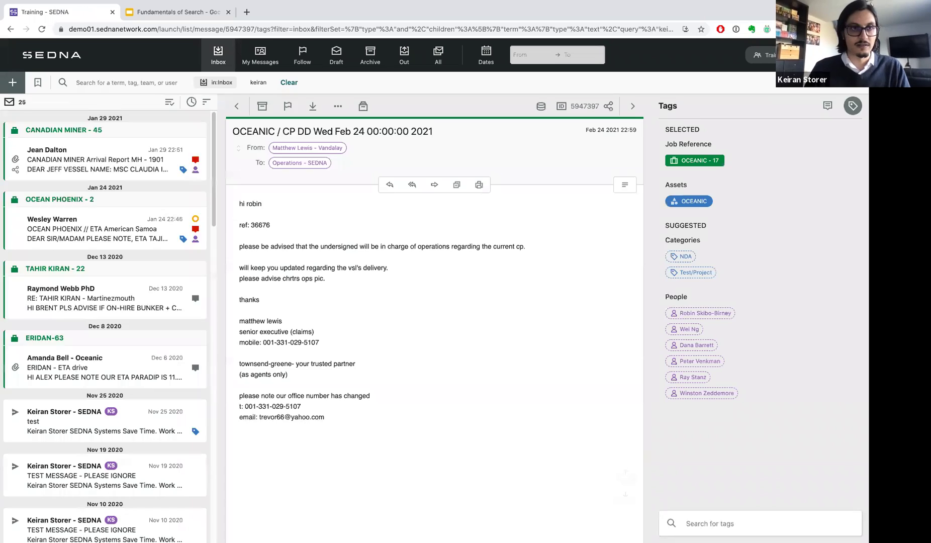
{"action": "type", "text": "ki"}
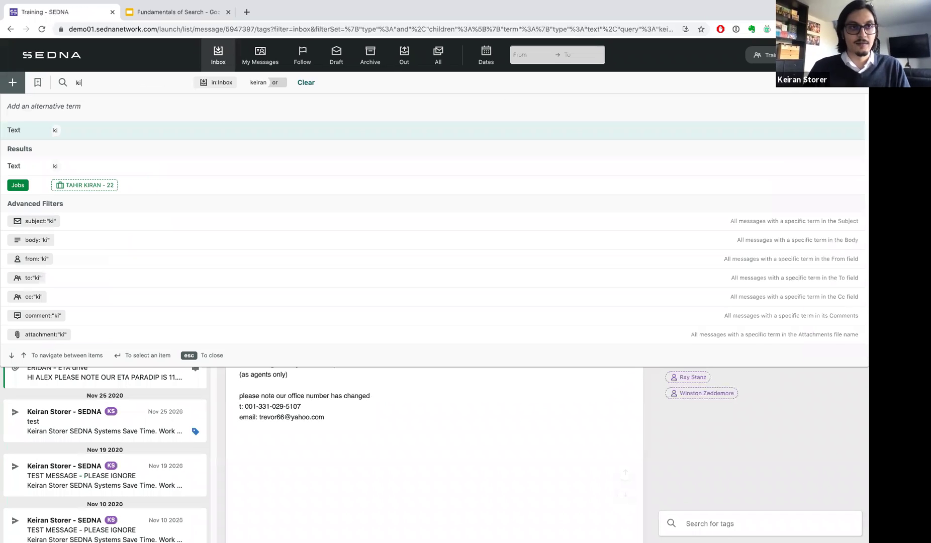
{"action": "type", "text": "eran"}
{"action": "key", "text": "Return"}
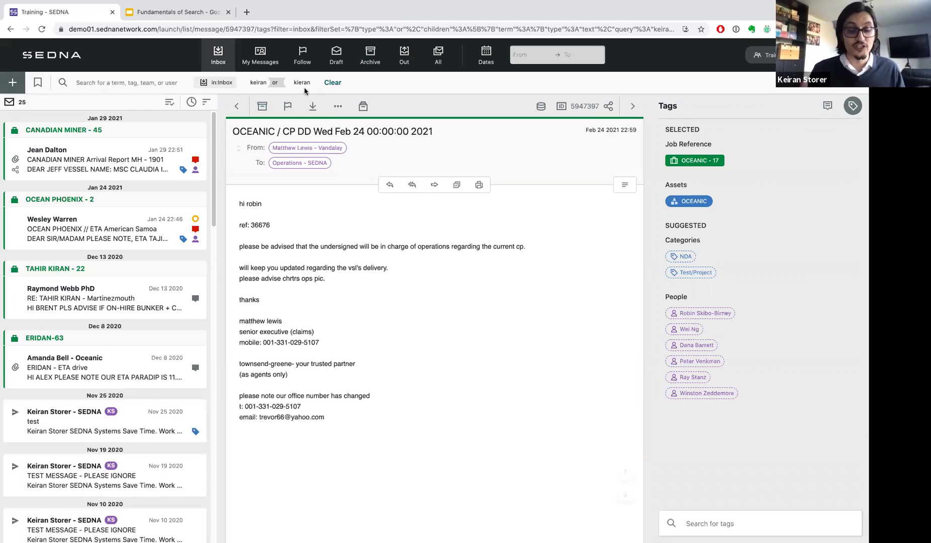
Extend the search with OR has:Comment and OR job OCEAN BLESSING-31
{"action": "left_click", "coordinate": [149, 84]}
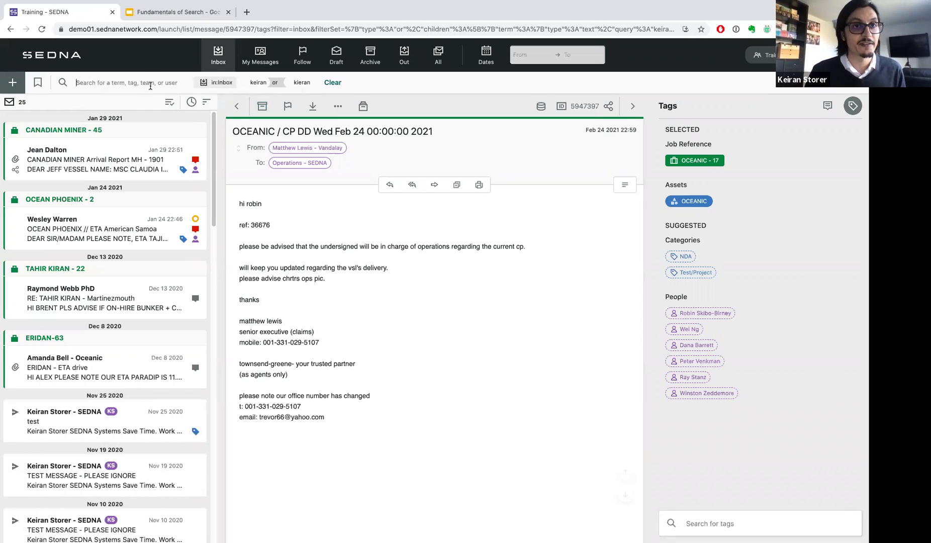
{"action": "type", "text": "or"}
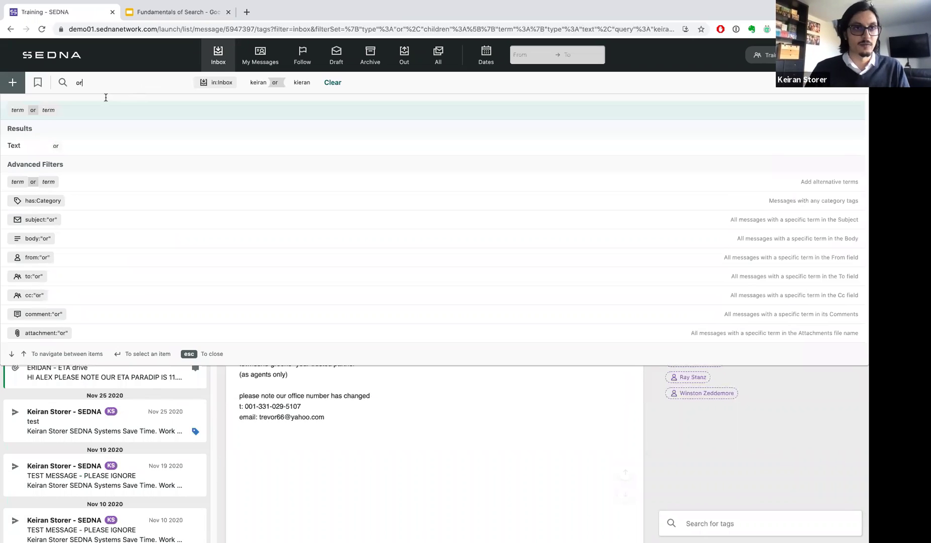
{"action": "key", "text": "space"}
{"action": "type", "text": "has"}
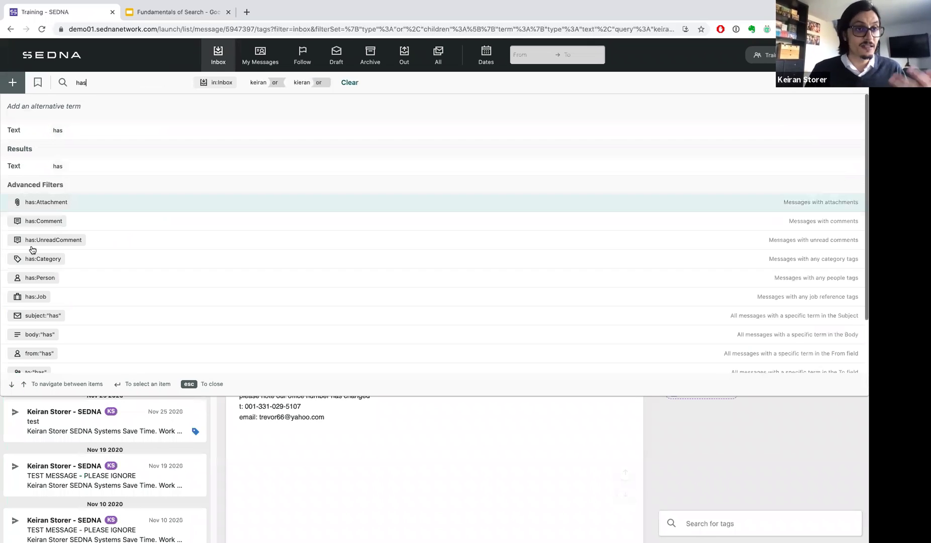
{"action": "left_click", "coordinate": [40, 221]}
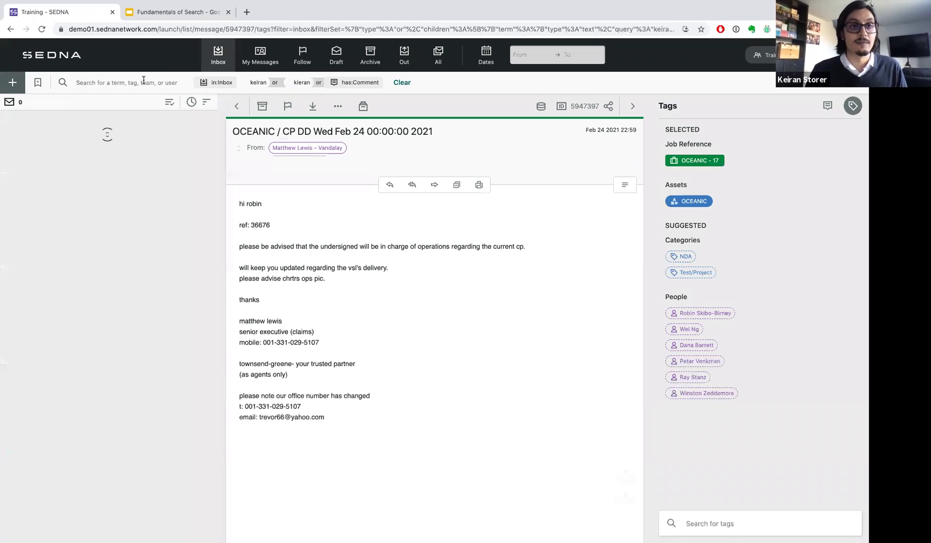
{"action": "left_click", "coordinate": [143, 80]}
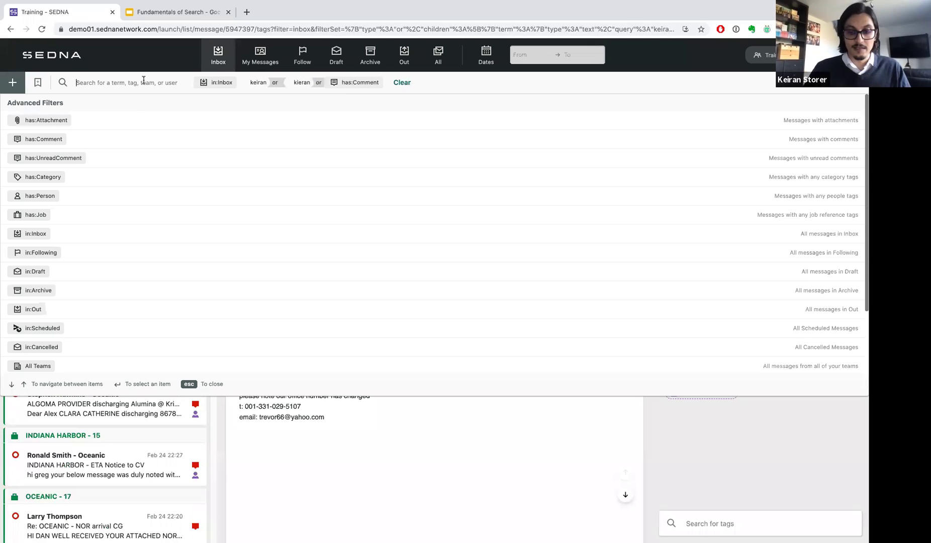
{"action": "type", "text": "or"}
{"action": "key", "text": "space"}
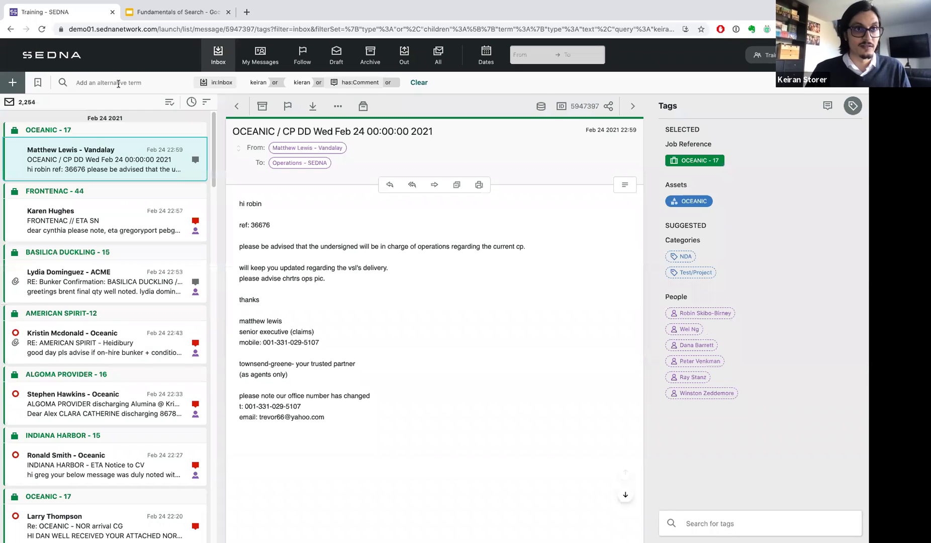
{"action": "left_click", "coordinate": [117, 82]}
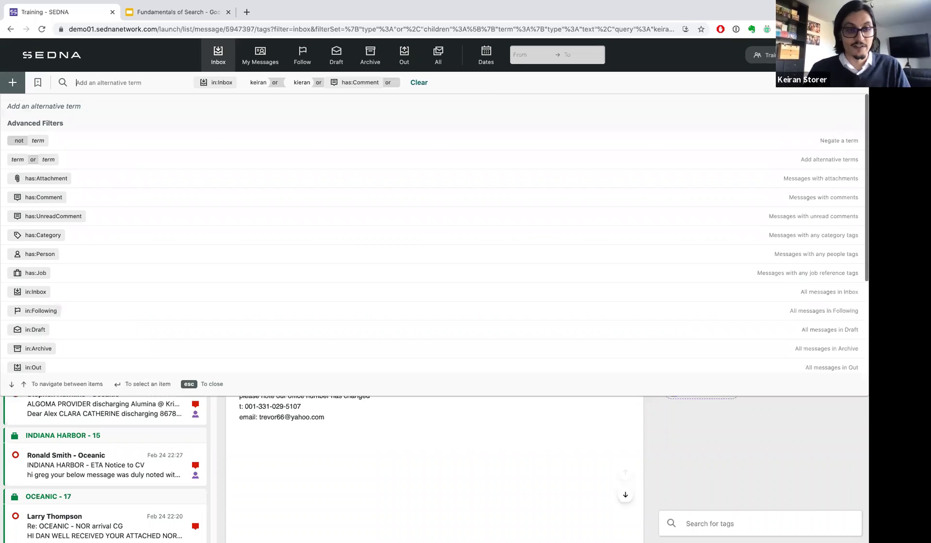
{"action": "type", "text": "oce"}
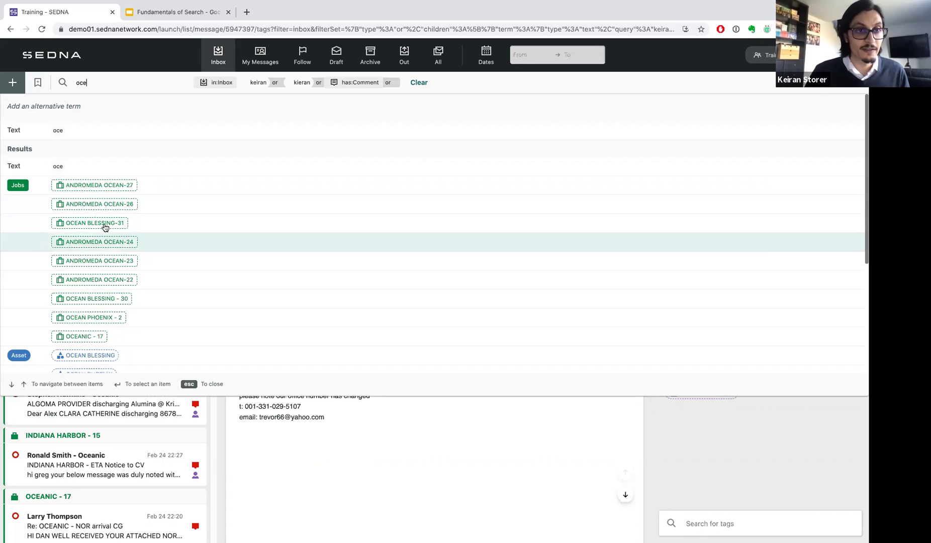
{"action": "left_click", "coordinate": [105, 228]}
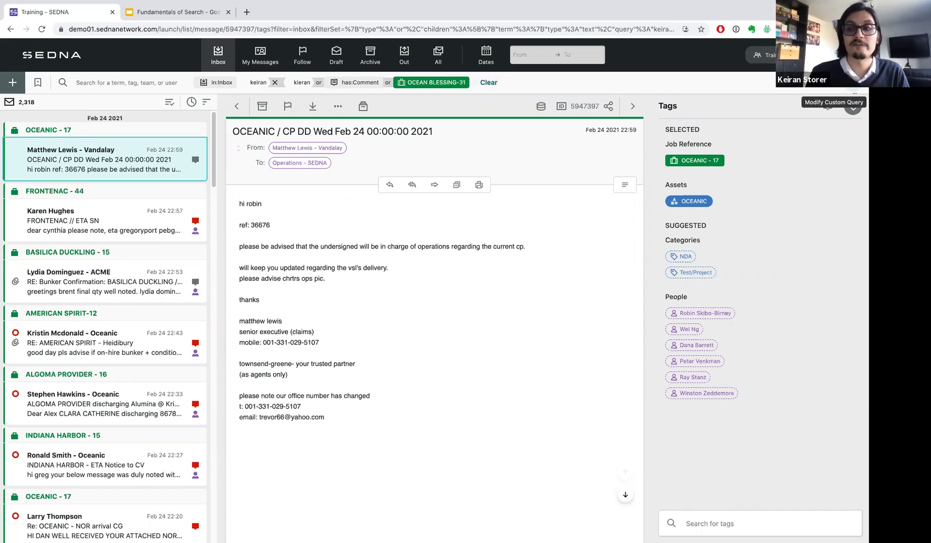
View the search's AND/OR groups in Modify Custom Query, then close it
{"action": "left_click", "coordinate": [853, 87]}
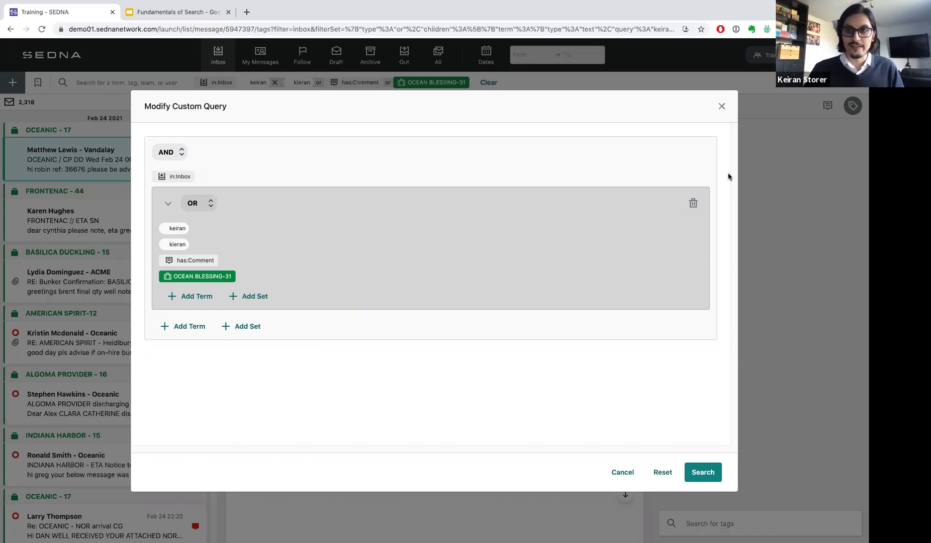
{"action": "left_click", "coordinate": [722, 107]}
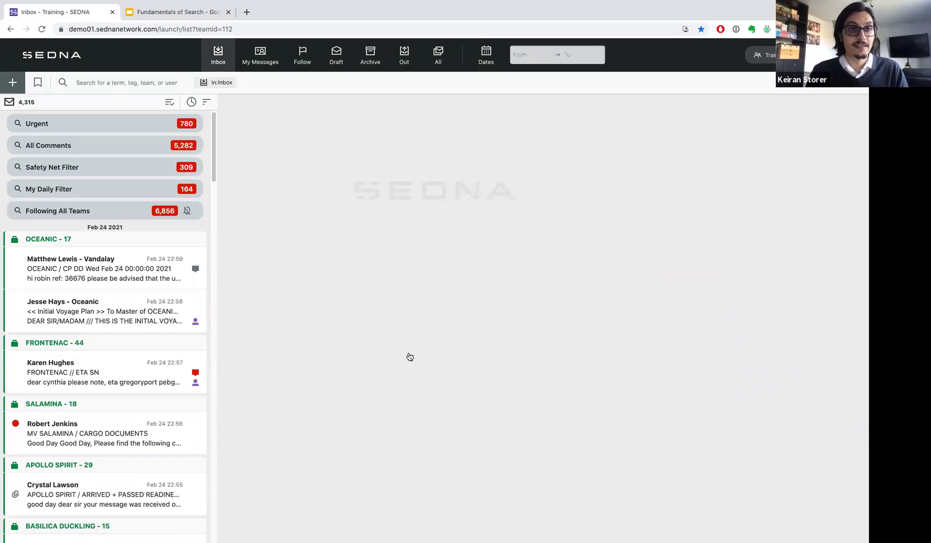
Type 'report' into search, dismiss suggestions, and open the latest OCEANIC message
{"action": "key", "text": "slash"}
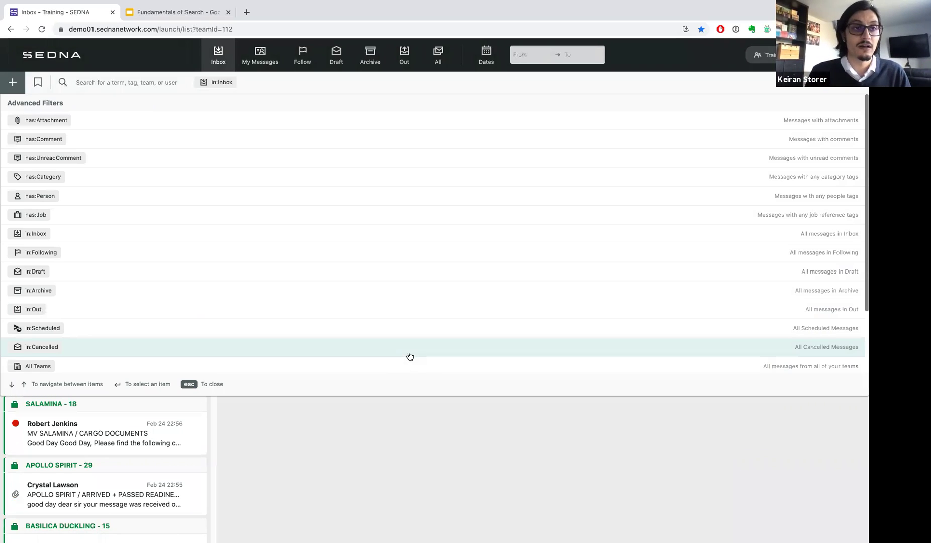
{"action": "type", "text": "report"}
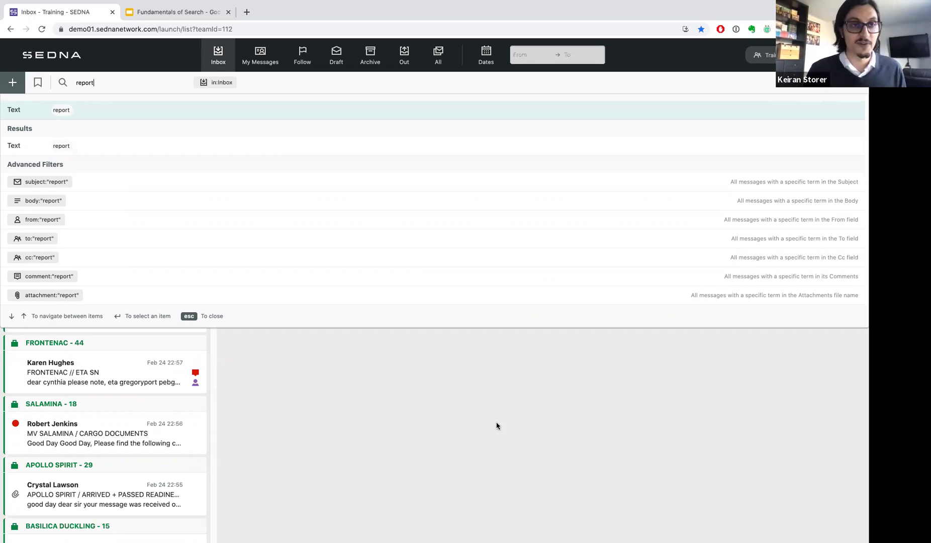
{"action": "left_click", "coordinate": [430, 485]}
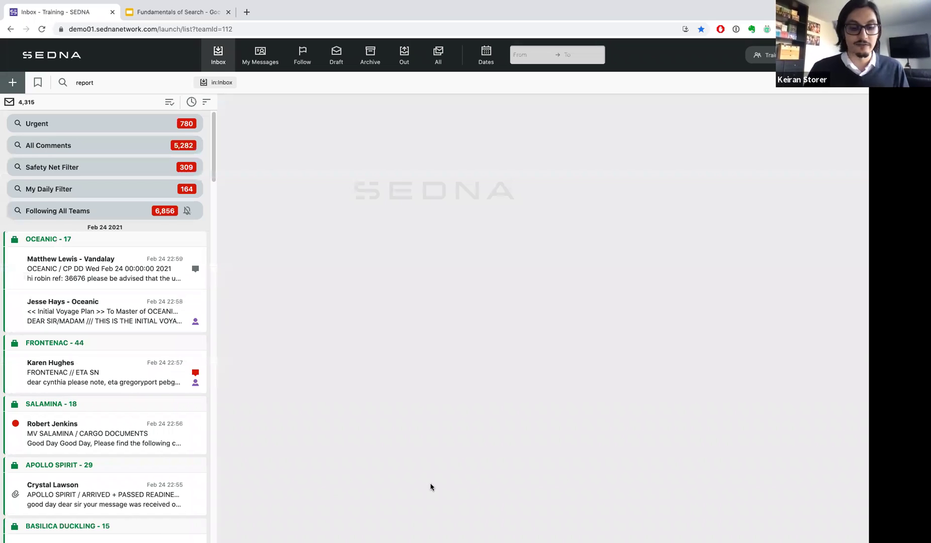
{"action": "left_click", "coordinate": [127, 274]}
{"action": "key", "text": "/"}
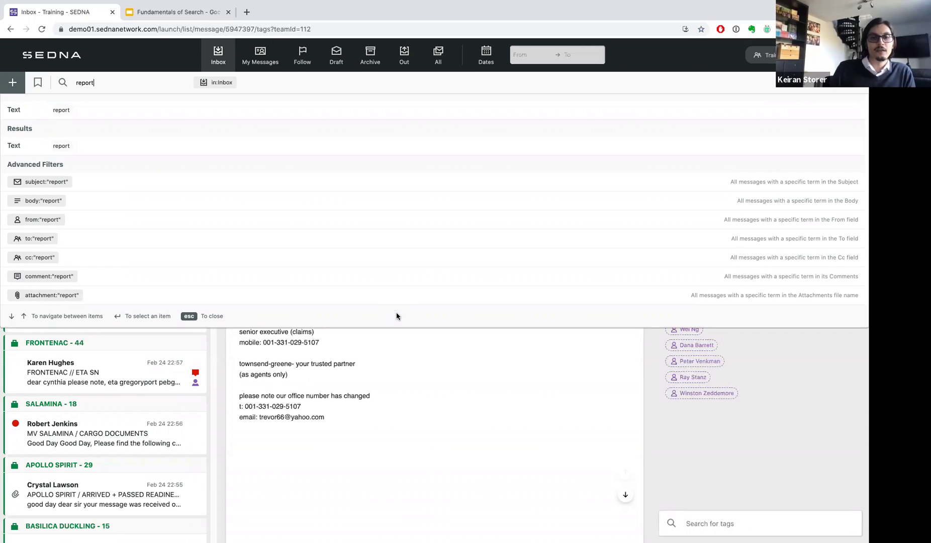
{"action": "left_click", "coordinate": [403, 357]}
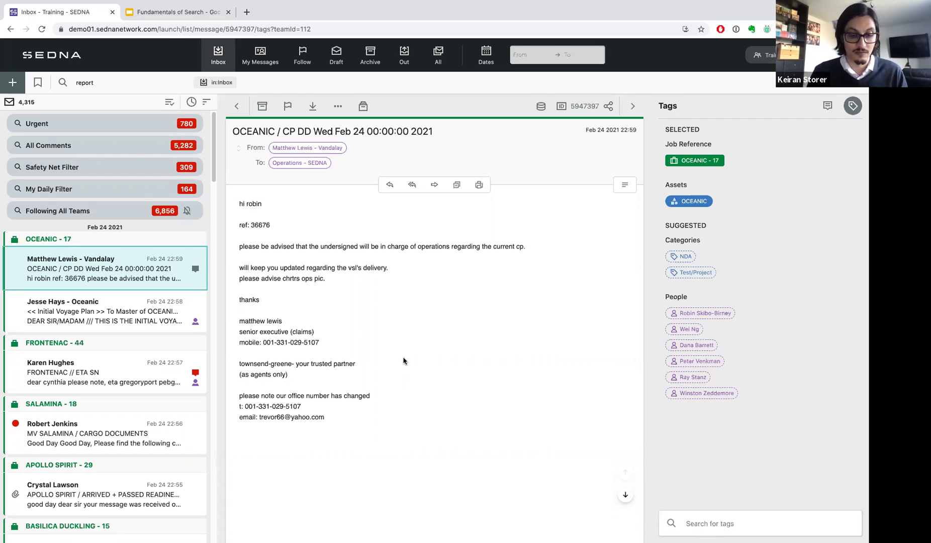
{"action": "key", "text": "ctrl+f"}
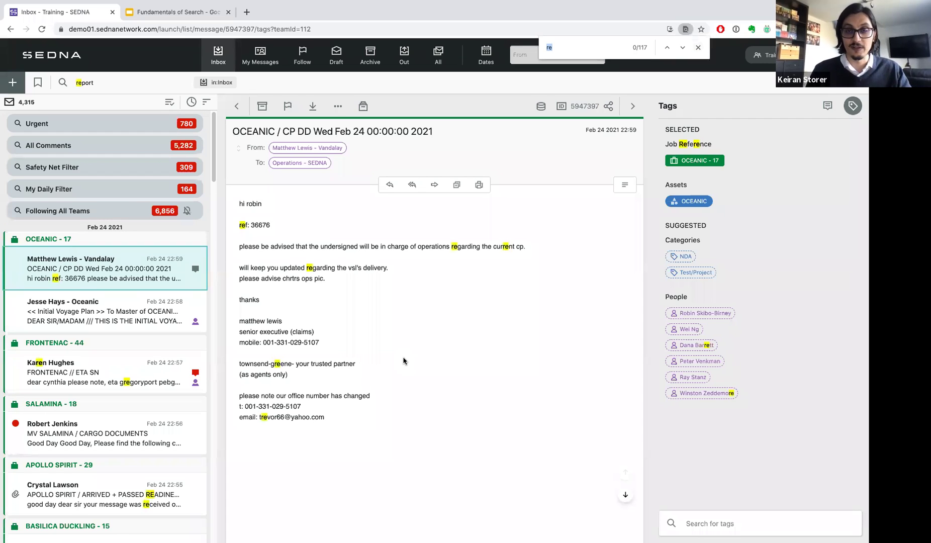
{"action": "key", "text": "BackSpace"}
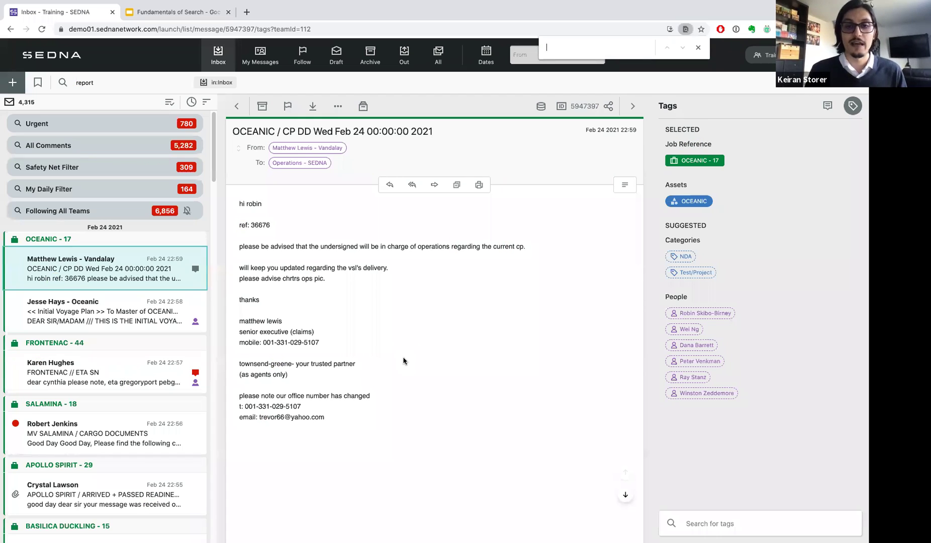
{"action": "type", "text": "current"}
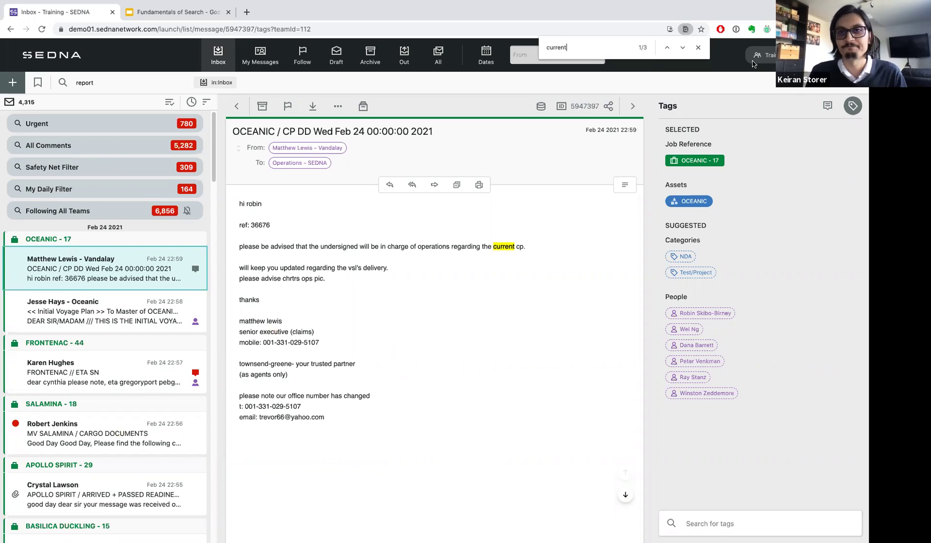
{"action": "left_click", "coordinate": [697, 48]}
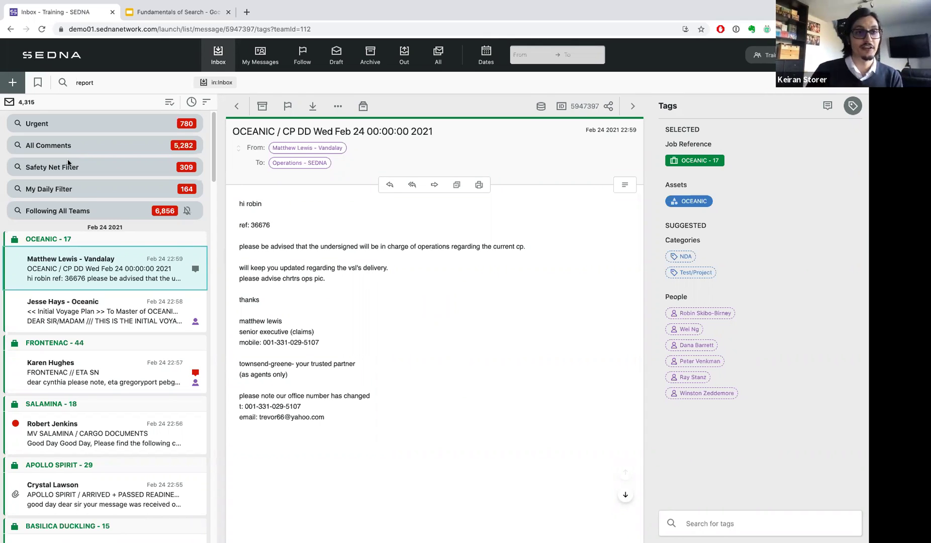
Bring up the 'report' search suggestions again, then start clearing the report text
{"action": "left_click", "coordinate": [153, 81]}
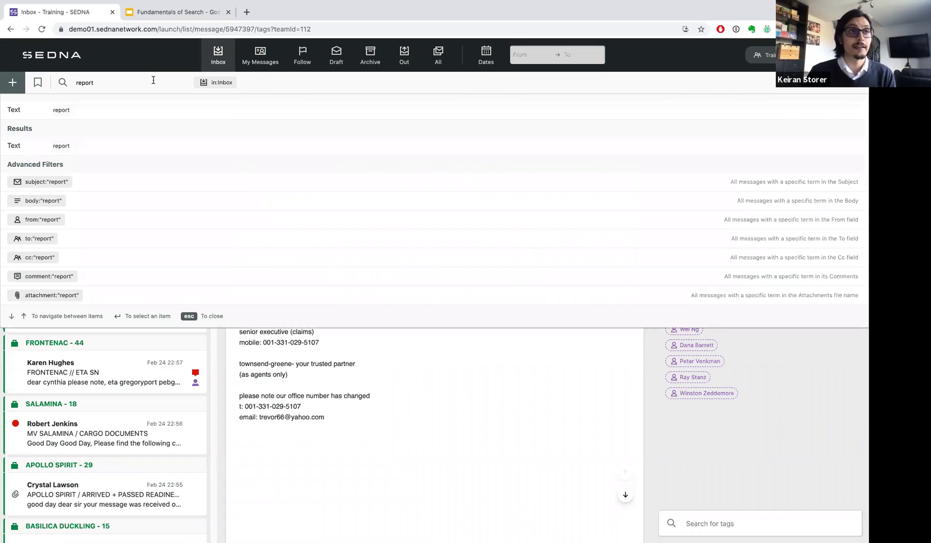
{"action": "key", "text": "Escape"}
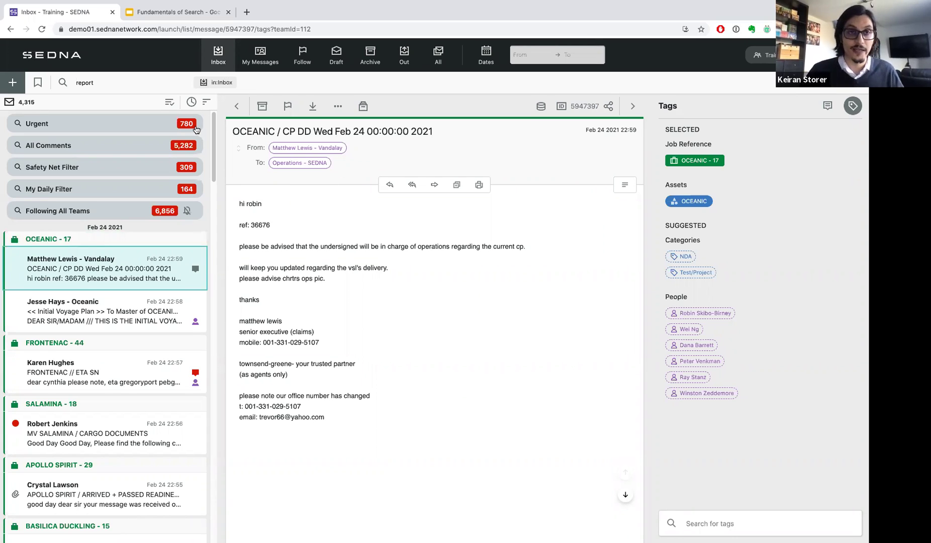
{"action": "left_click", "coordinate": [154, 82]}
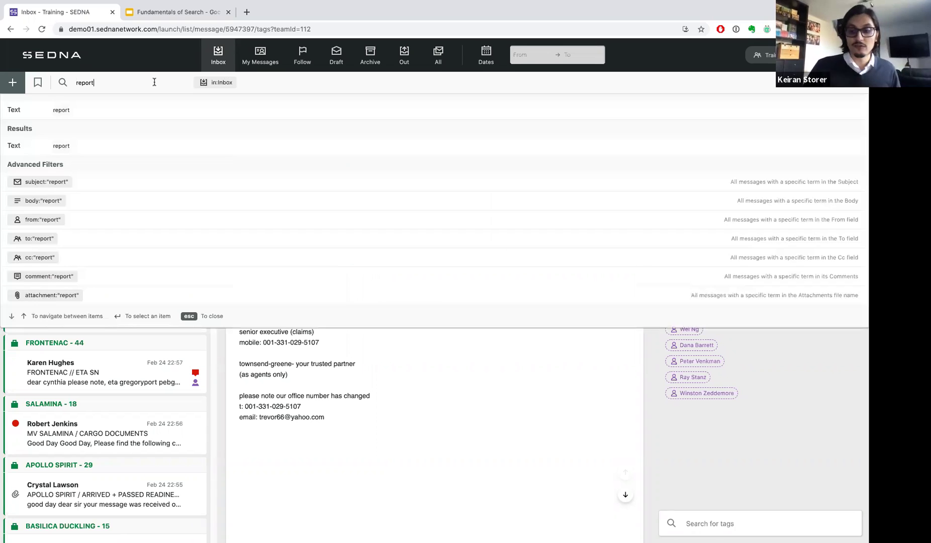
{"action": "key", "text": "BackSpace"}
{"action": "key", "text": "BackSpace"}
{"action": "key", "text": "BackSpace"}
{"action": "key", "text": "BackSpace"}
{"action": "key", "text": "BackSpace"}
{"action": "key", "text": "BackSpace"}
Search for either spelling of the colleague's first name OR their People tag (127 messages)
{"action": "type", "text": "keiran"}
{"action": "key", "text": "Return"}
{"action": "type", "text": "or"}
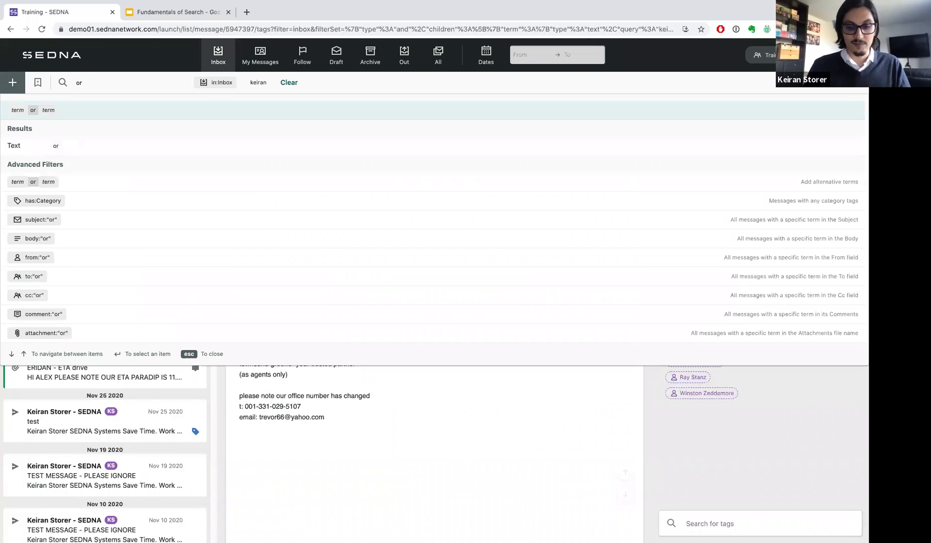
{"action": "key", "text": "Return"}
{"action": "type", "text": "k"}
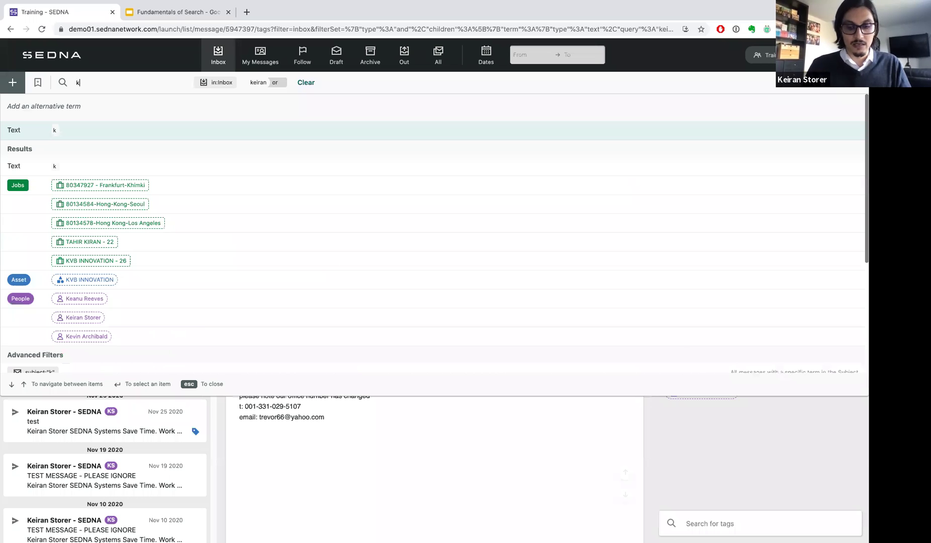
{"action": "type", "text": "ieran"}
{"action": "key", "text": "Return"}
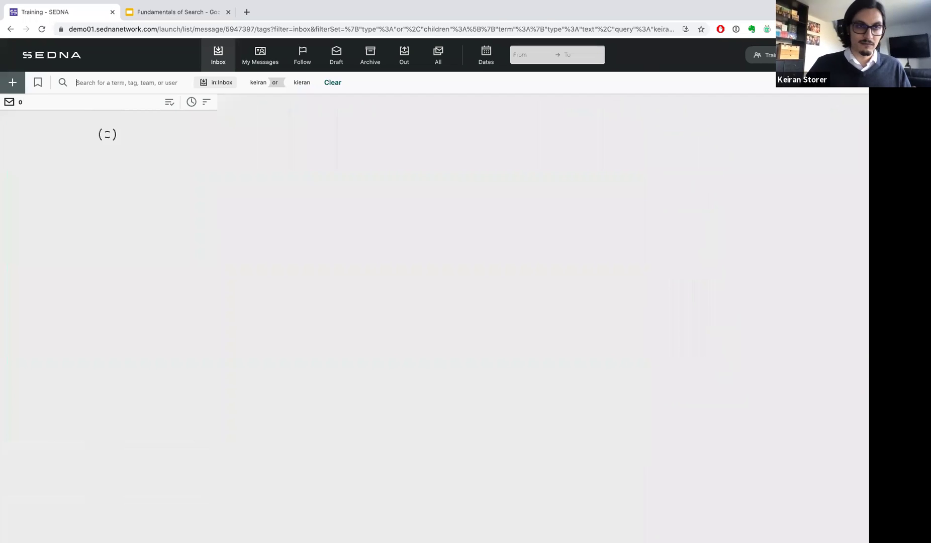
{"action": "type", "text": "or"}
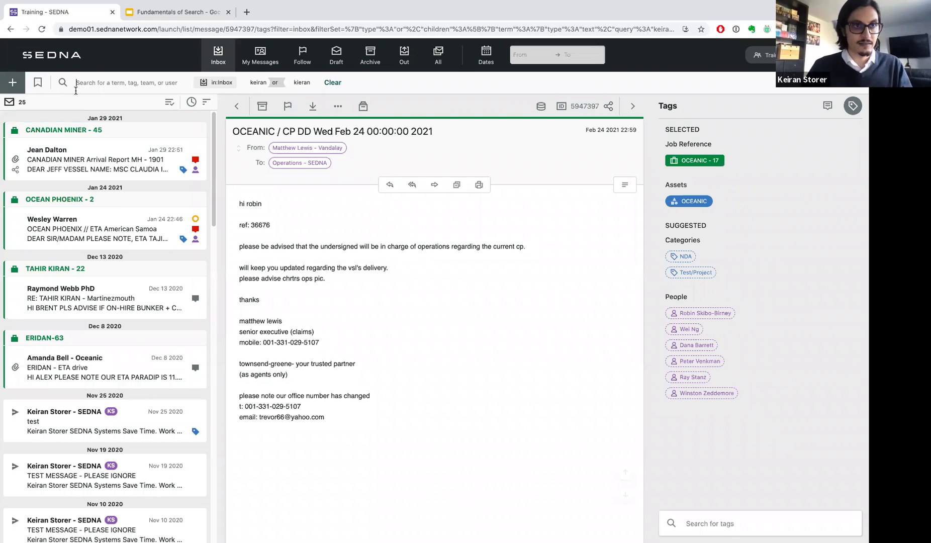
{"action": "key", "text": "Return"}
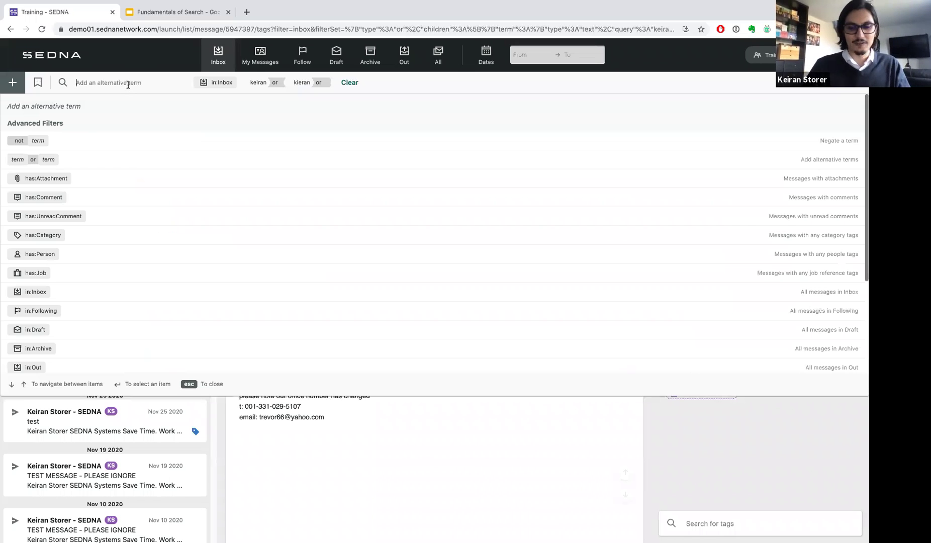
{"action": "type", "text": "keiran"}
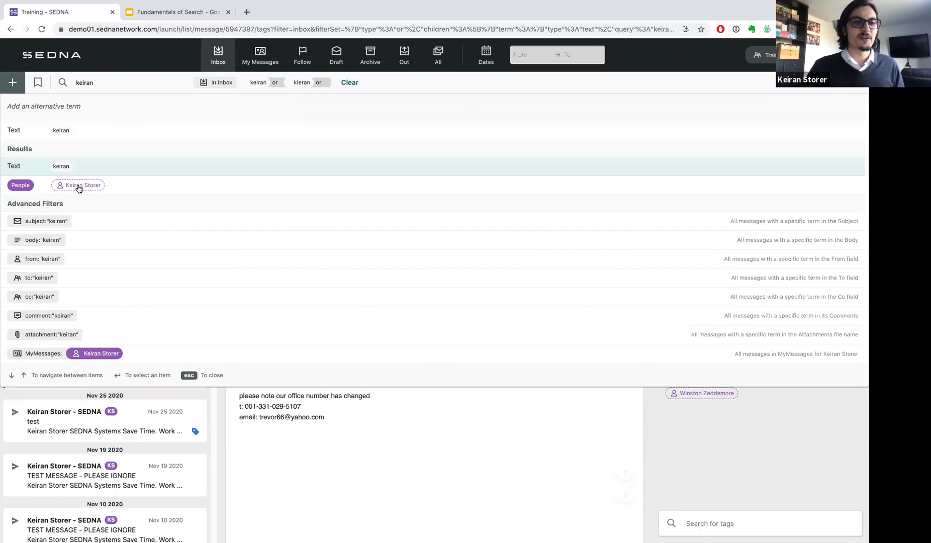
{"action": "left_click", "coordinate": [79, 186]}
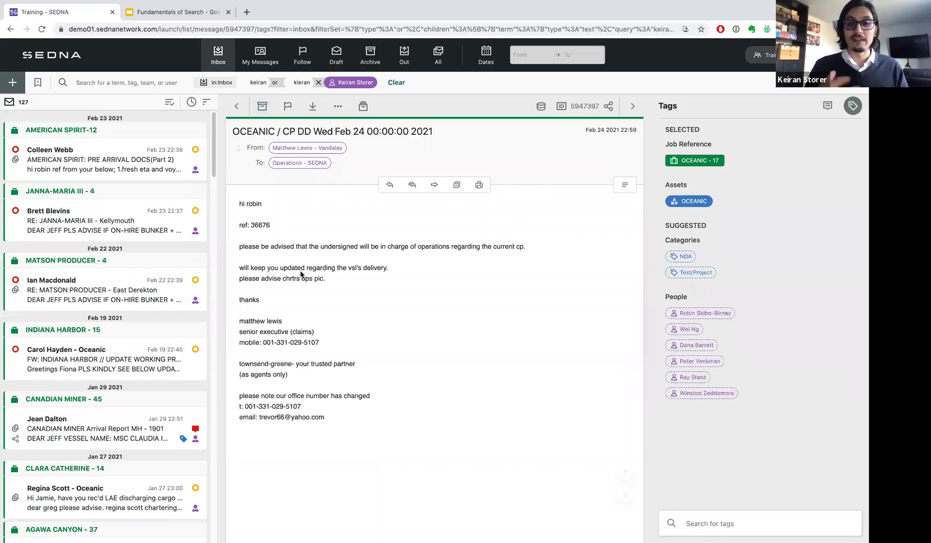
Save the search as bookmark 'test search 1' and return to the unfiltered inbox
{"action": "left_click", "coordinate": [38, 85]}
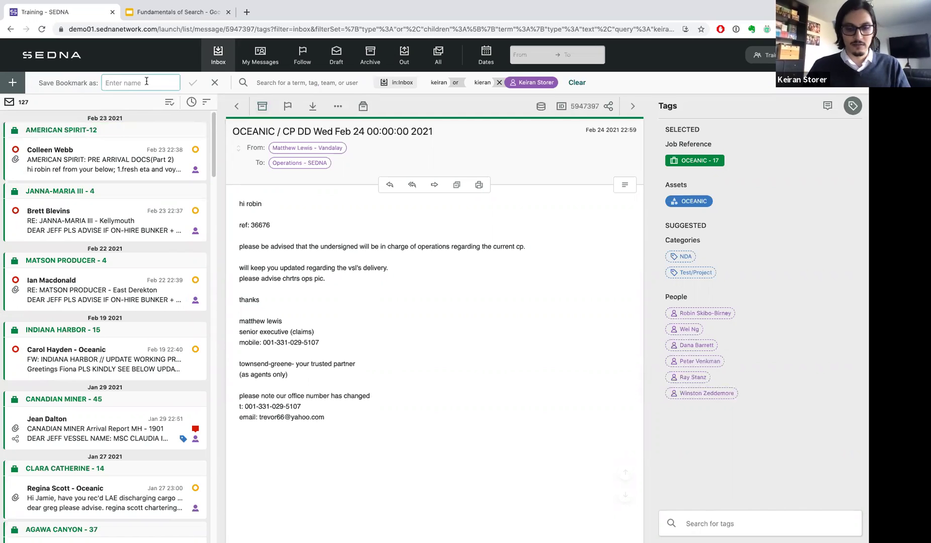
{"action": "type", "text": "ts"}
{"action": "type", "text": "est search 1"}
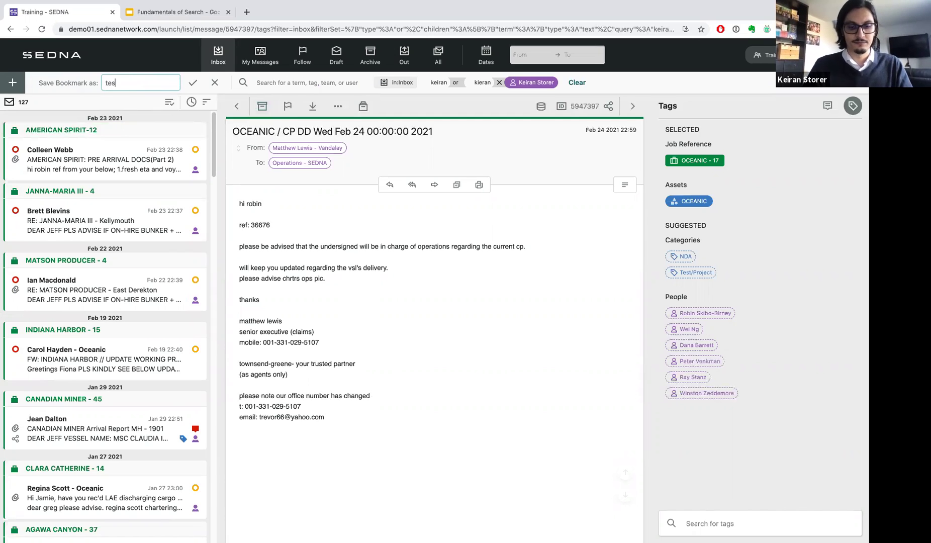
{"action": "left_click", "coordinate": [193, 82]}
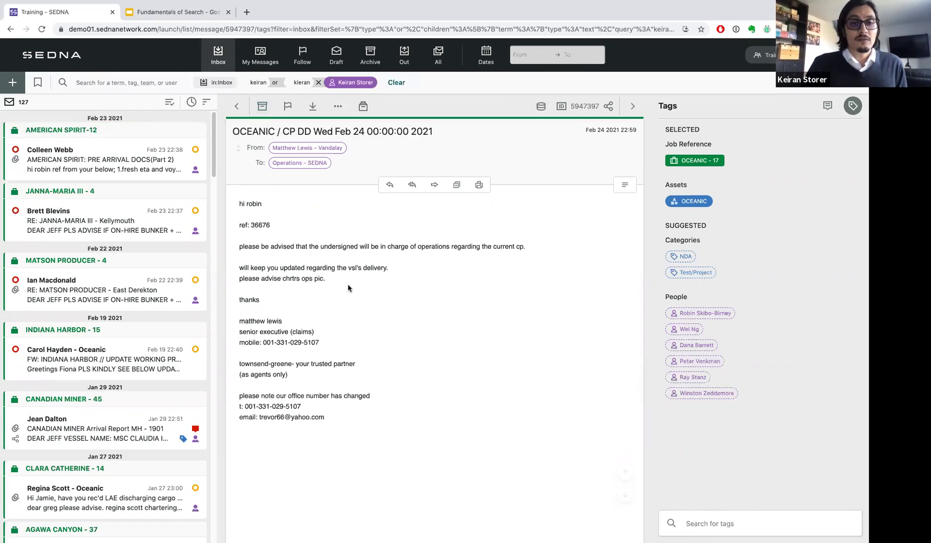
{"action": "left_click", "coordinate": [37, 58]}
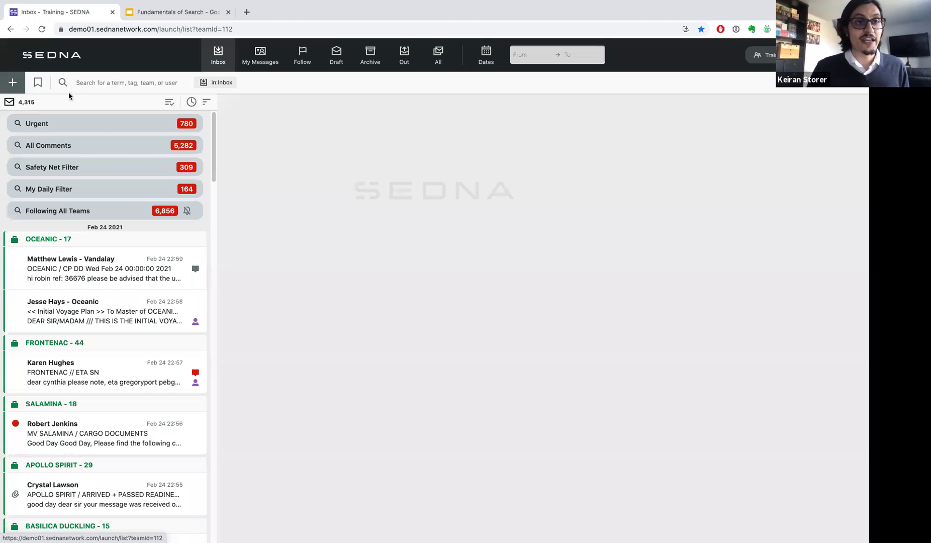
{"action": "left_click", "coordinate": [38, 85]}
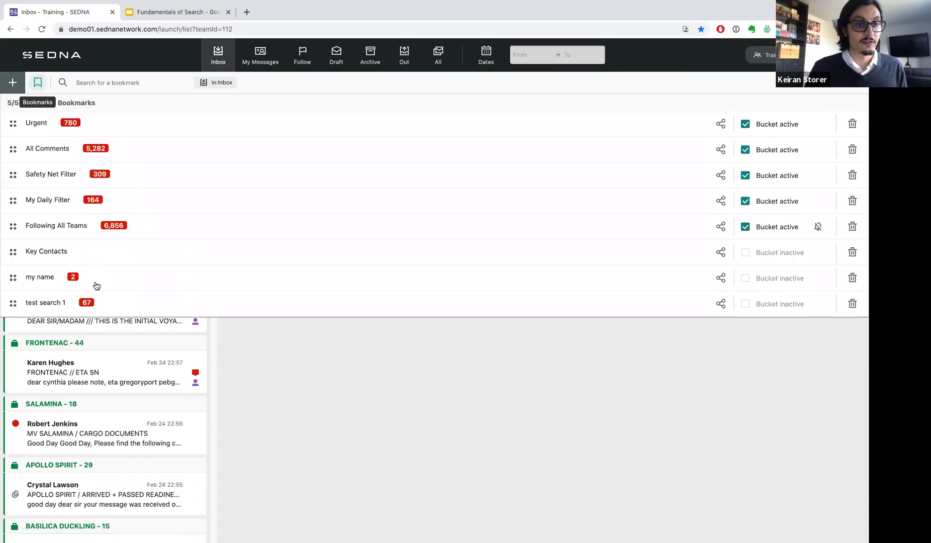
{"action": "left_click", "coordinate": [61, 303]}
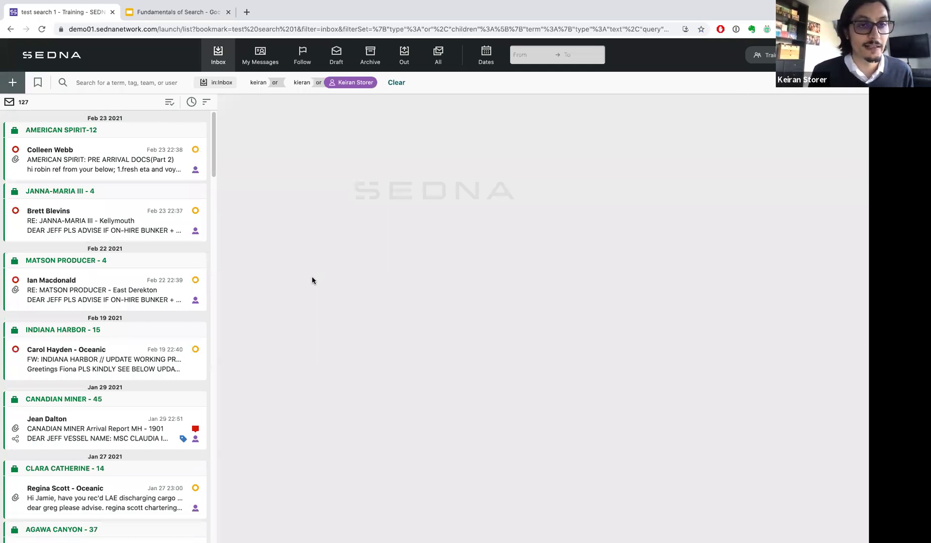
{"action": "left_click", "coordinate": [68, 61]}
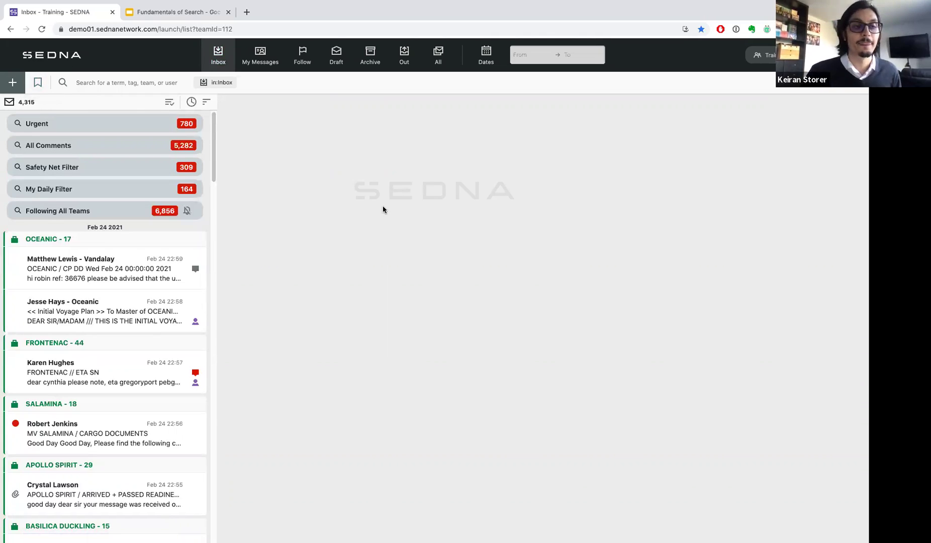
{"action": "left_click", "coordinate": [38, 82]}
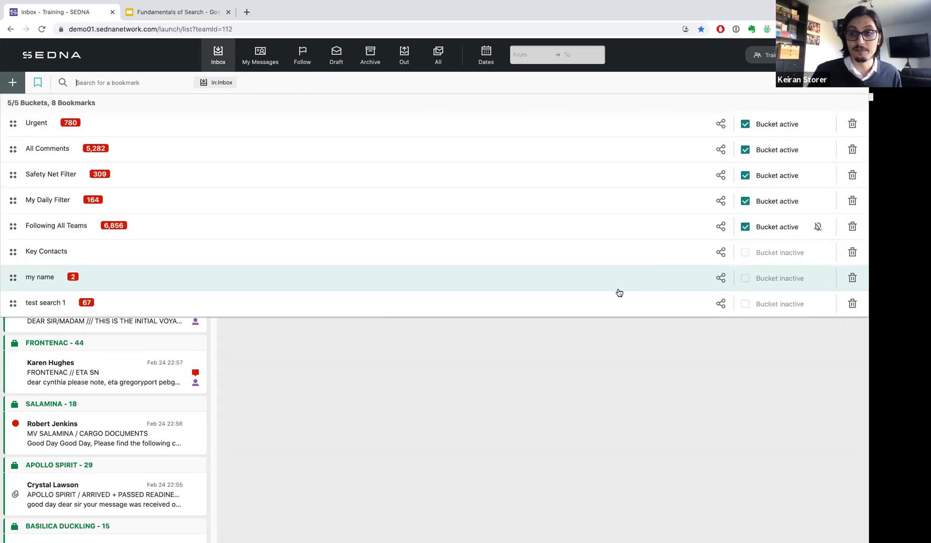
{"action": "left_click", "coordinate": [564, 394]}
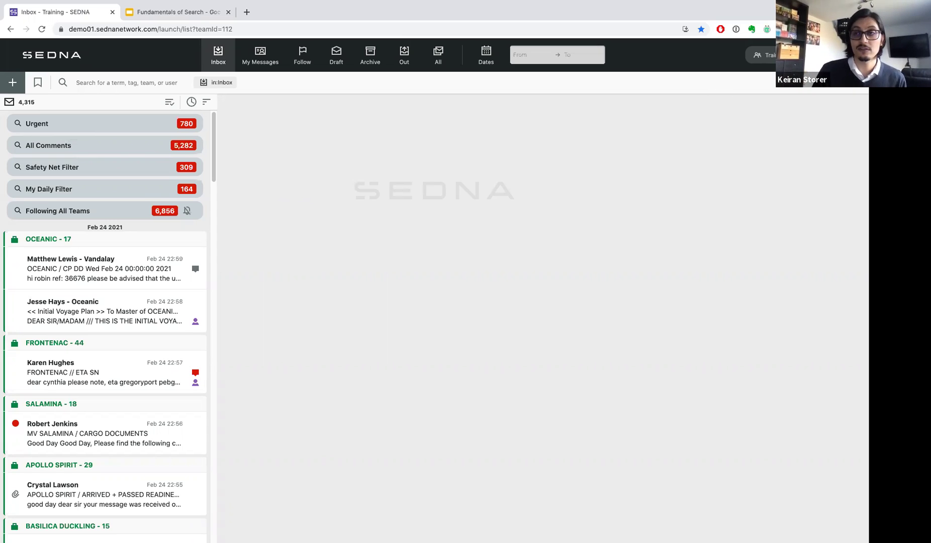
Open Support from the account menu and search the help for 'search'
{"action": "left_click", "coordinate": [853, 55]}
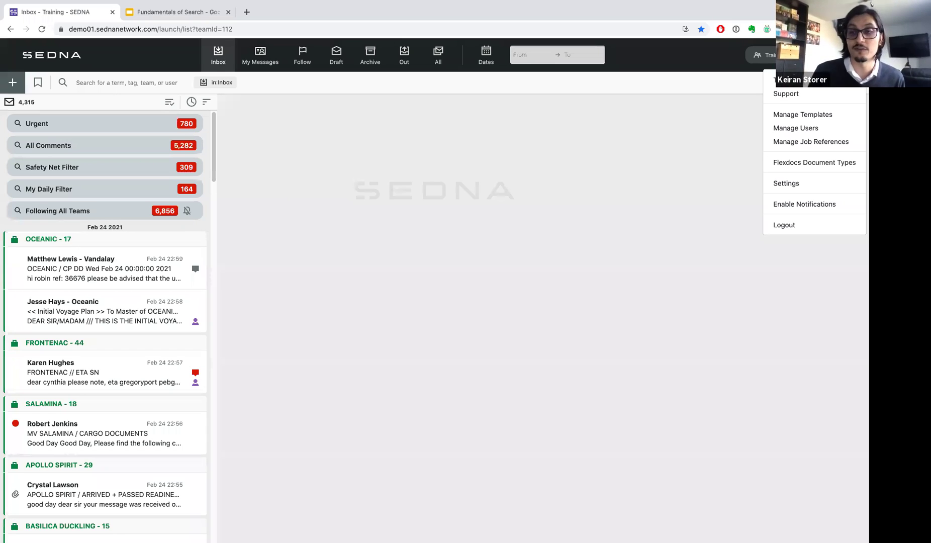
{"action": "left_click", "coordinate": [789, 95]}
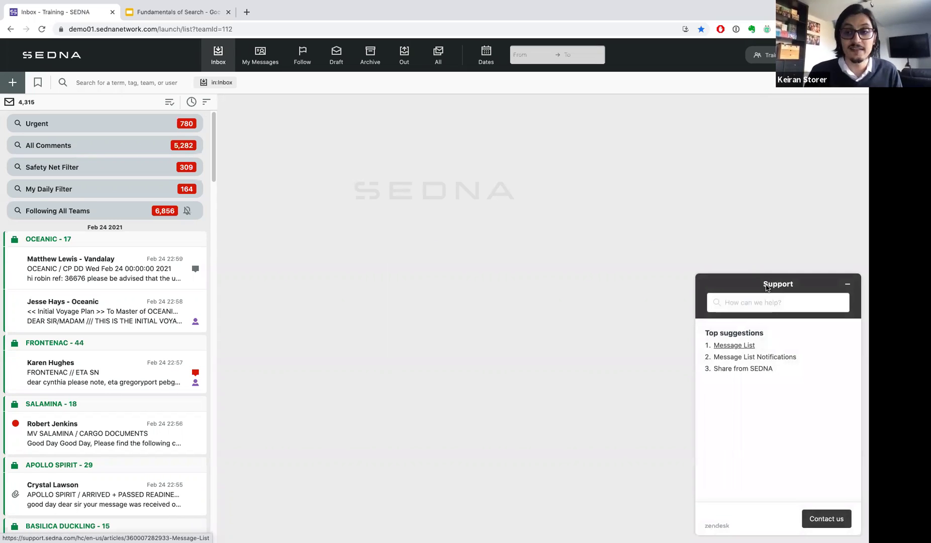
{"action": "left_click", "coordinate": [769, 302]}
{"action": "type", "text": "search"}
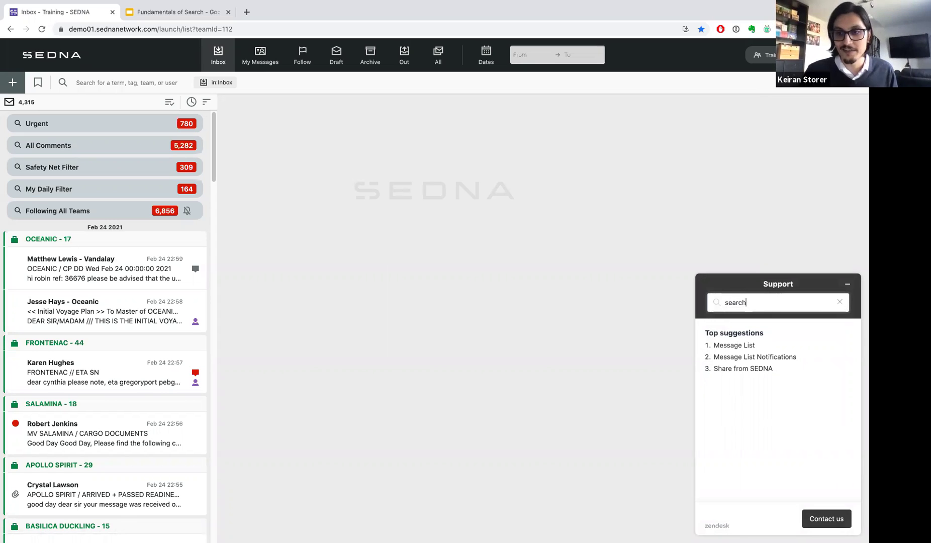
{"action": "key", "text": "Return"}
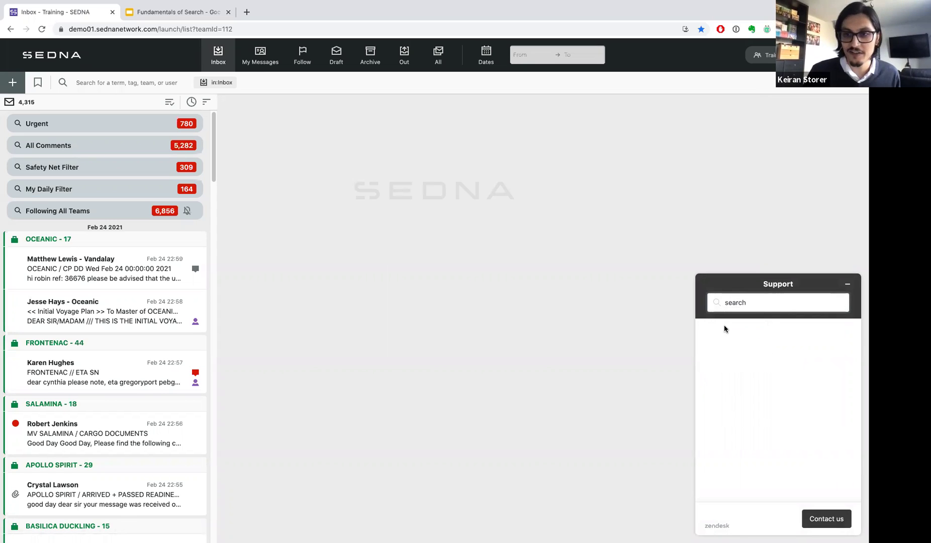
Read 'Searching in SEDNA' down to its operators table, then close the help panel
{"action": "left_click", "coordinate": [763, 346]}
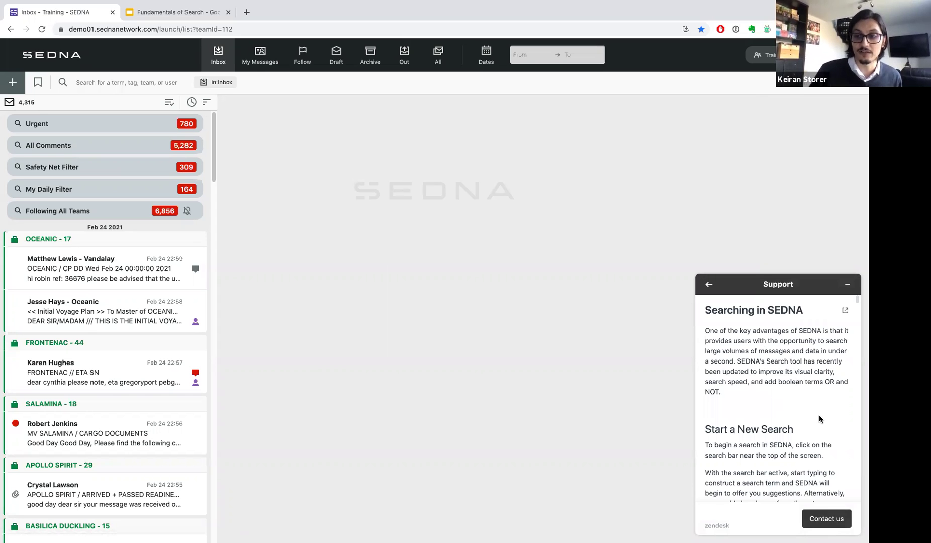
{"action": "scroll", "coordinate": [820, 417], "scroll_direction": "down", "scroll_amount": 15}
{"action": "scroll", "coordinate": [819, 415], "scroll_direction": "down", "scroll_amount": 15}
{"action": "scroll", "coordinate": [819, 416], "scroll_direction": "down", "scroll_amount": 20}
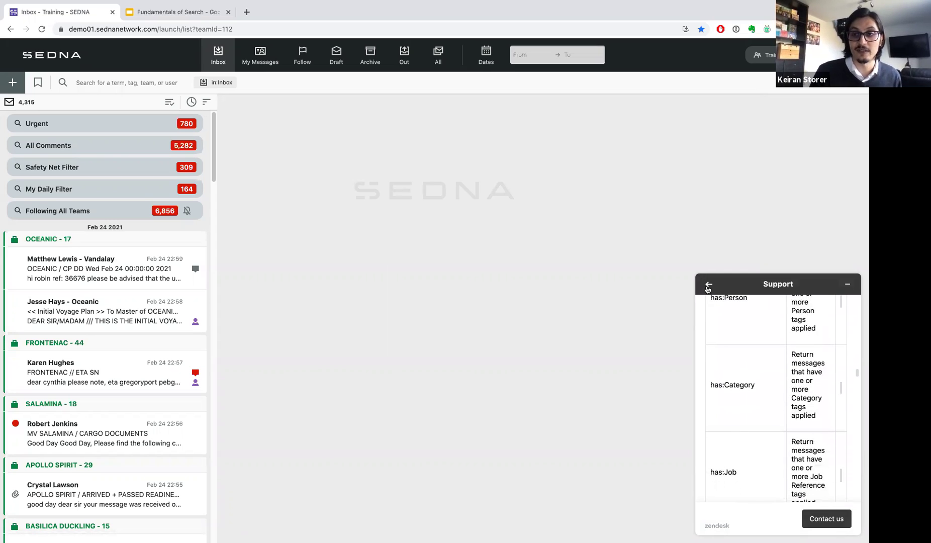
{"action": "left_click", "coordinate": [847, 284]}
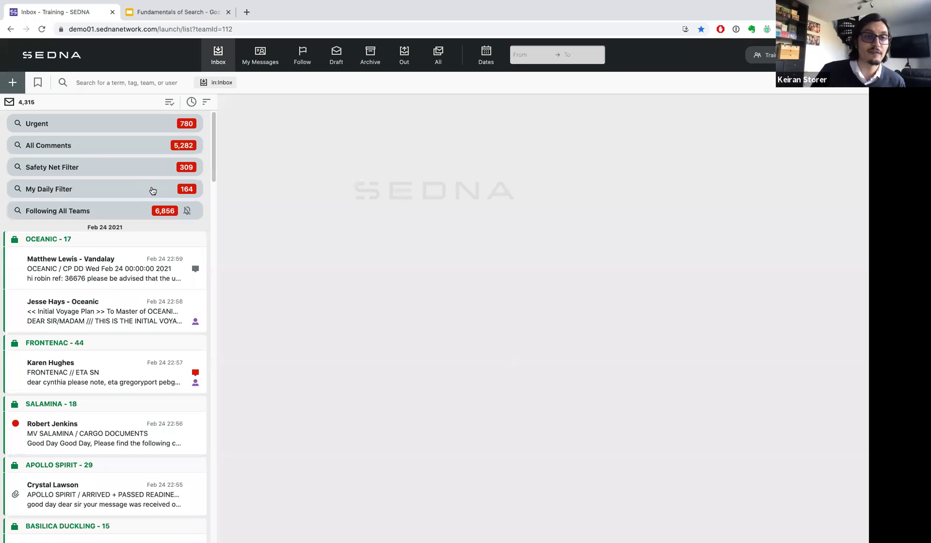
{"action": "left_click", "coordinate": [130, 194]}
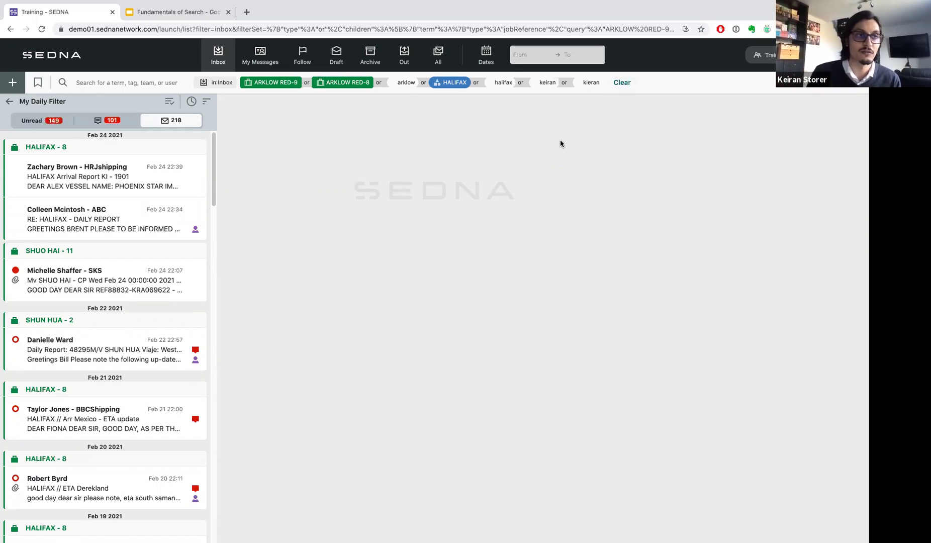
{"action": "left_click", "coordinate": [10, 102]}
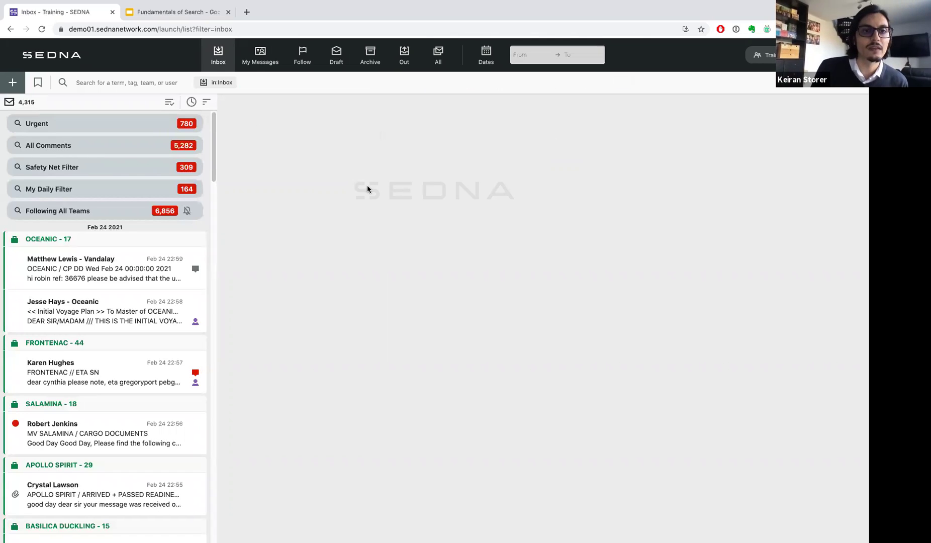
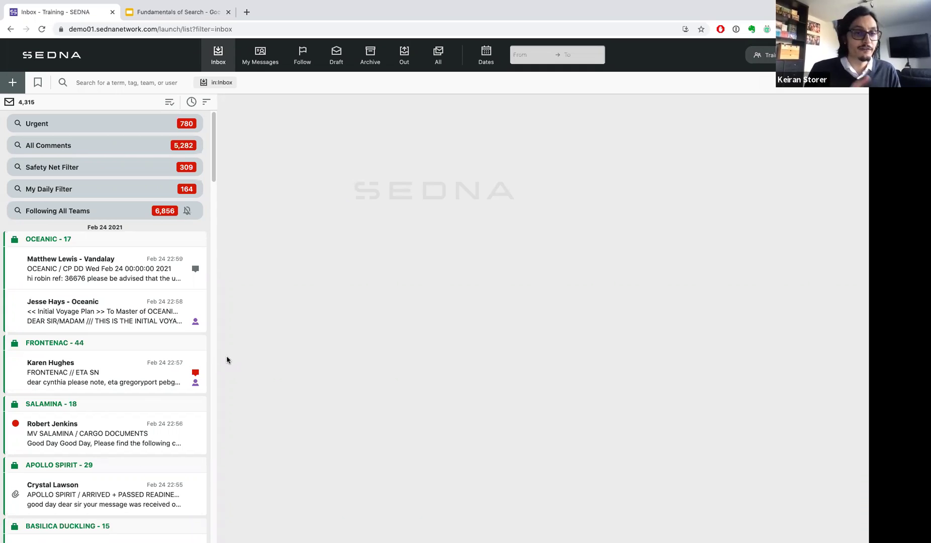
Open the OCEANIC / CP DD message of Wed Feb 24 2021 in the reading pane
{"action": "left_click", "coordinate": [122, 279]}
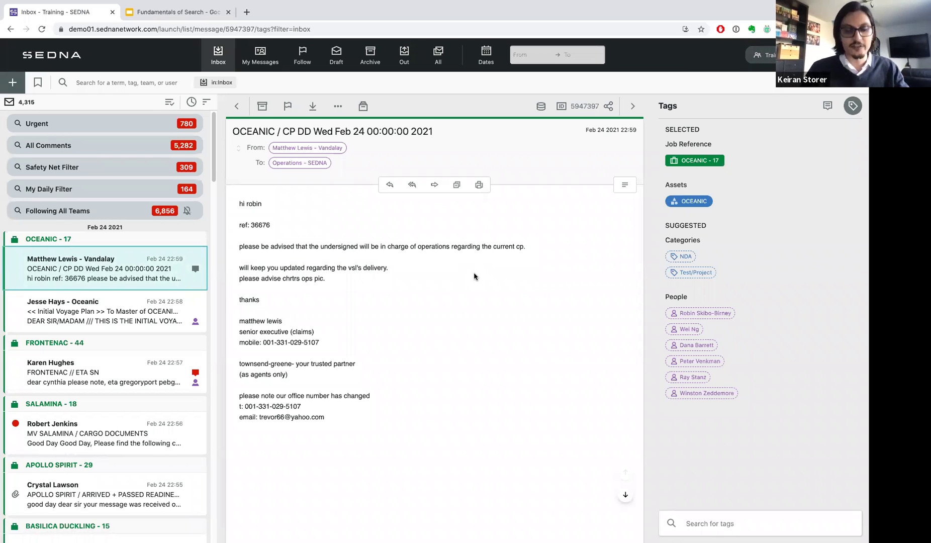
{"action": "key", "text": "ctrl+k"}
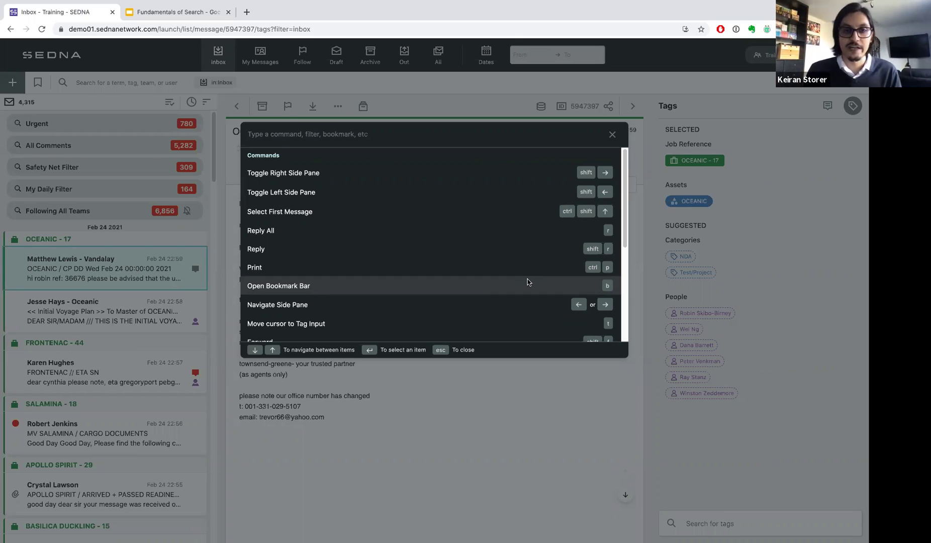
{"action": "scroll", "coordinate": [527, 282], "scroll_direction": "down", "scroll_amount": 4}
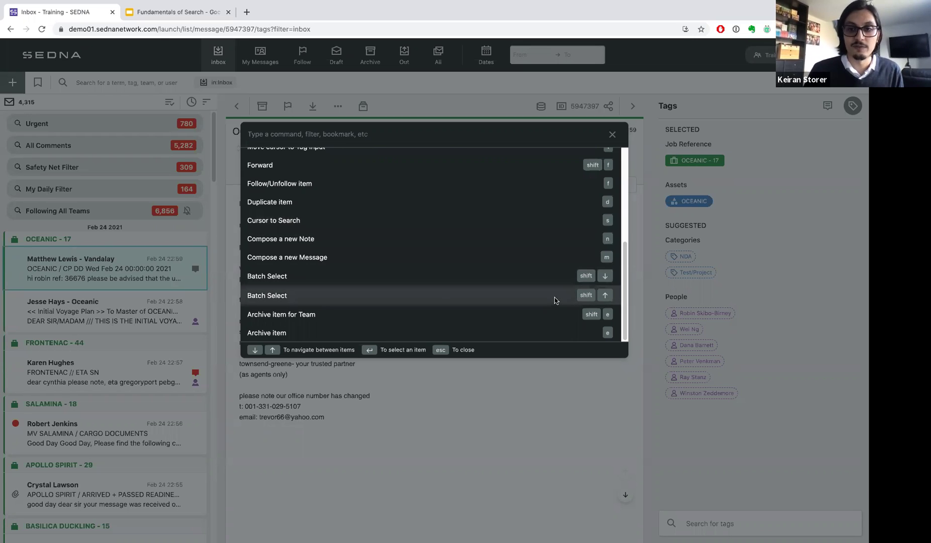
{"action": "scroll", "coordinate": [555, 300], "scroll_direction": "up", "scroll_amount": 3}
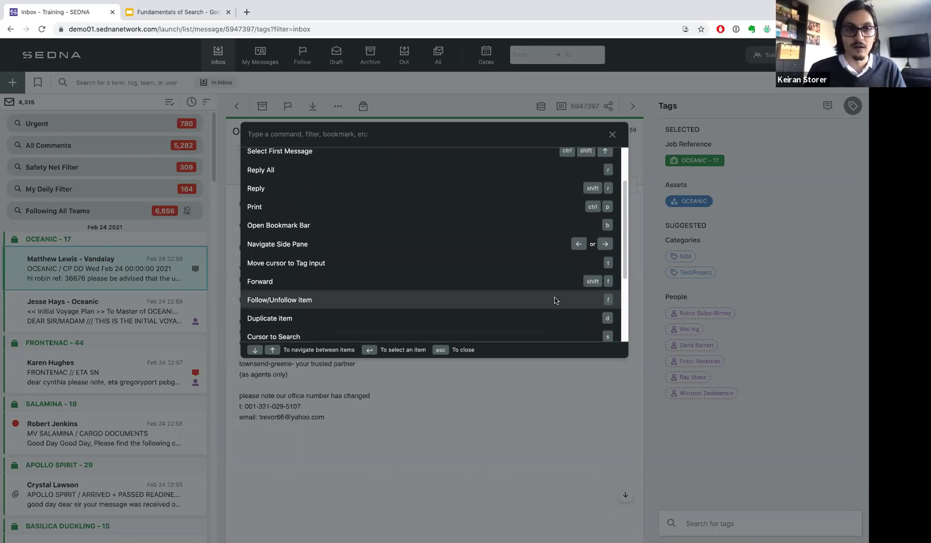
{"action": "scroll", "coordinate": [554, 300], "scroll_direction": "up", "scroll_amount": 2}
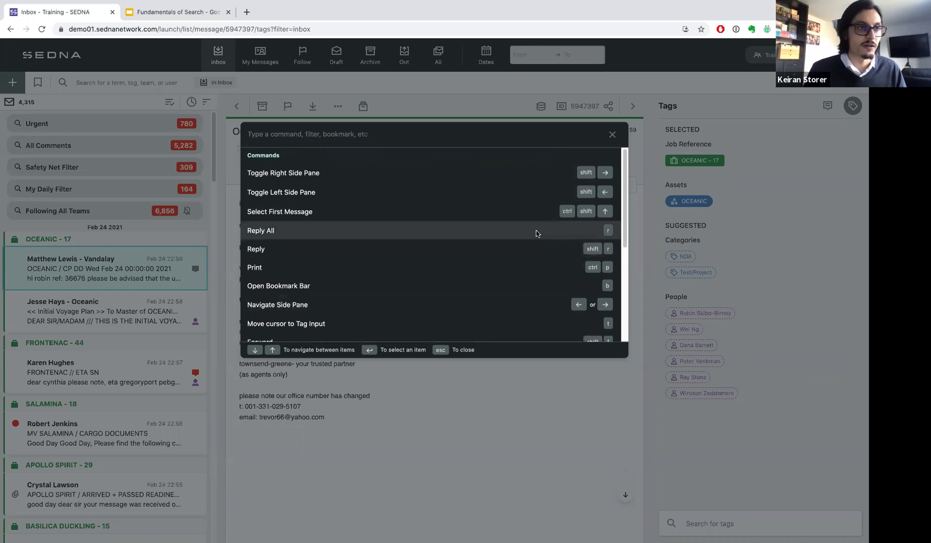
{"action": "key", "text": "Down"}
{"action": "key", "text": "Down"}
{"action": "key", "text": "Down"}
{"action": "key", "text": "Down"}
{"action": "key", "text": "Down"}
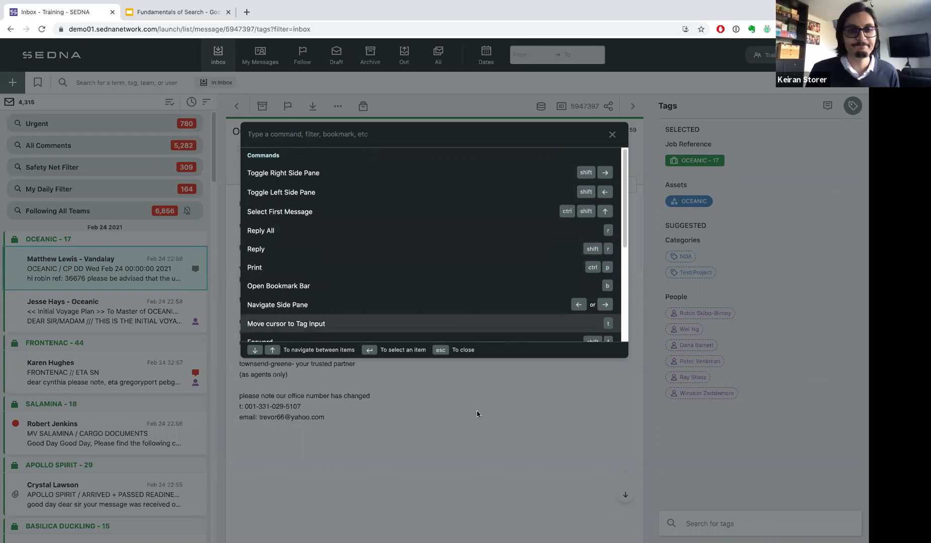
{"action": "key", "text": "Escape"}
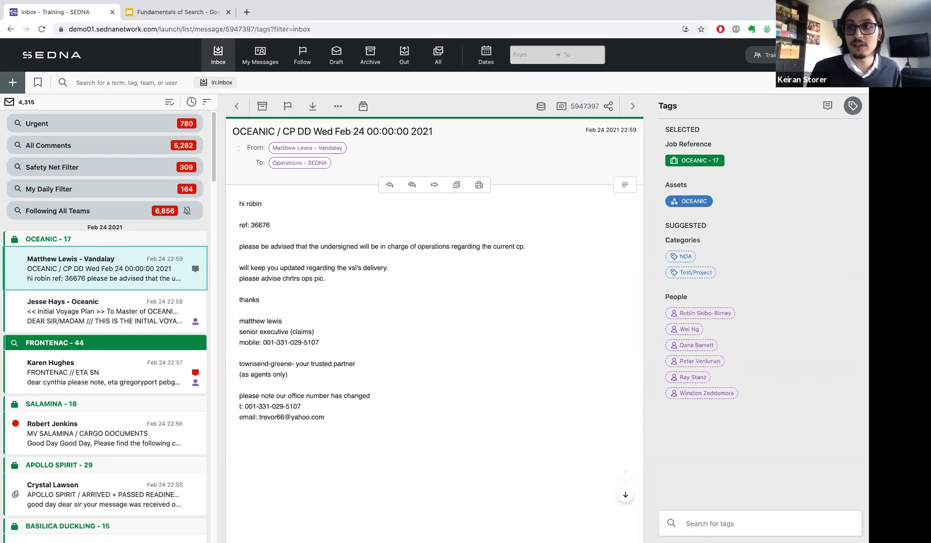
{"action": "left_click", "coordinate": [848, 55]}
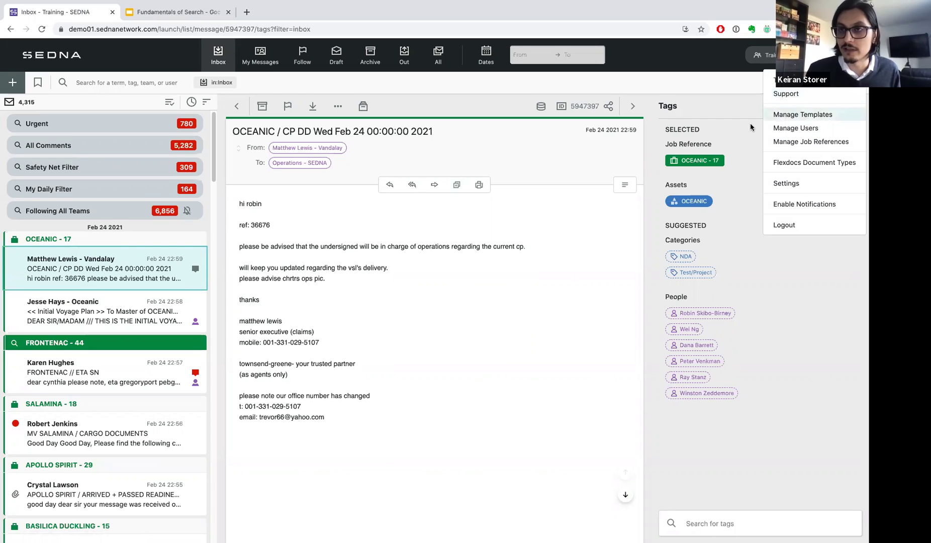
{"action": "mouse_move", "coordinate": [848, 55]}
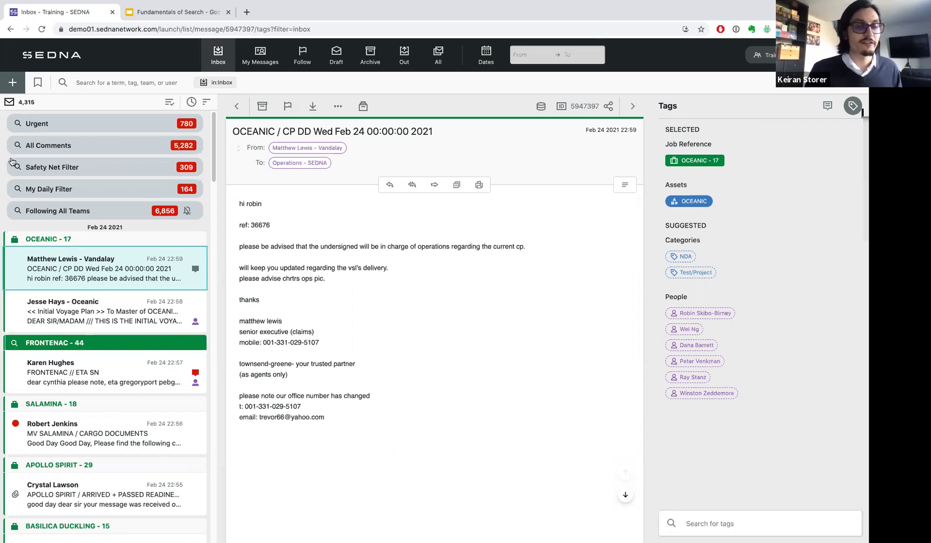
Compose a blank message draft and show the Add from SEDNA attachments list beside it
{"action": "left_click", "coordinate": [13, 86]}
{"action": "left_click", "coordinate": [76, 82]}
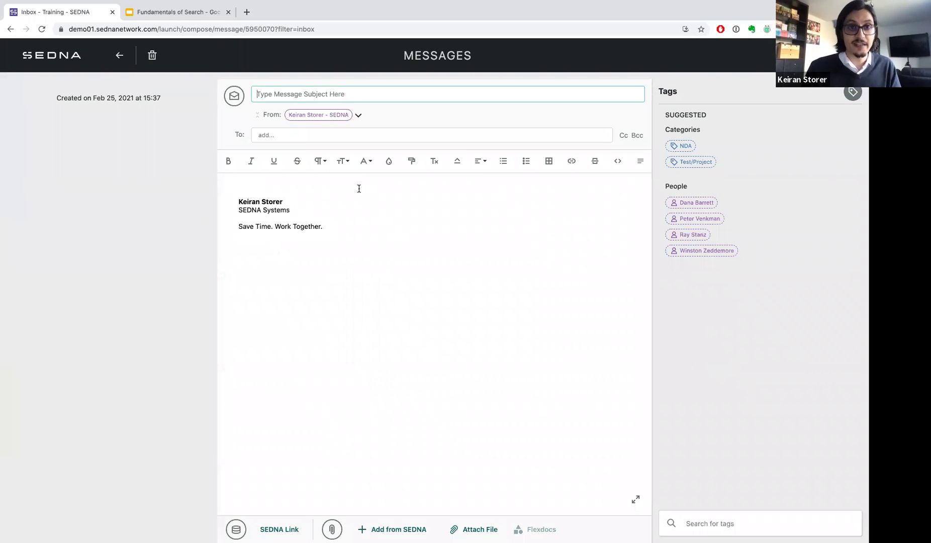
{"action": "left_click", "coordinate": [234, 179]}
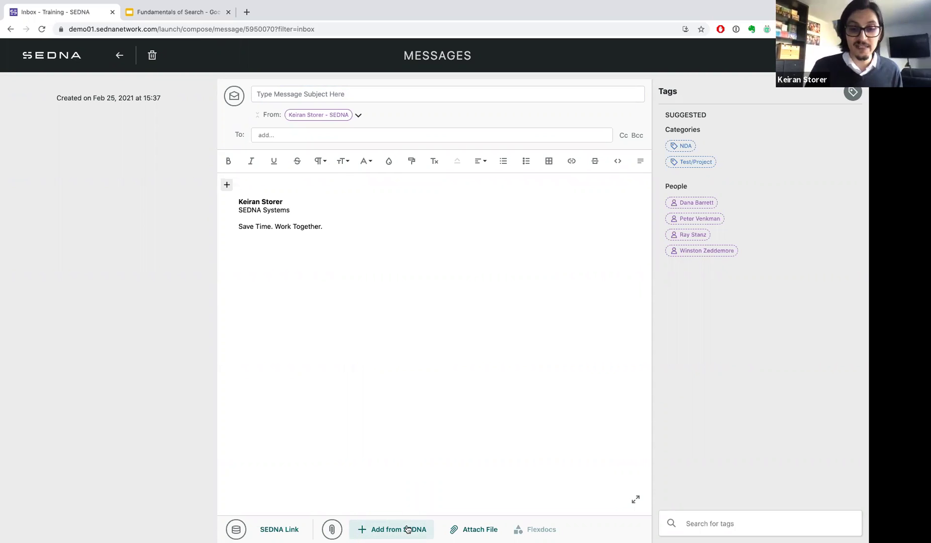
{"action": "left_click", "coordinate": [407, 529]}
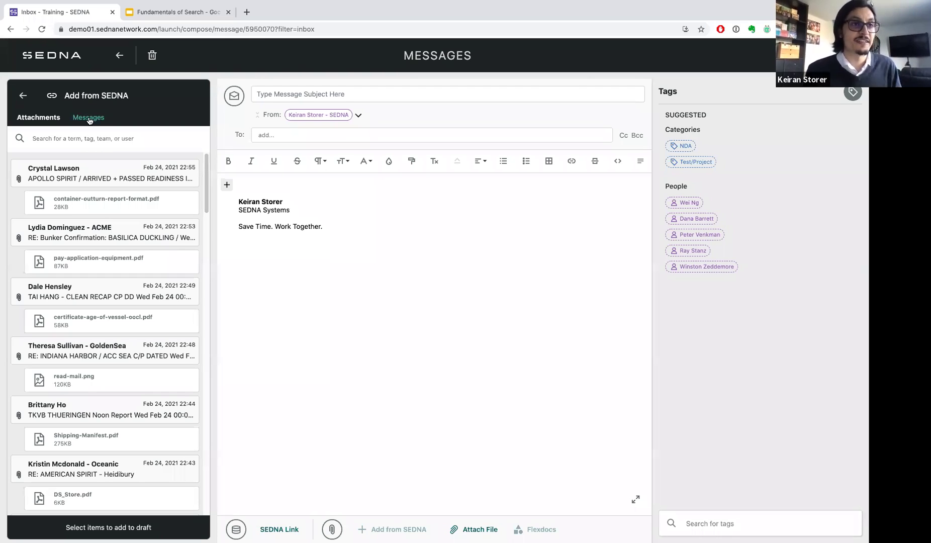
Filter attachments with 'has' to those with comments, then list inbox messages instead
{"action": "left_click", "coordinate": [88, 118]}
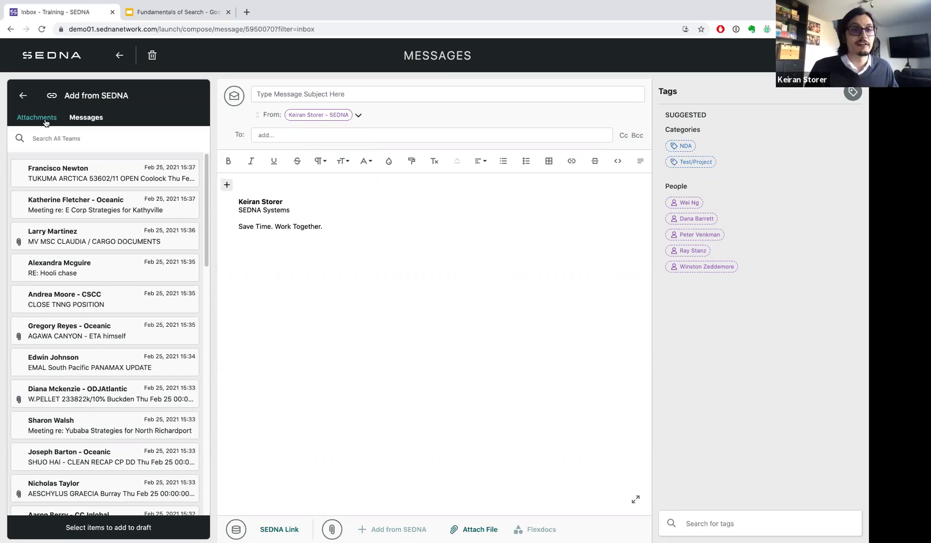
{"action": "left_click", "coordinate": [45, 120]}
{"action": "left_click", "coordinate": [70, 137]}
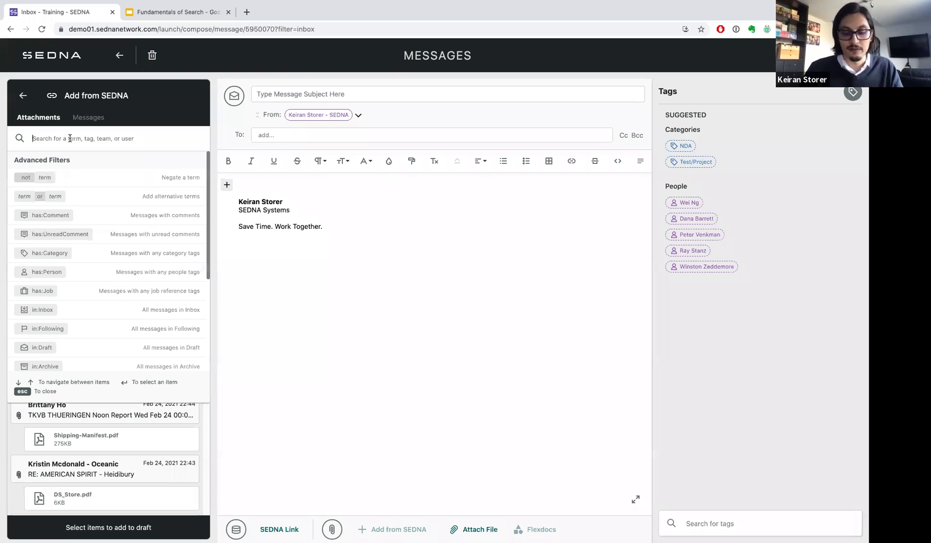
{"action": "type", "text": "has"}
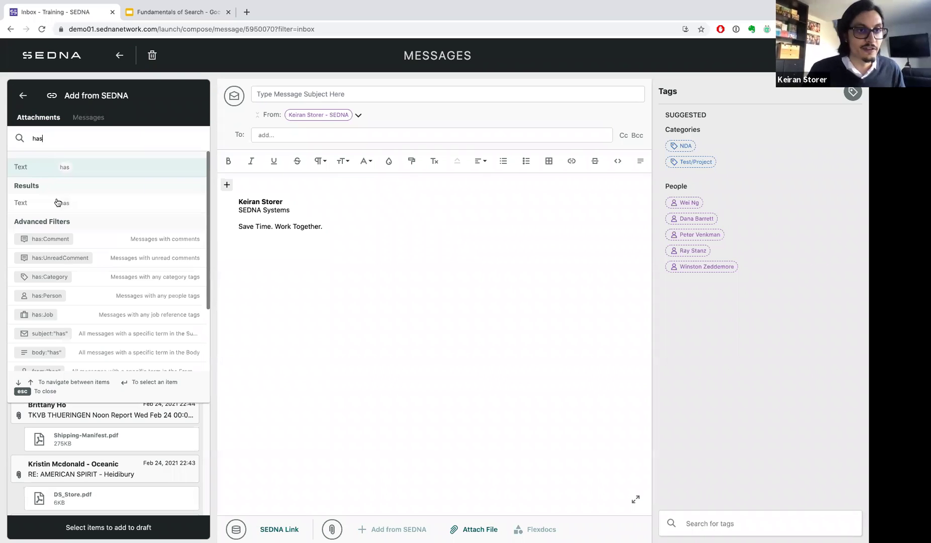
{"action": "left_click", "coordinate": [59, 245]}
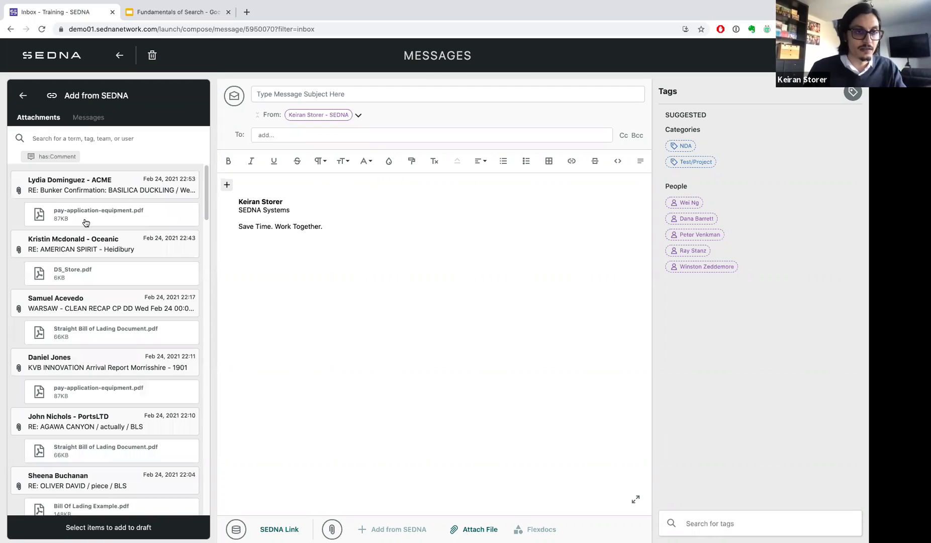
{"action": "left_click", "coordinate": [90, 118]}
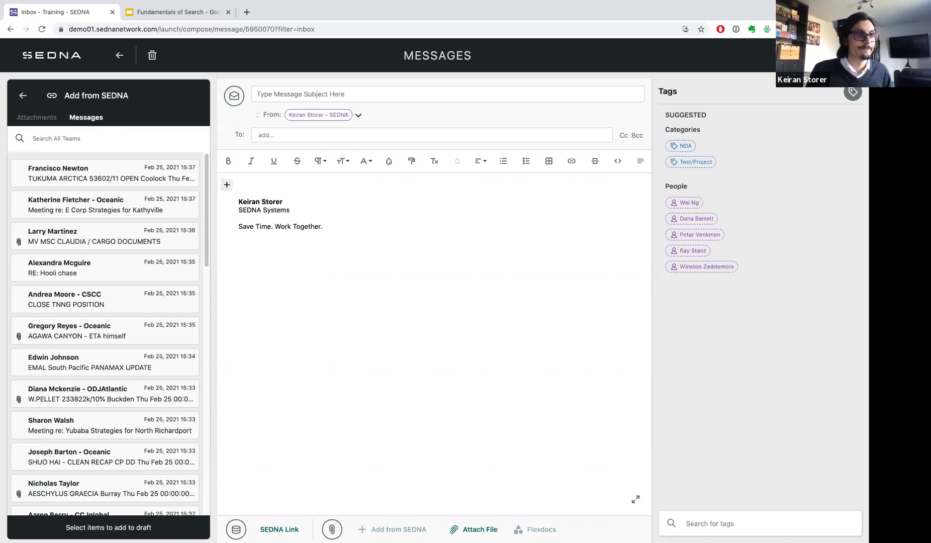
{"action": "left_click", "coordinate": [454, 416]}
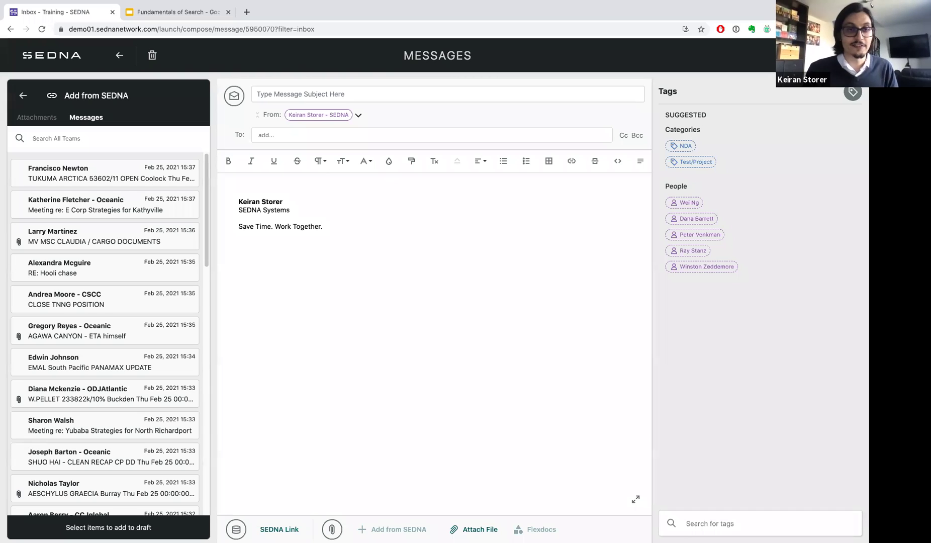
{"action": "left_click", "coordinate": [153, 56]}
Confirm deletion of the unfinished draft email
{"action": "left_click", "coordinate": [526, 139]}
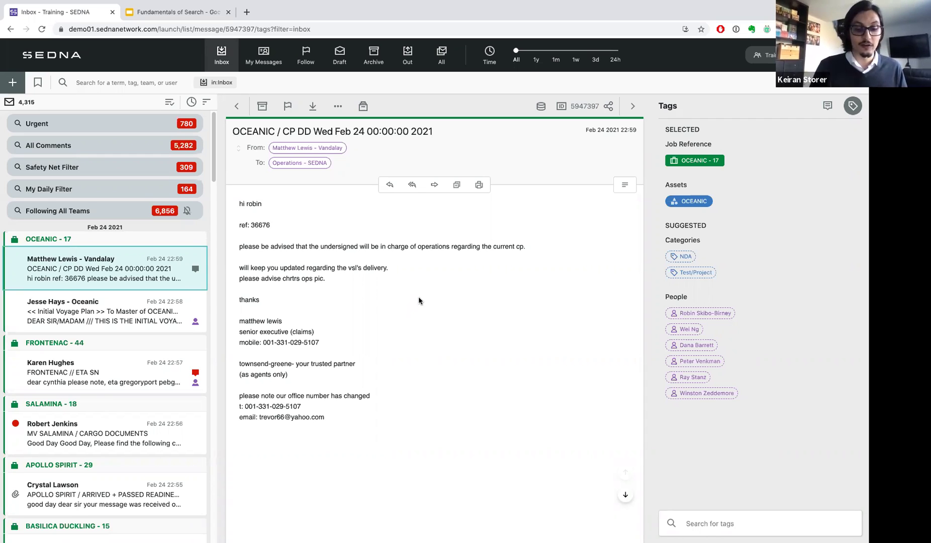
{"action": "key", "text": "ctrl+f"}
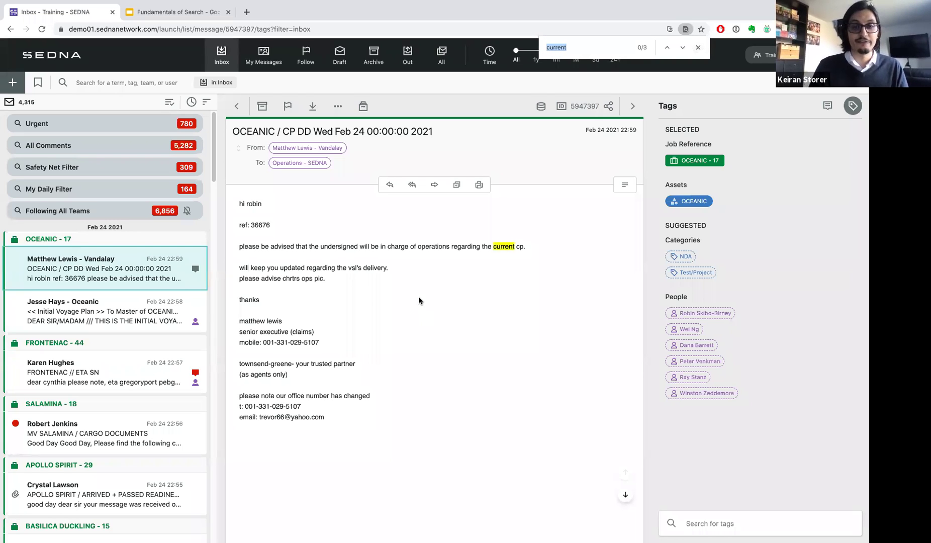
{"action": "key", "text": "BackSpace"}
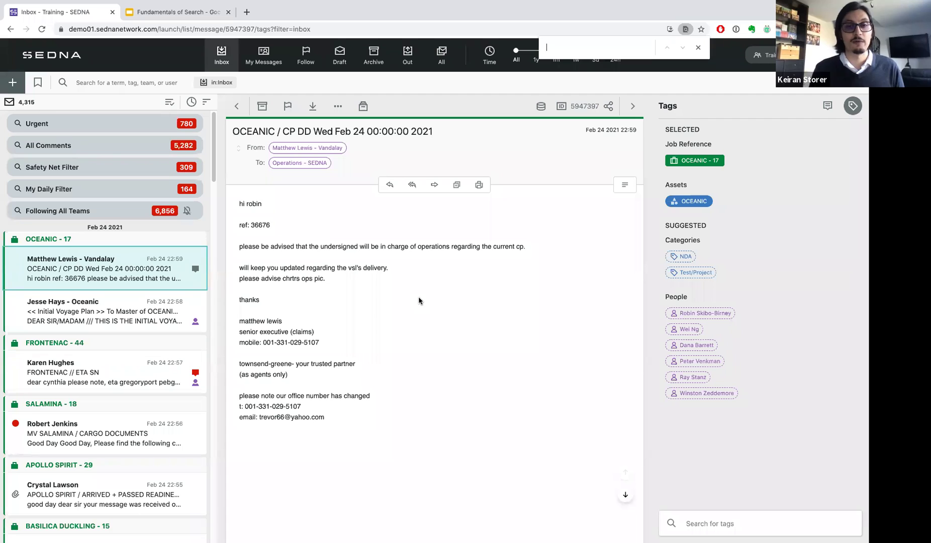
{"action": "left_click", "coordinate": [697, 51]}
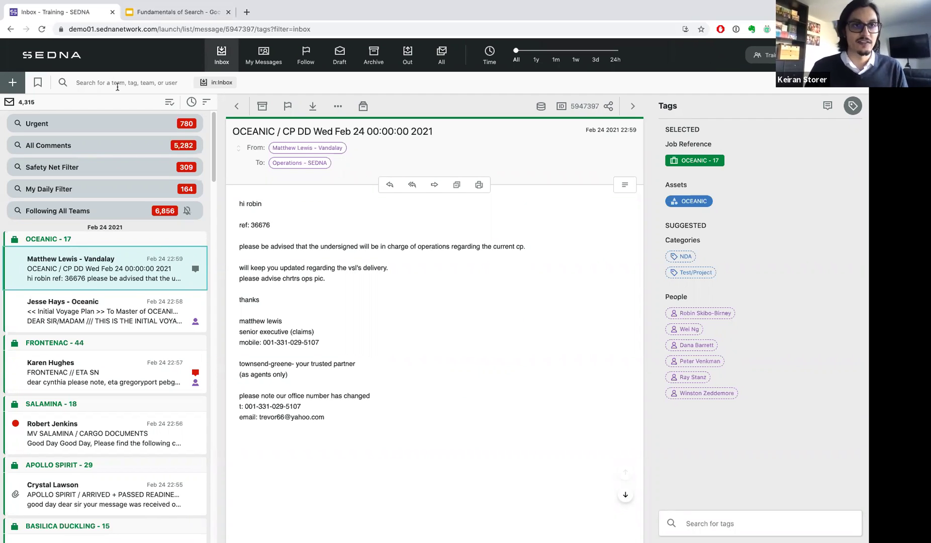
{"action": "left_click", "coordinate": [117, 84]}
{"action": "type", "text": "reports"}
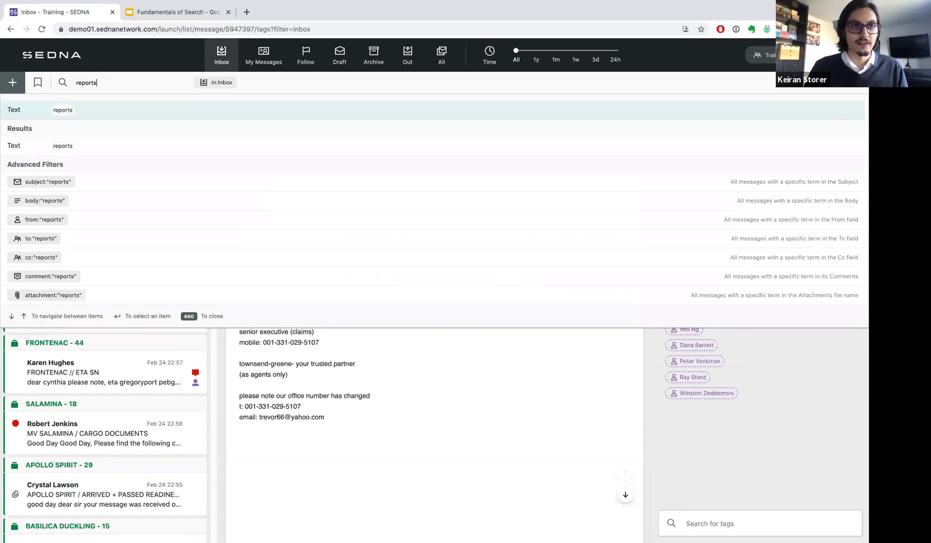
{"action": "key", "text": "Return"}
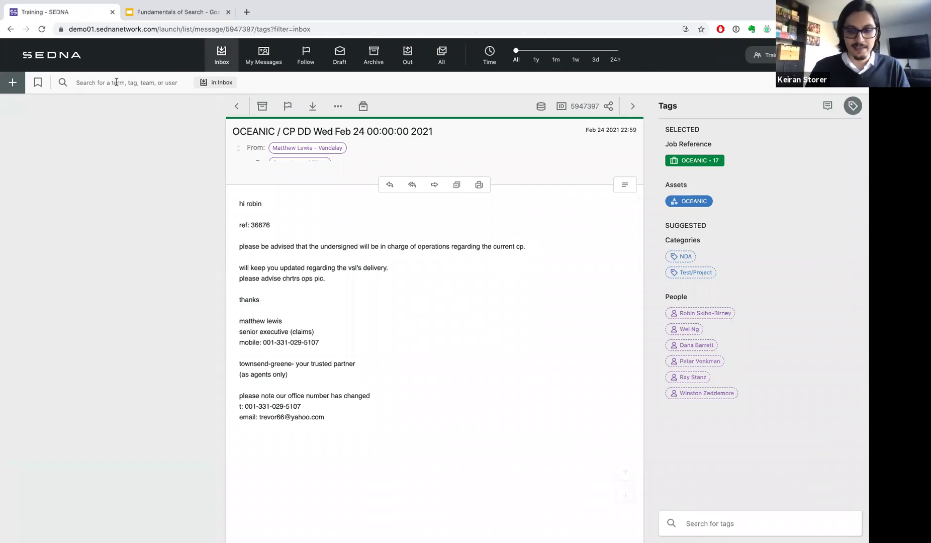
{"action": "left_click", "coordinate": [116, 81]}
{"action": "key", "text": "BackSpace"}
{"action": "type", "text": "report"}
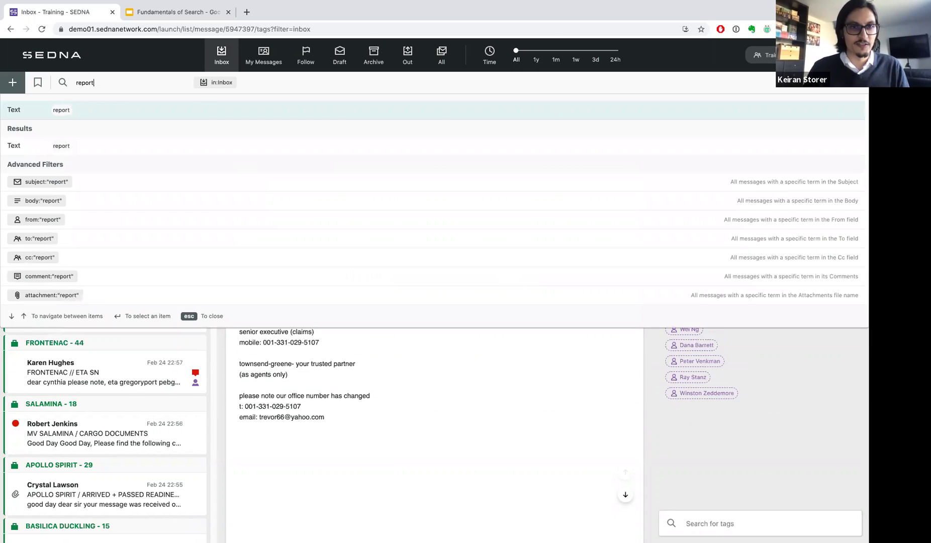
{"action": "key", "text": "Return"}
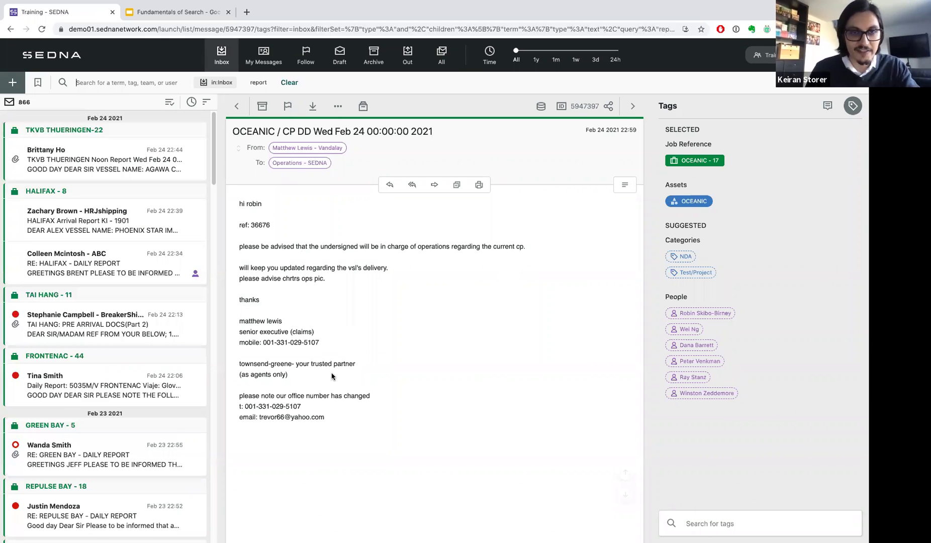
{"action": "key", "text": "ctrl+f"}
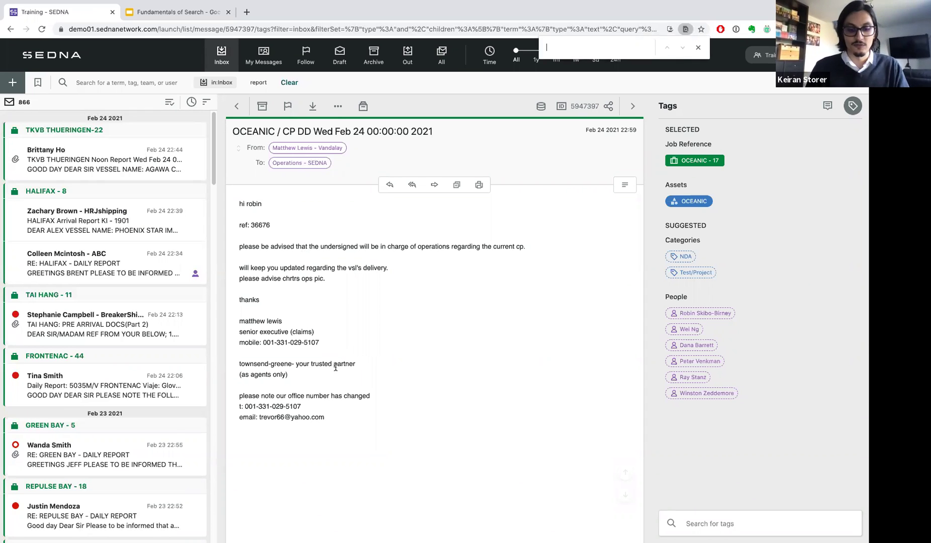
{"action": "type", "text": "repor"}
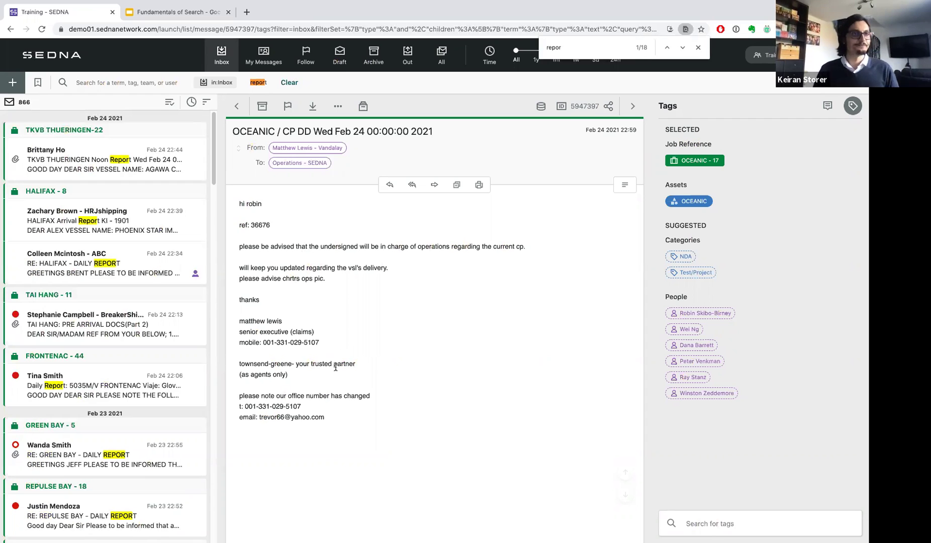
{"action": "left_click", "coordinate": [696, 48]}
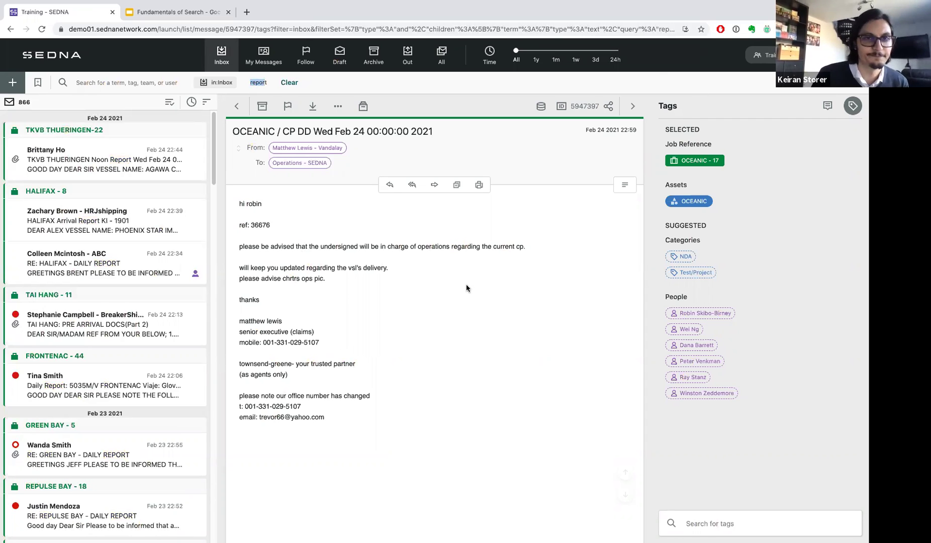
{"action": "left_click", "coordinate": [70, 58]}
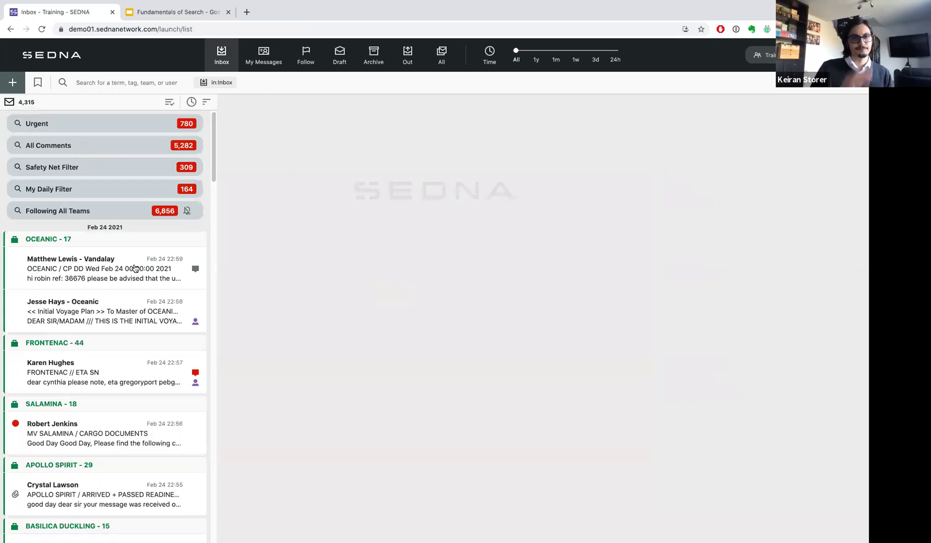
{"action": "left_click", "coordinate": [135, 268]}
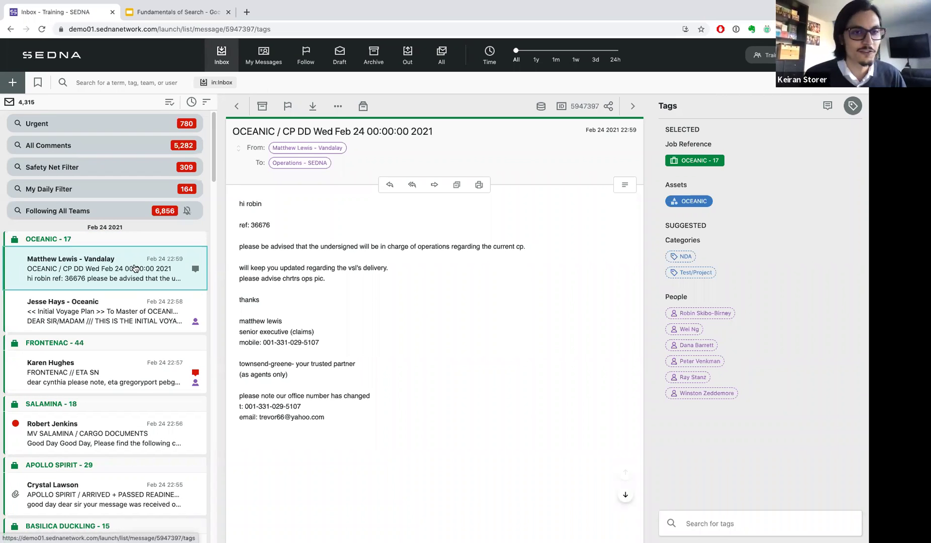